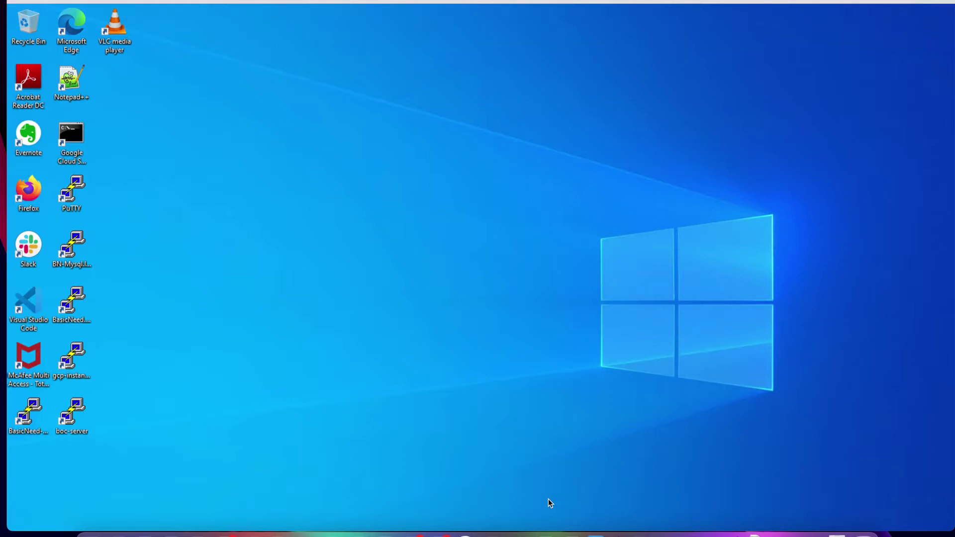
# Step: Scroll on the Windows desktop on the way to opening Google Chrome on a new tab page
pyautogui.scroll(-3, 482, 387)
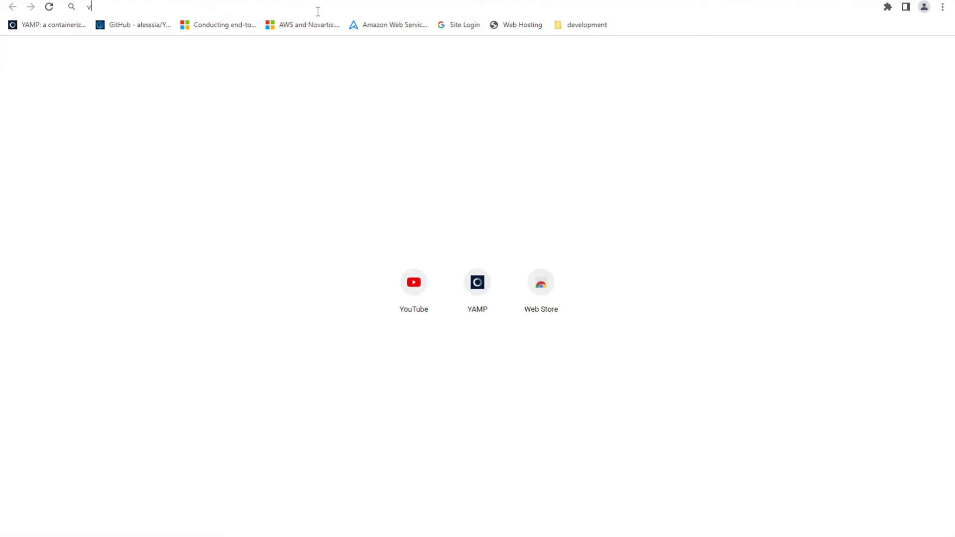
# Step: Reach virtualbox.org by searching 'virtualbox' after the mistyped 'virtuabox.org' address
pyautogui.write('virtuabo')
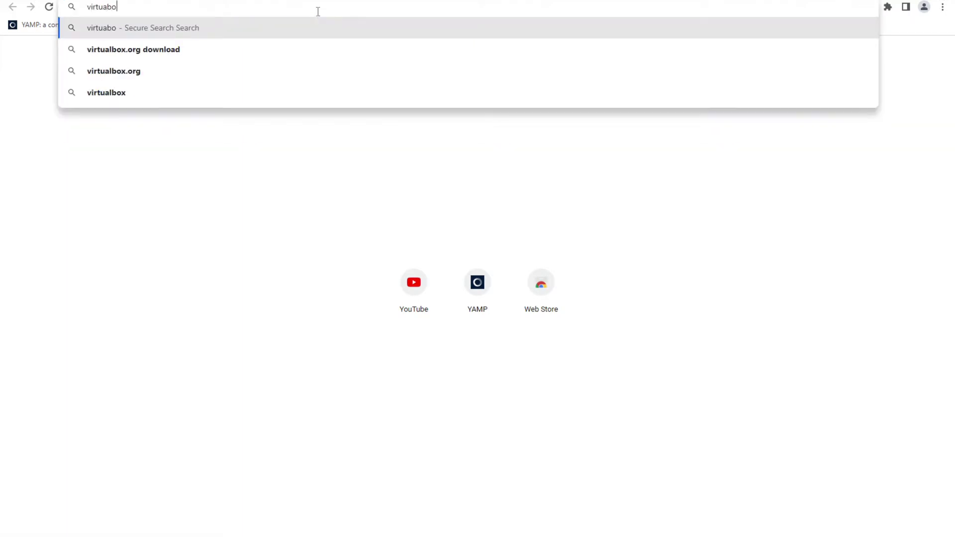
pyautogui.write('x.org')
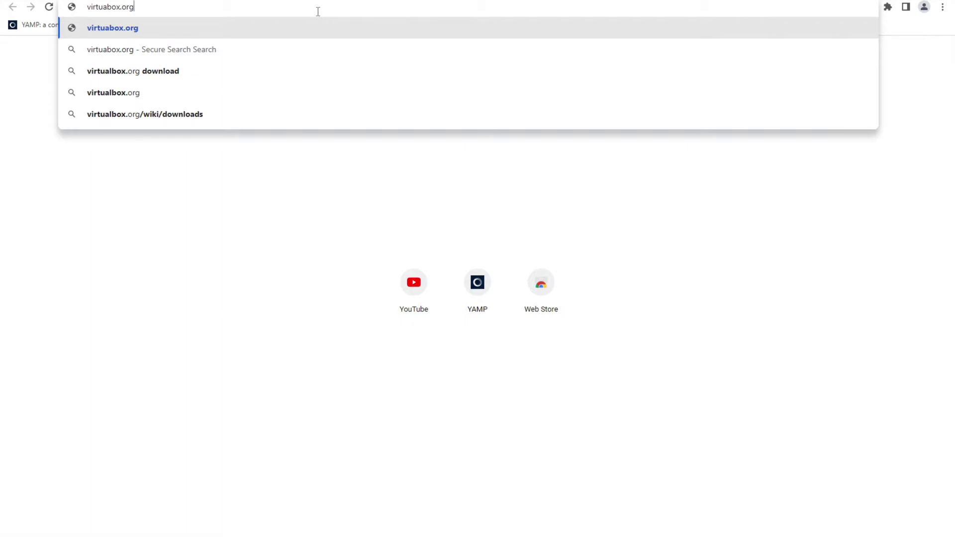
pyautogui.press('Return')
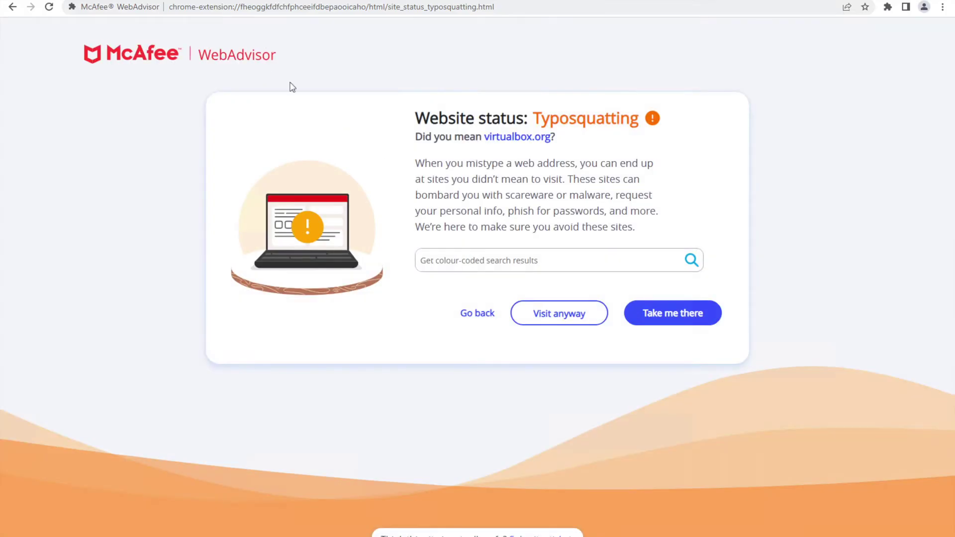
pyautogui.click(216, 7)
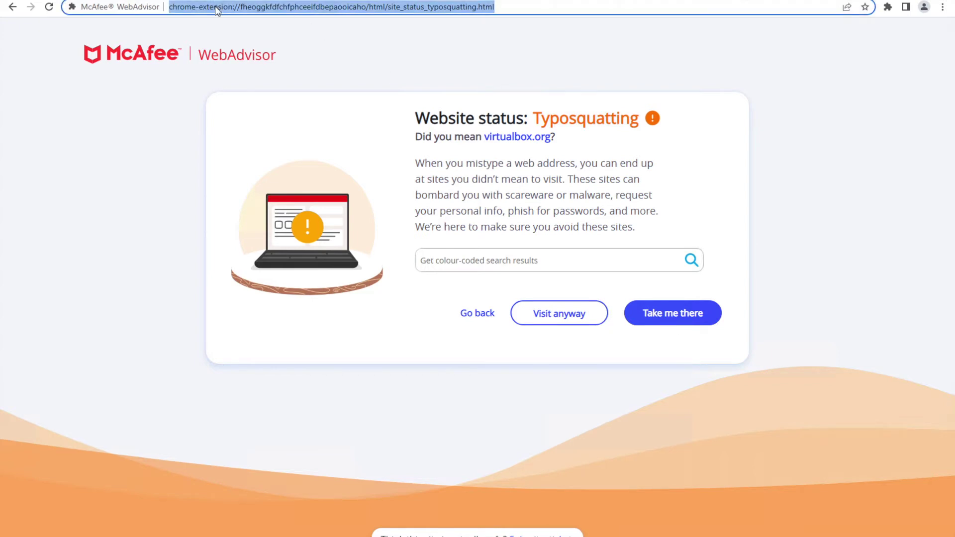
pyautogui.write('virtua')
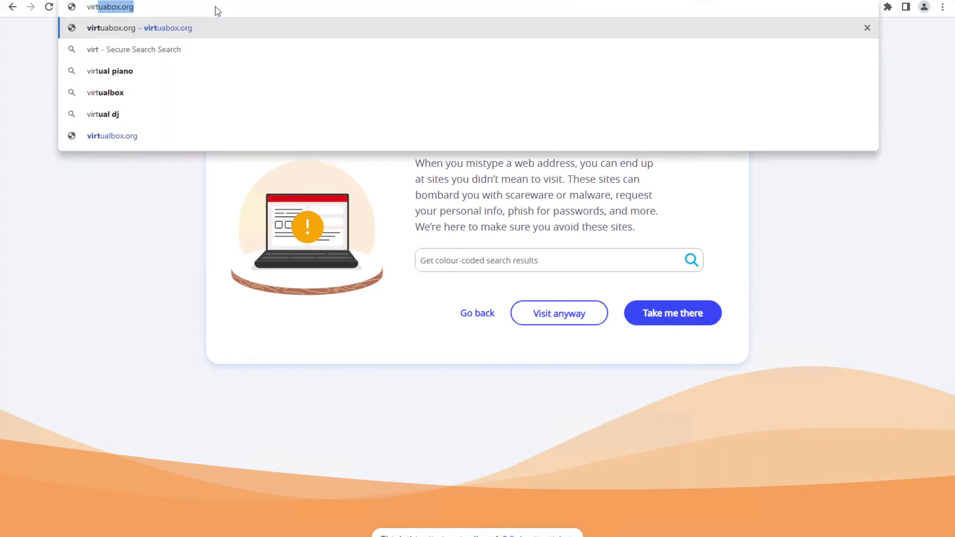
pyautogui.write('lbox')
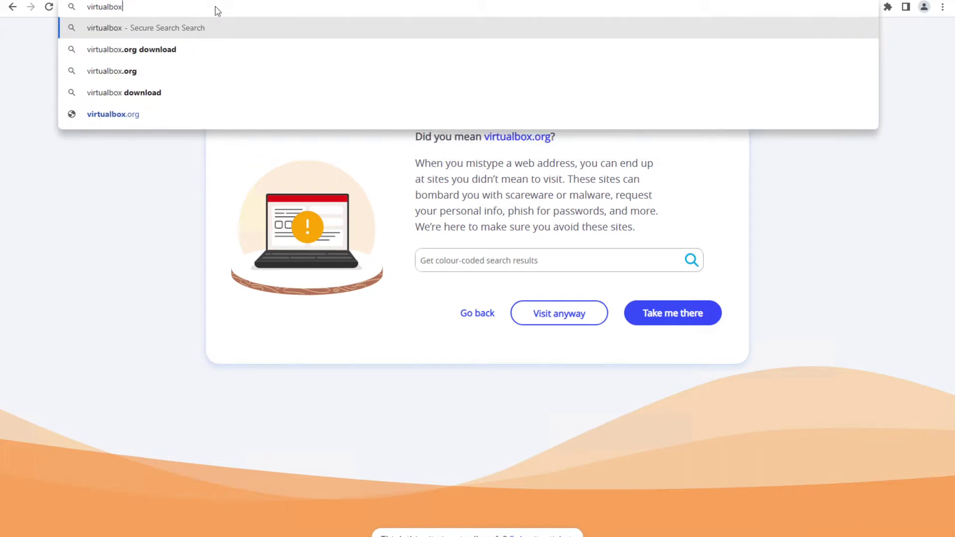
pyautogui.press('Return')
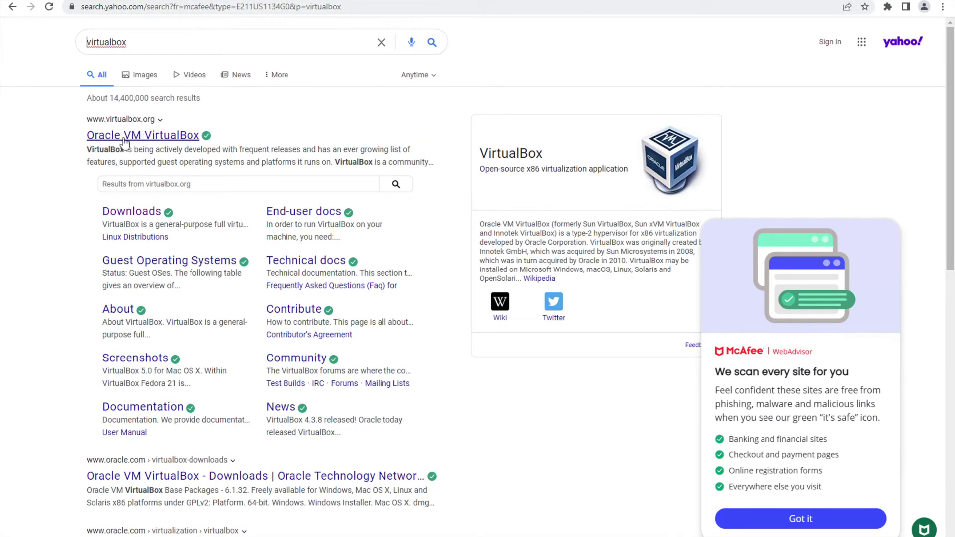
pyautogui.click(152, 138)
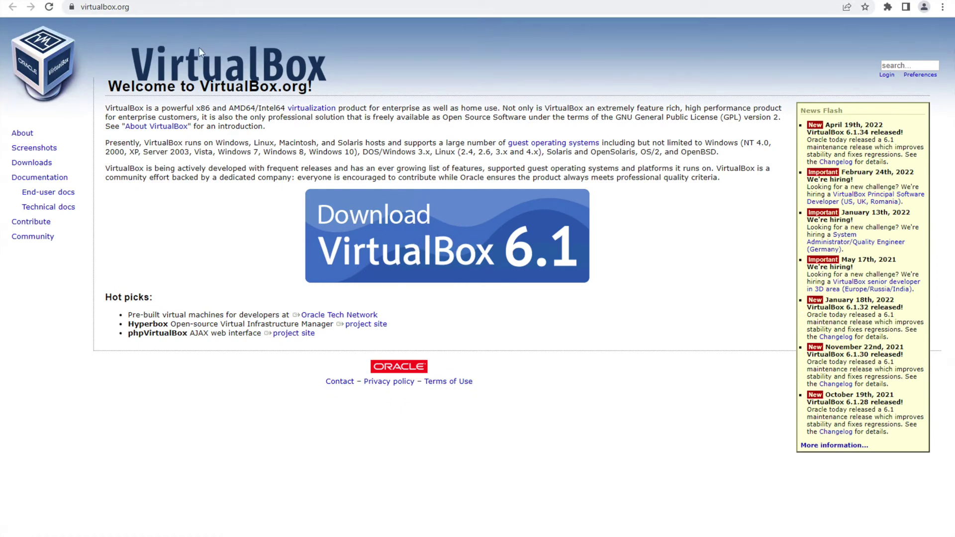
# Step: Download the VirtualBox 6.1 installer for Windows hosts and run the saved .exe
pyautogui.click(428, 238)
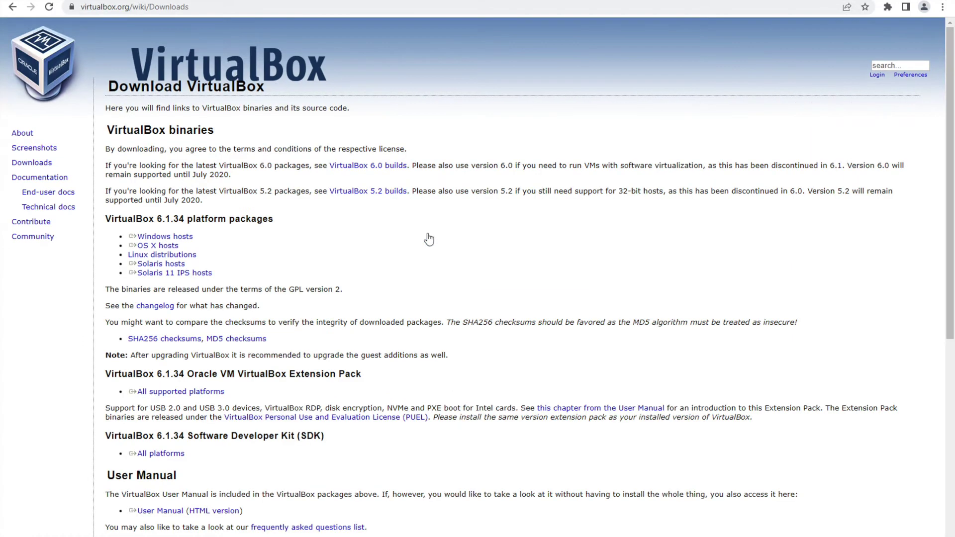
pyautogui.click(169, 239)
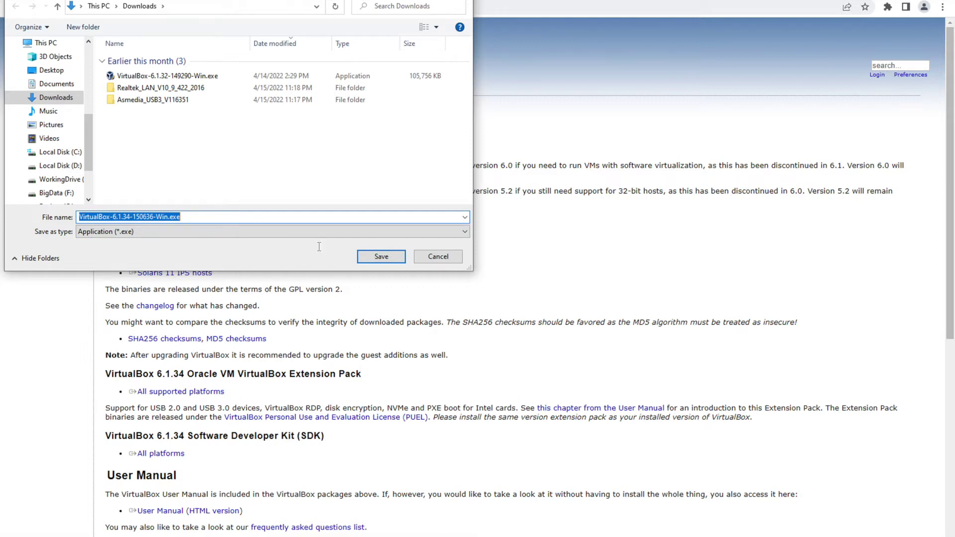
pyautogui.click(381, 256)
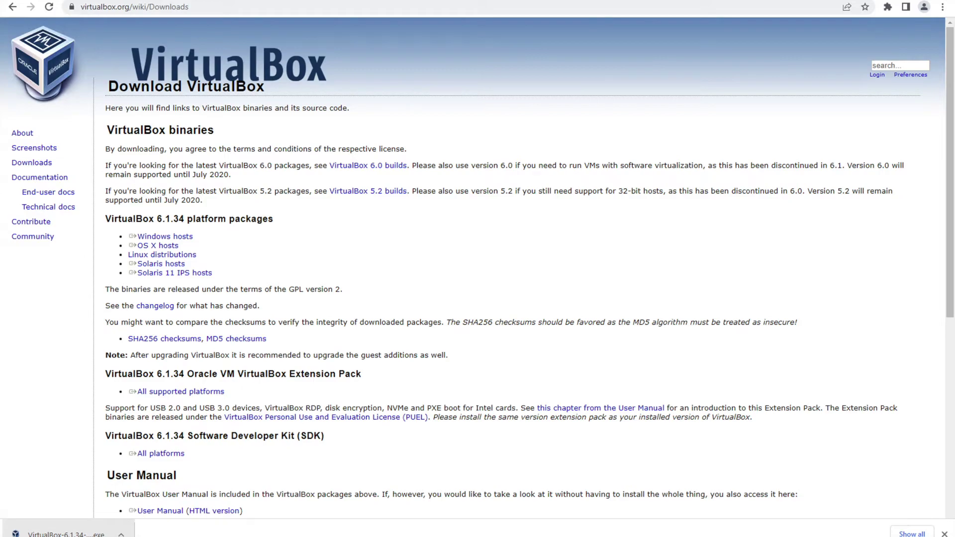
pyautogui.click(65, 535)
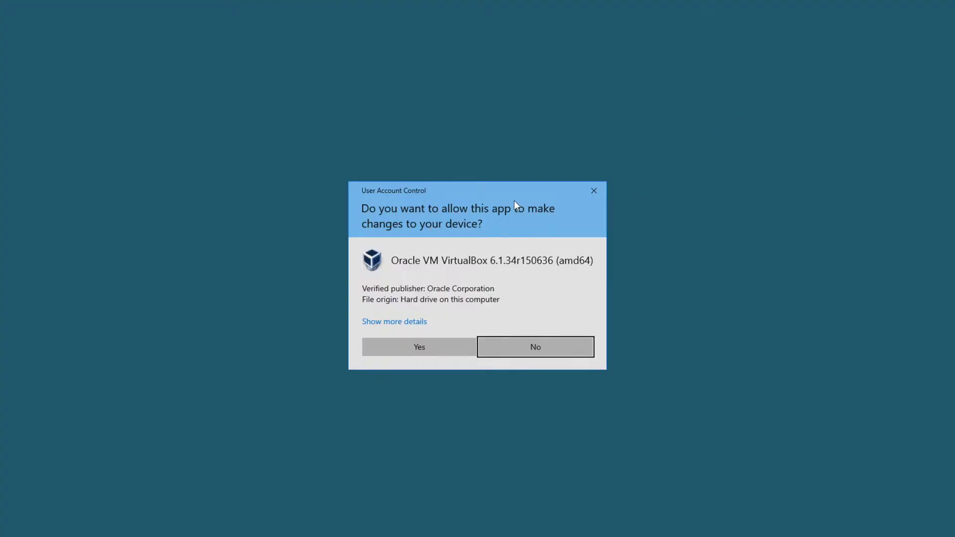
# Step: Install VirtualBox 6.1.34 with default features and shortcuts, accepting the network interfaces warning
pyautogui.click(421, 350)
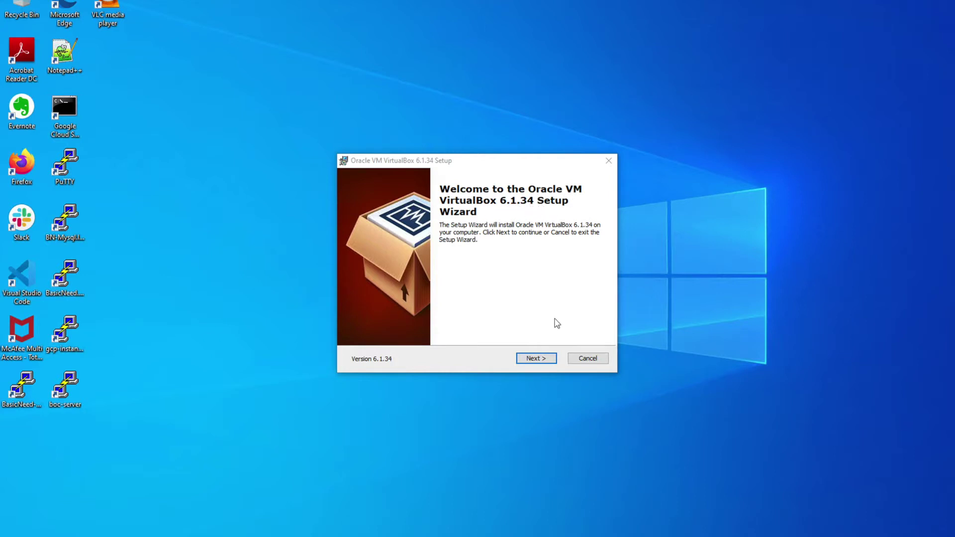
pyautogui.click(535, 361)
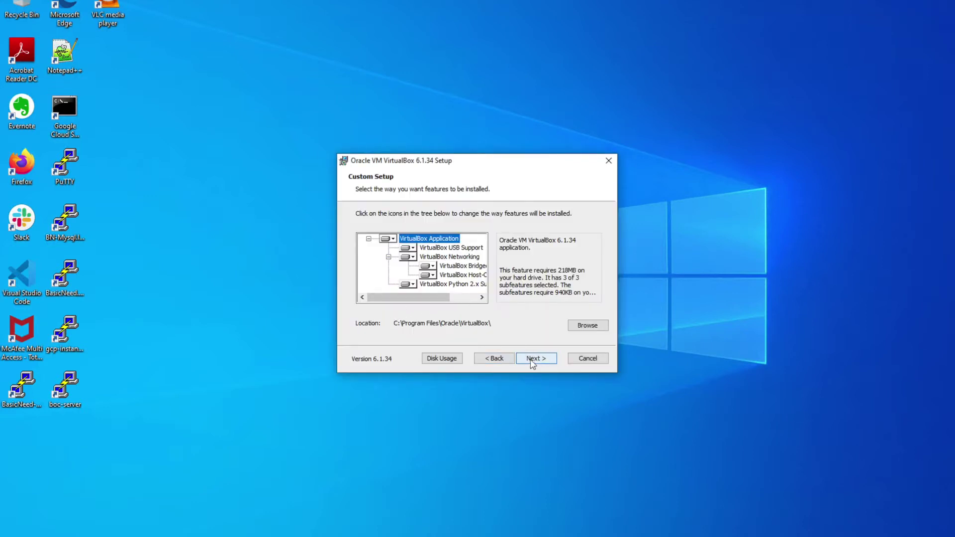
pyautogui.click(532, 364)
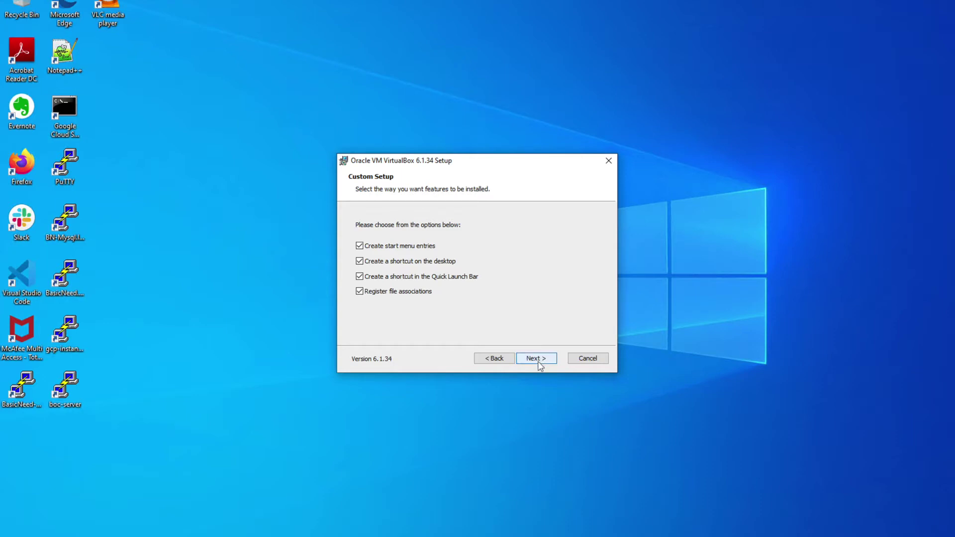
pyautogui.click(540, 362)
pyautogui.click(540, 362)
pyautogui.click(539, 361)
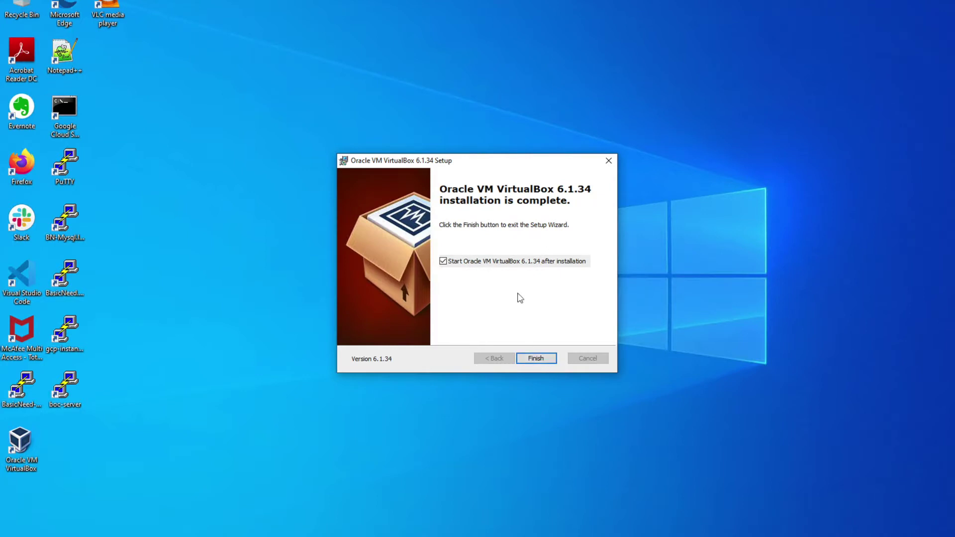
pyautogui.click(536, 359)
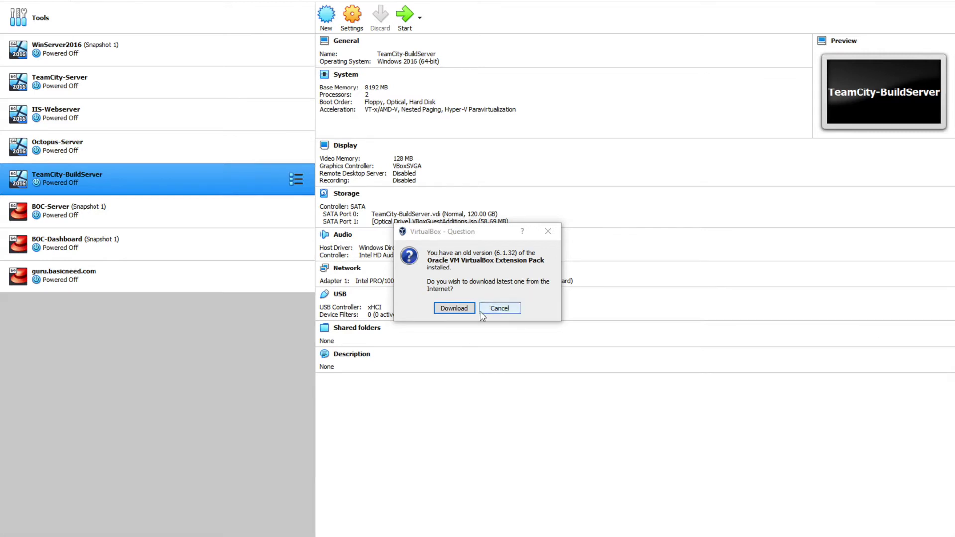
# Step: Cancel the offer to download the newer Extension Pack
pyautogui.click(512, 309)
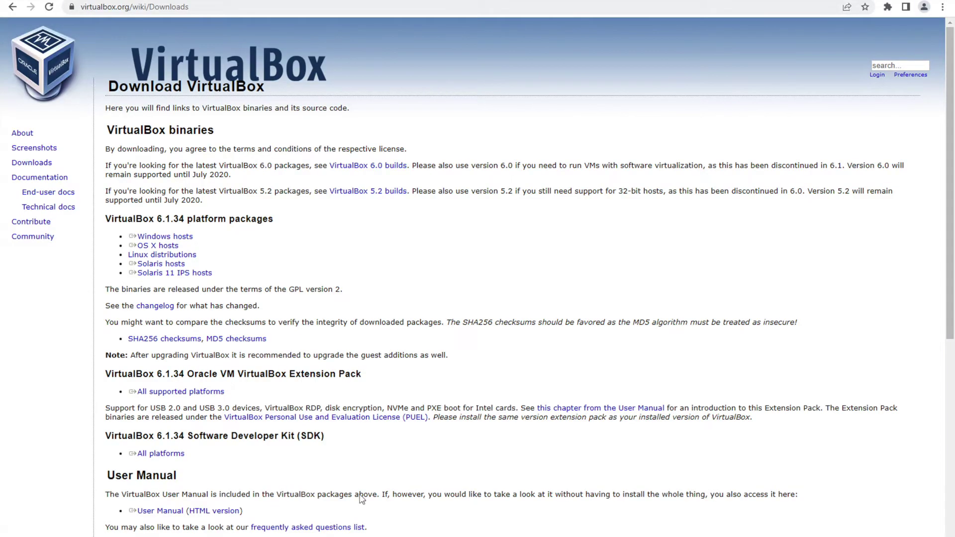
# Step: Save the 6.1.34 Extension Pack for all supported platforms and show it in its folder
pyautogui.scroll(-1, 311, 327)
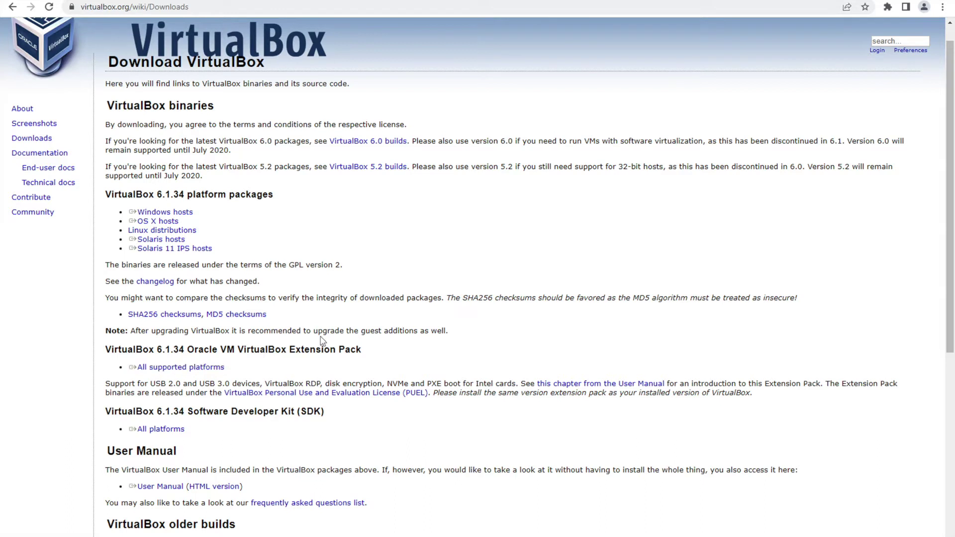
pyautogui.click(209, 369)
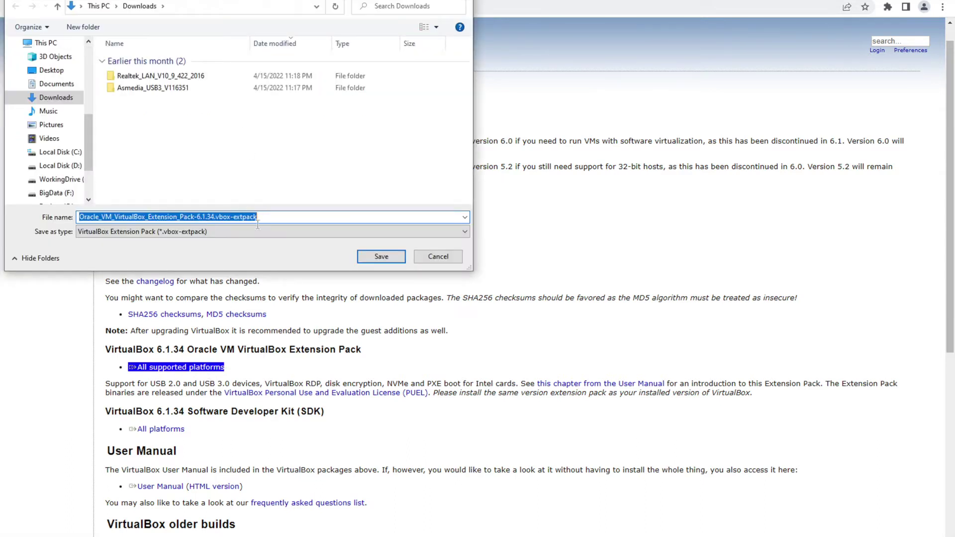
pyautogui.click(381, 256)
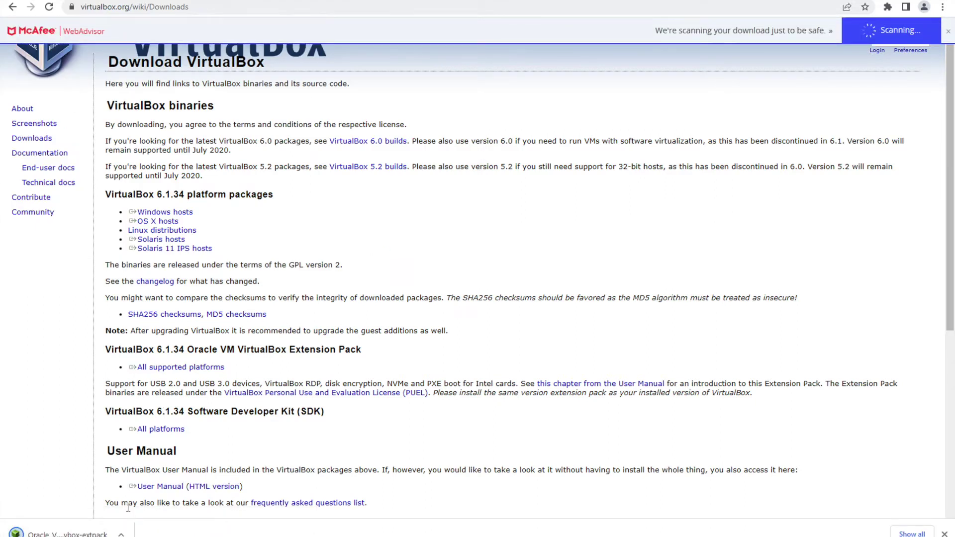
pyautogui.click(120, 534)
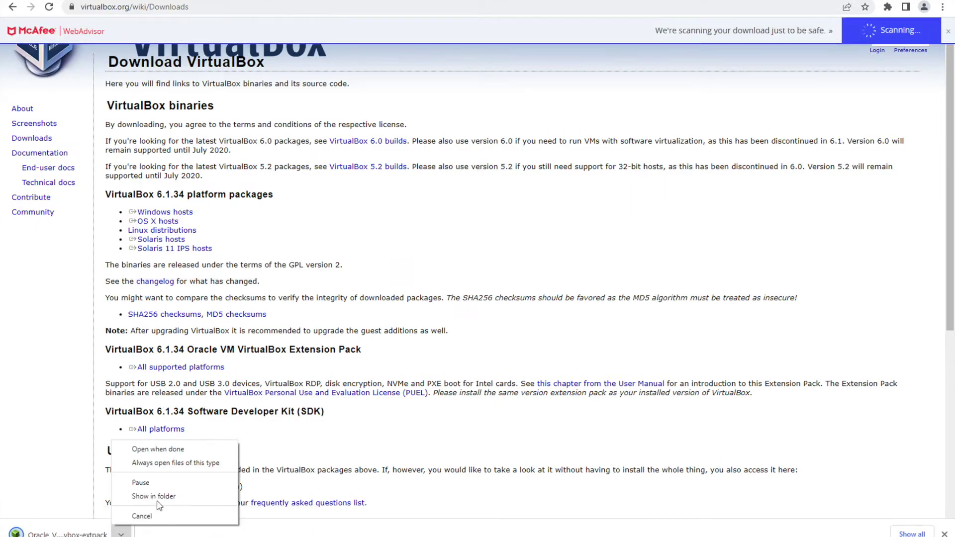
pyautogui.click(158, 499)
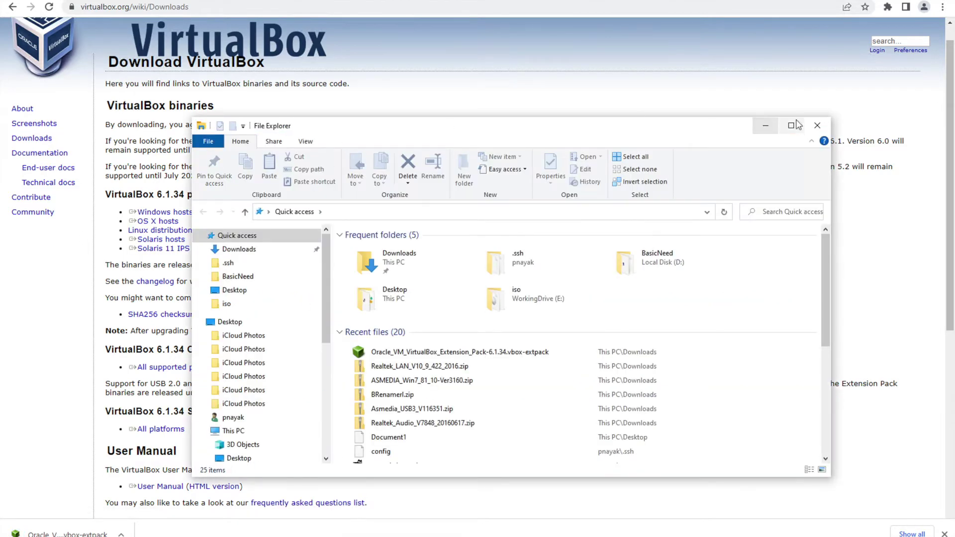
# Step: Maximize File Explorer and open the .vbox-extpack file from Downloads in VirtualBox
pyautogui.click(791, 126)
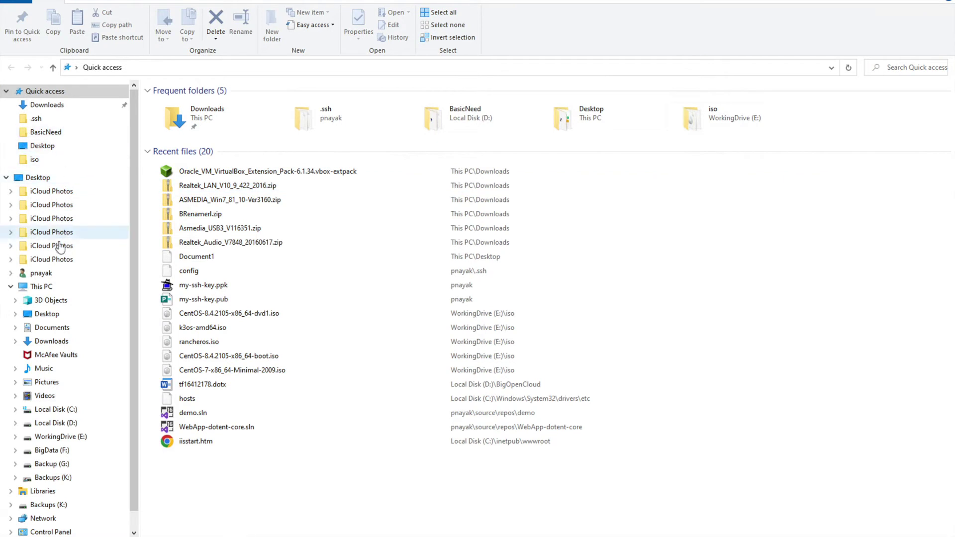
pyautogui.click(56, 106)
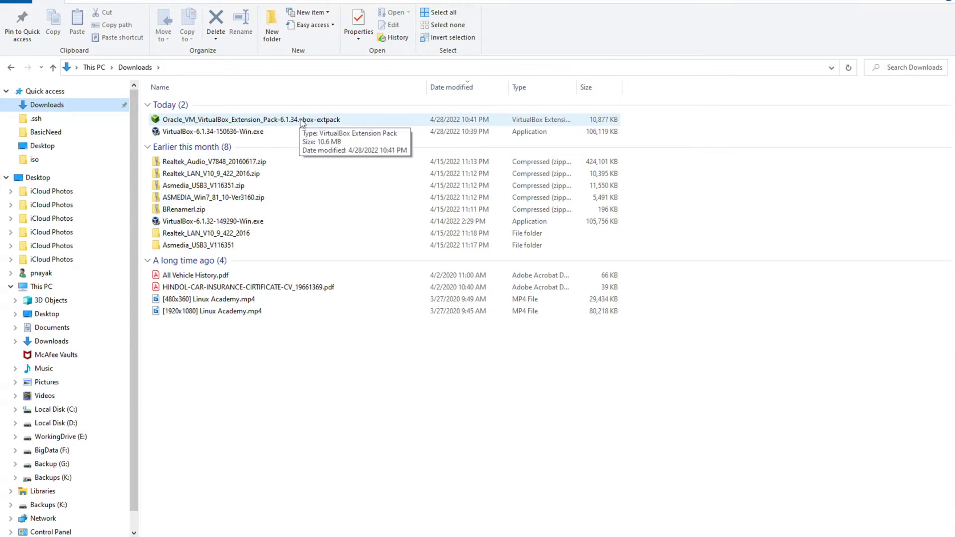
pyautogui.click(302, 121)
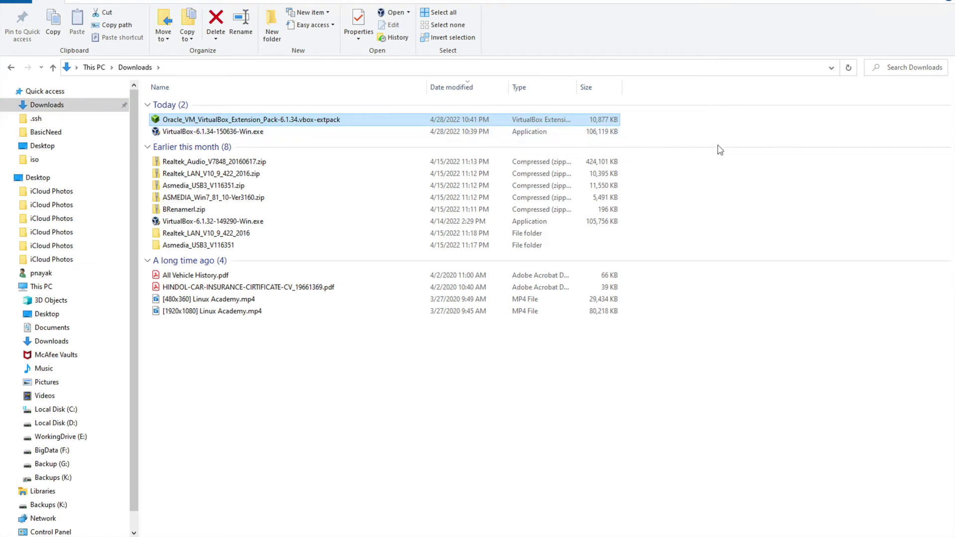
pyautogui.press('Return')
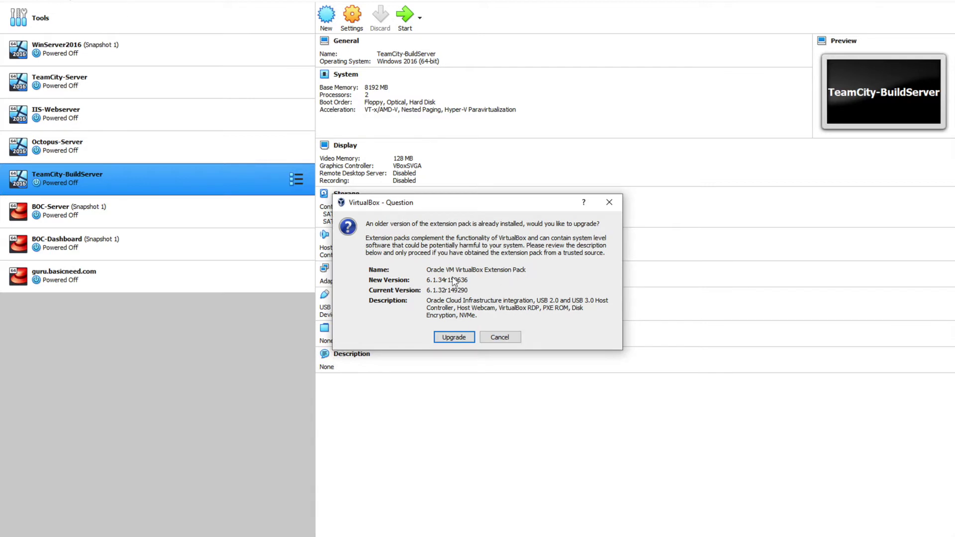
# Step: Decline the upgrade, then remove the 6.1.32 Extension Pack under File > Preferences > Extensions
pyautogui.click(499, 338)
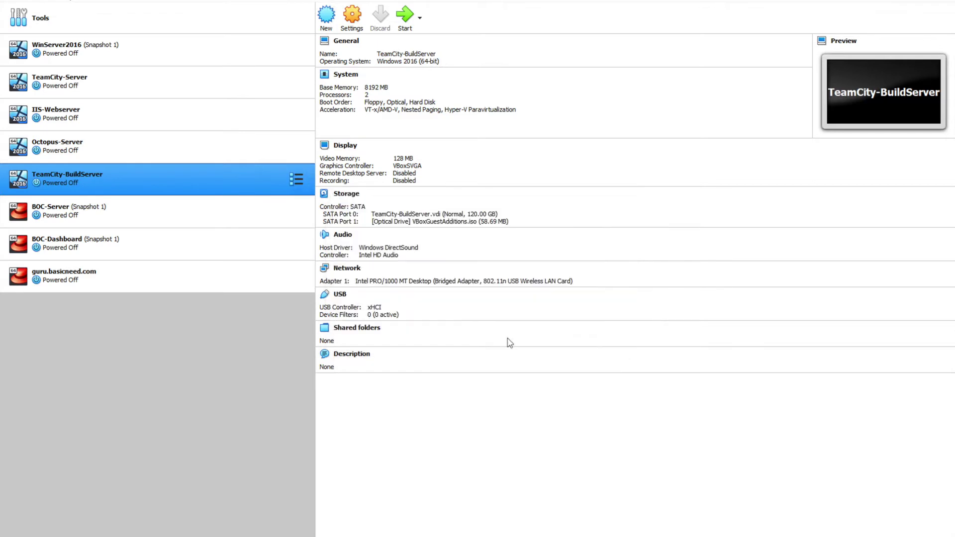
pyautogui.click(37, 3)
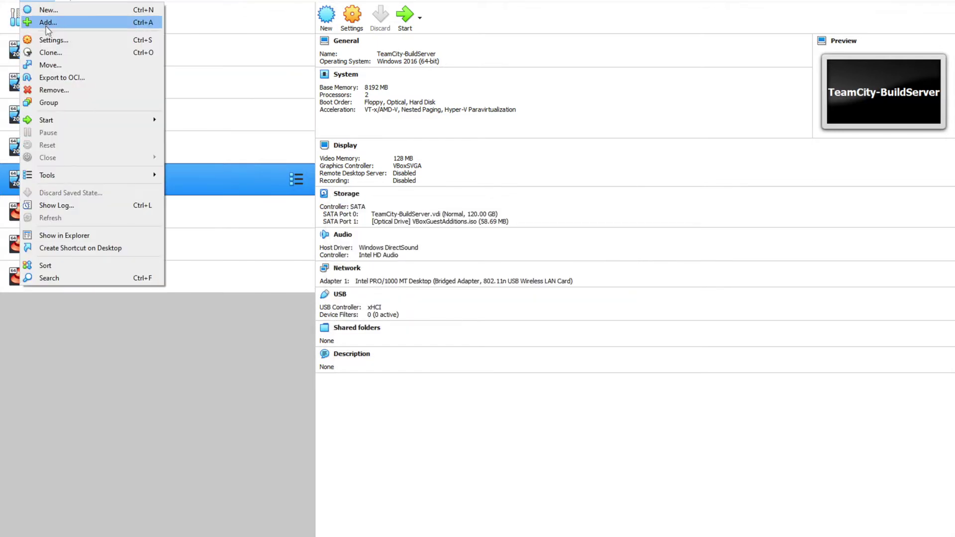
pyautogui.moveTo(18, 3)
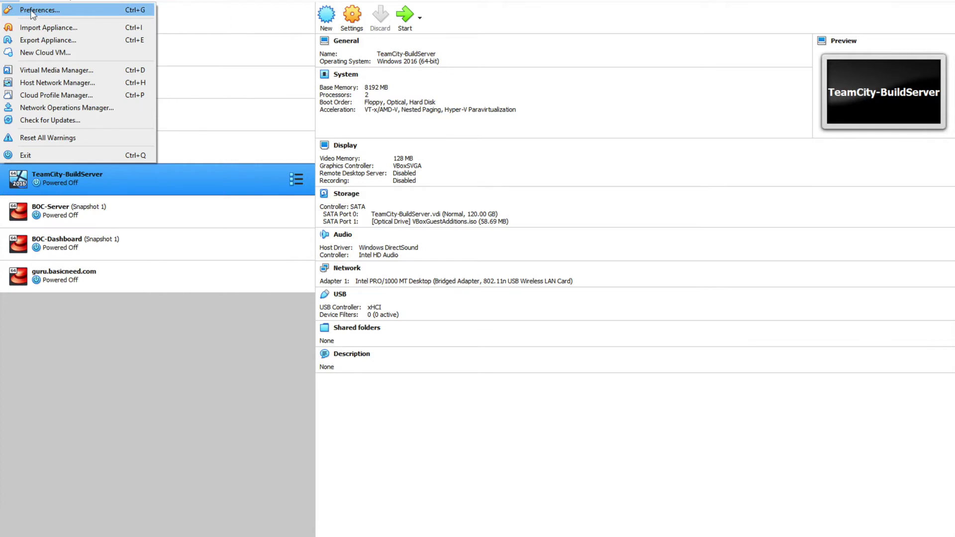
pyautogui.click(32, 10)
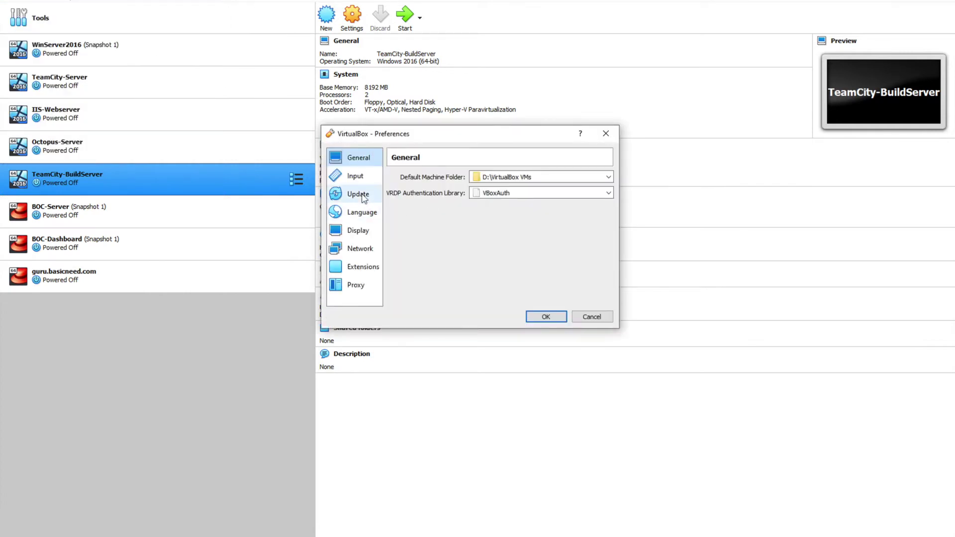
pyautogui.click(367, 271)
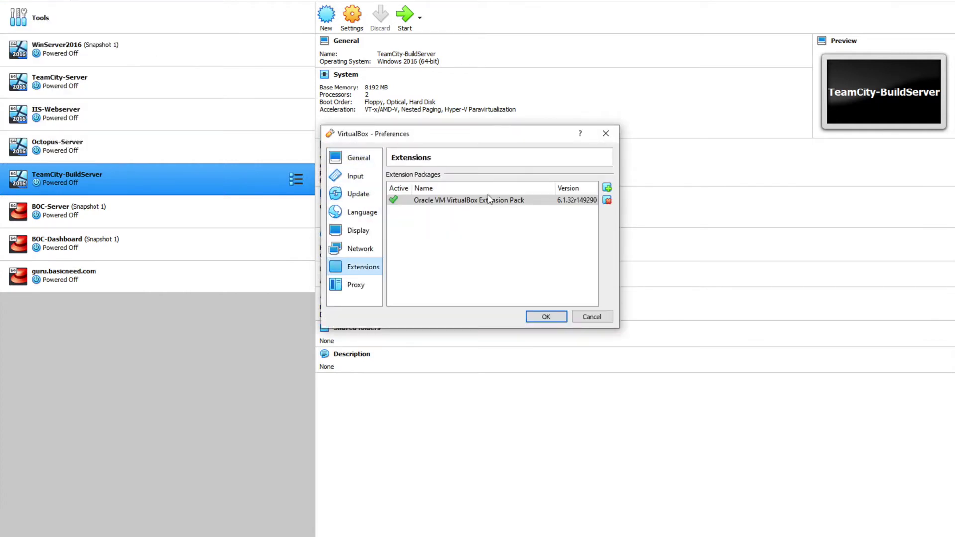
pyautogui.click(607, 200)
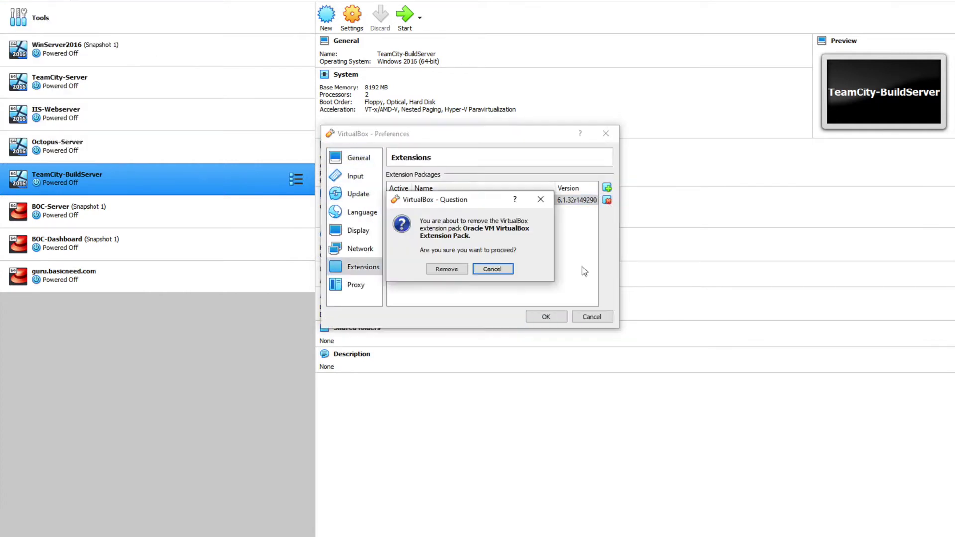
pyautogui.click(456, 269)
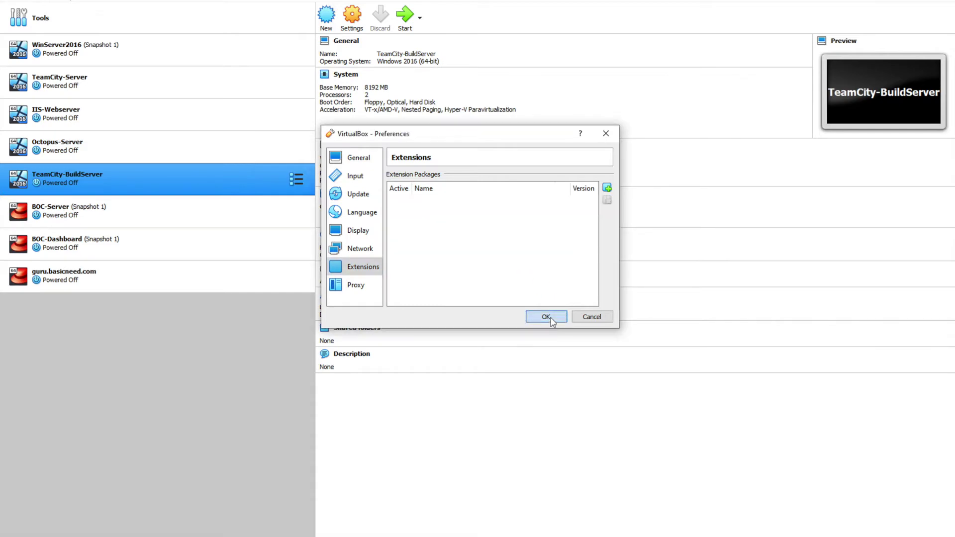
pyautogui.click(551, 320)
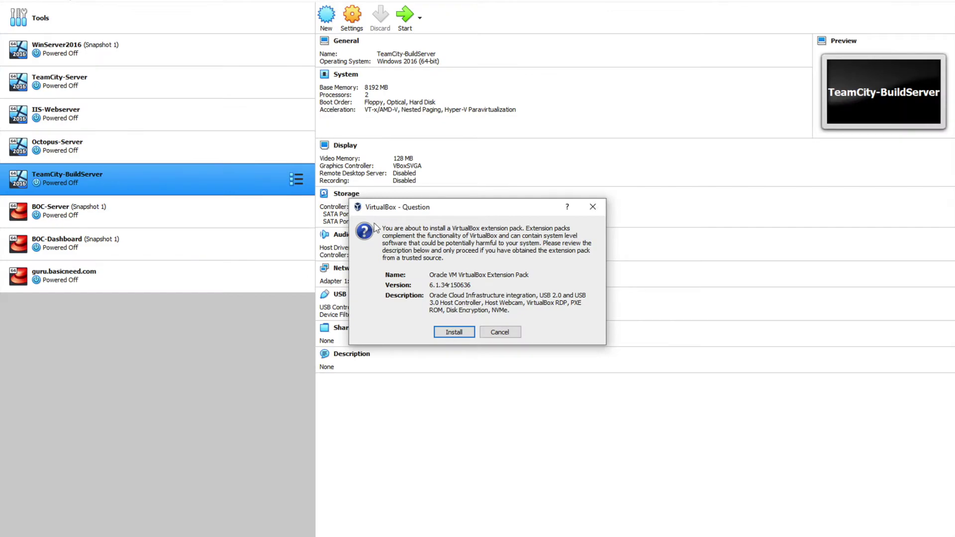
# Step: Install Extension Pack 6.1.34, scrolling to the end of the license and agreeing
pyautogui.click(454, 332)
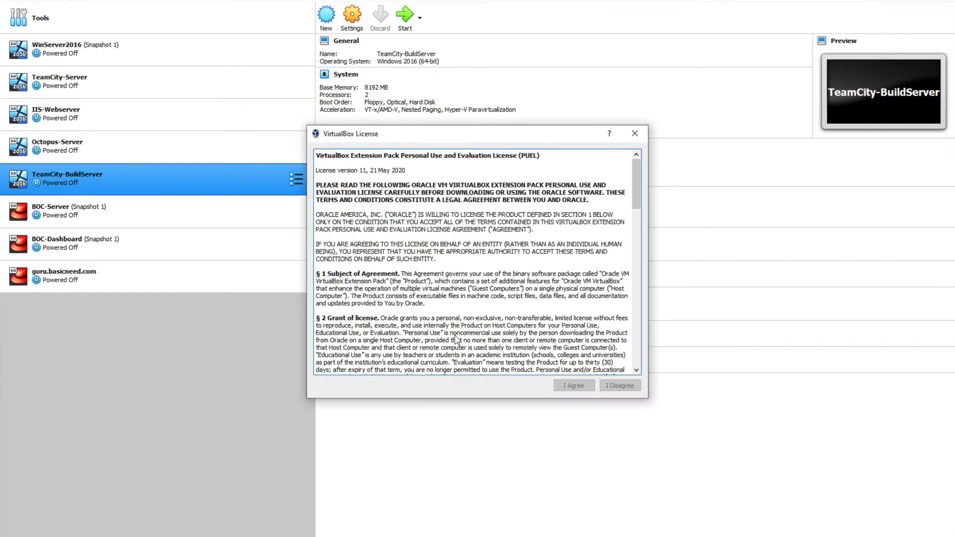
pyautogui.moveTo(635, 183); pyautogui.dragTo(664, 353)
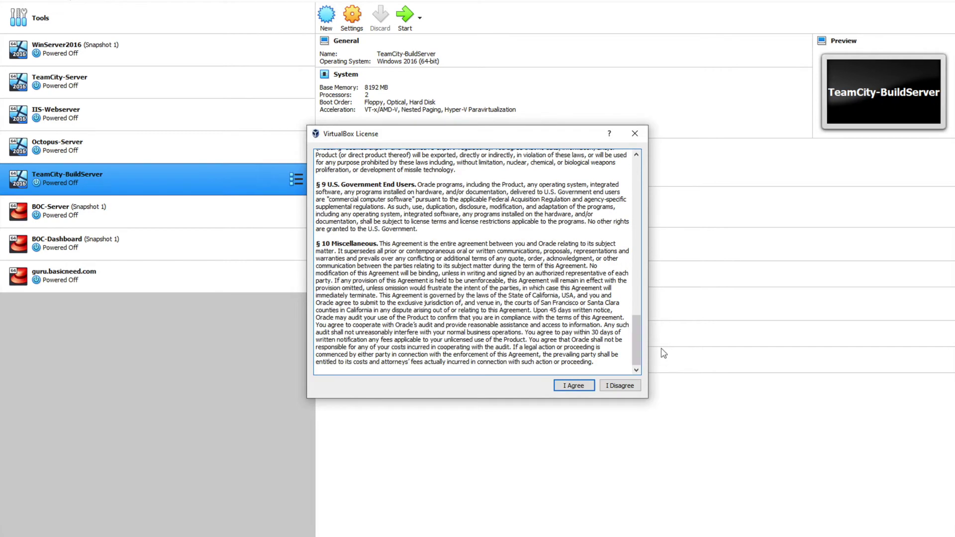
pyautogui.click(572, 386)
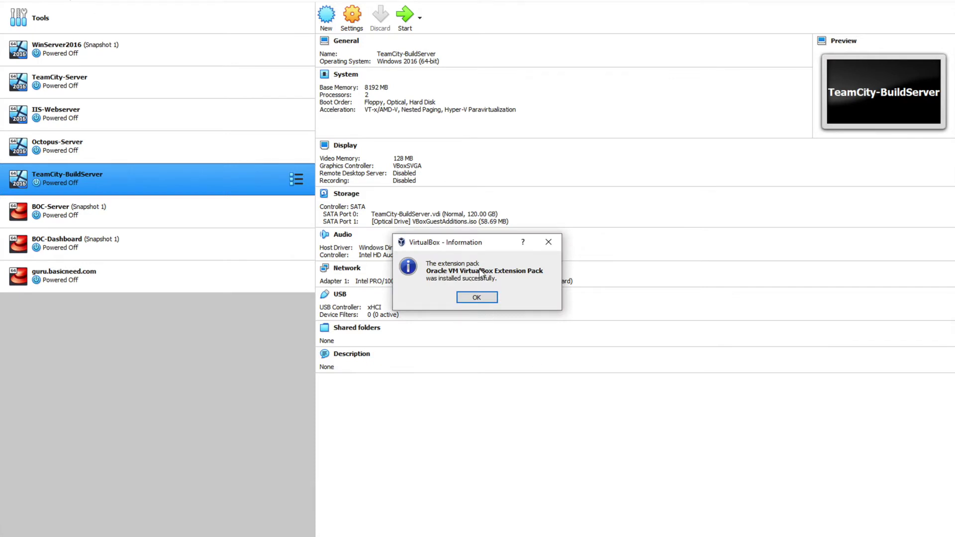
pyautogui.click(476, 297)
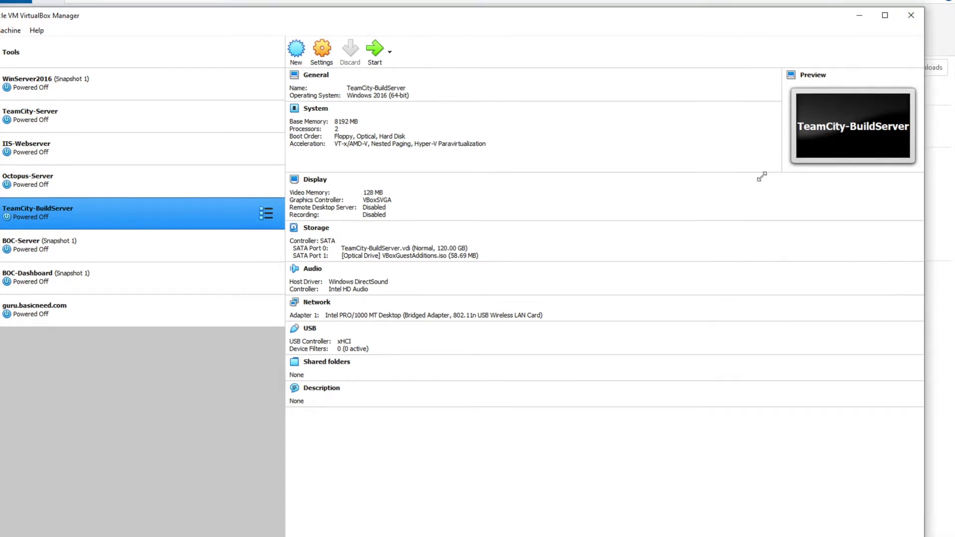
# Step: Shrink and reposition the VirtualBox Manager window, then close it
pyautogui.moveTo(926, 7); pyautogui.dragTo(729, 205)
pyautogui.moveTo(621, 218); pyautogui.dragTo(760, 86)
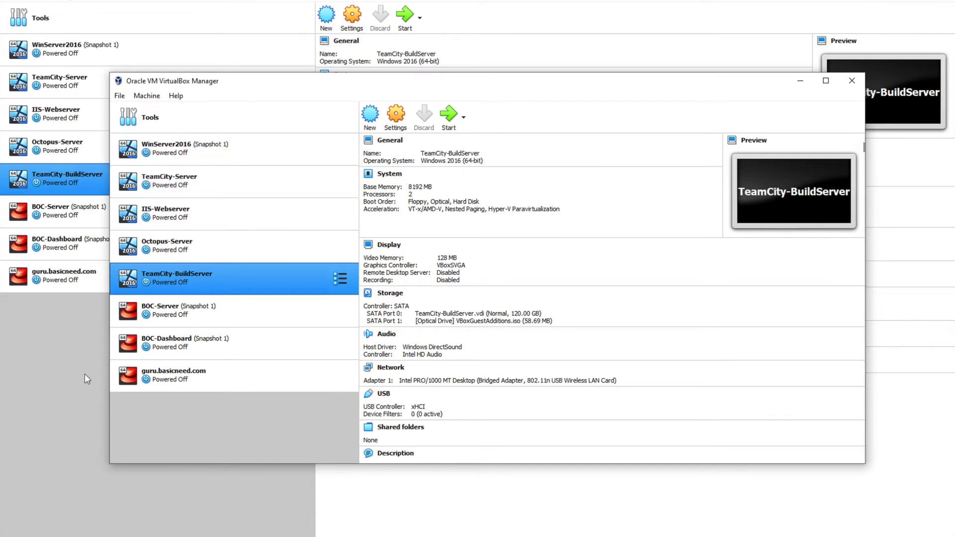
pyautogui.hotkey('ctrl', 'Up')
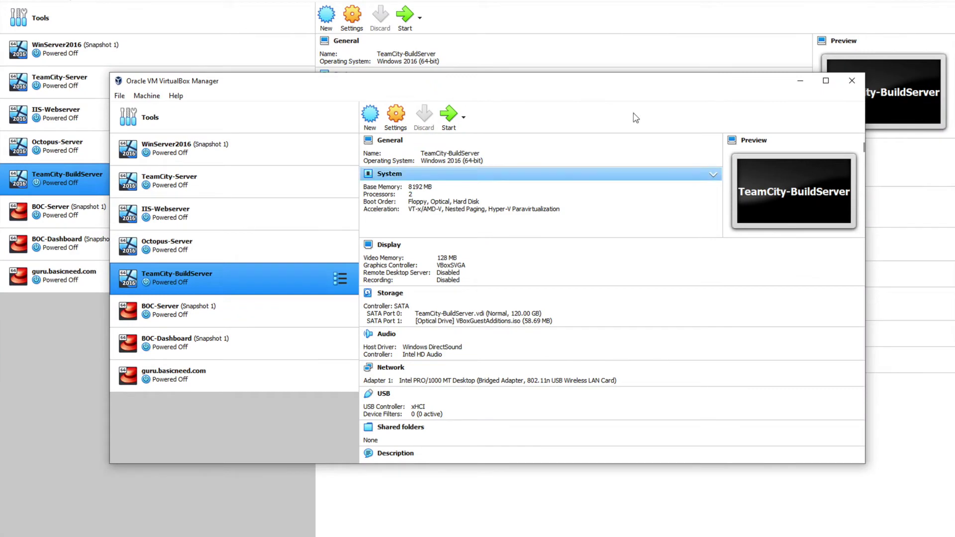
pyautogui.click(853, 81)
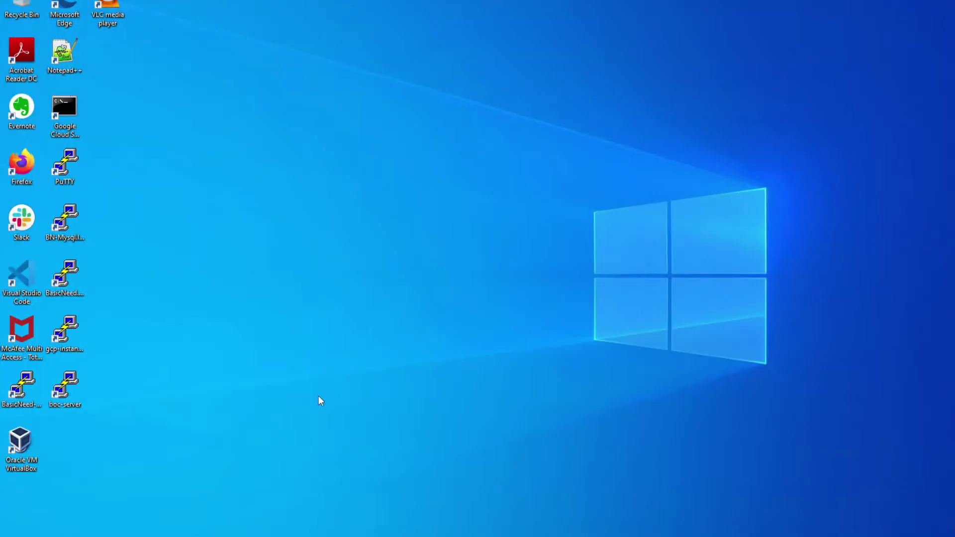
# Step: Relaunch Oracle VM VirtualBox and shrink and shift its window so the desktop icons show
pyautogui.doubleClick(23, 460)
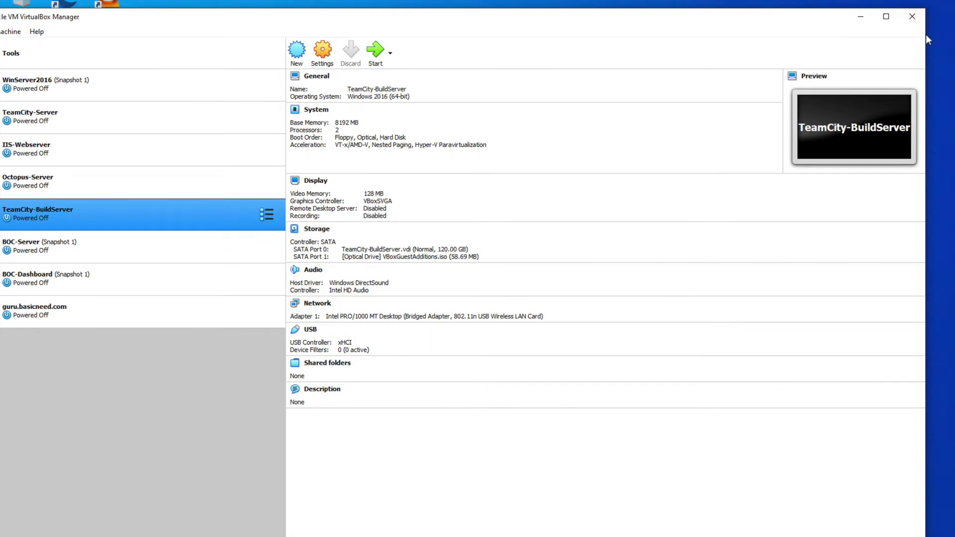
pyautogui.moveTo(812, 52); pyautogui.dragTo(702, 45)
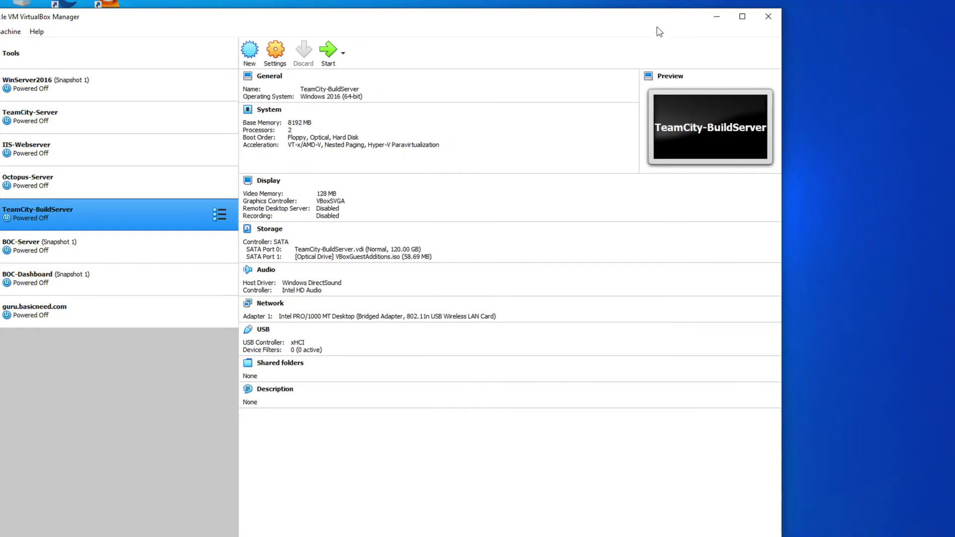
pyautogui.moveTo(718, 6); pyautogui.dragTo(741, 8)
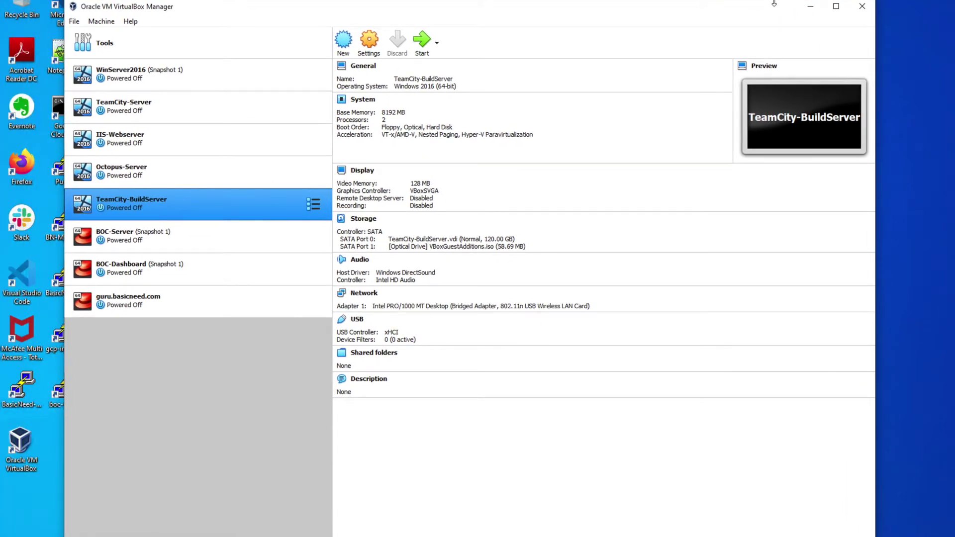
pyautogui.moveTo(773, 33); pyautogui.dragTo(735, 15)
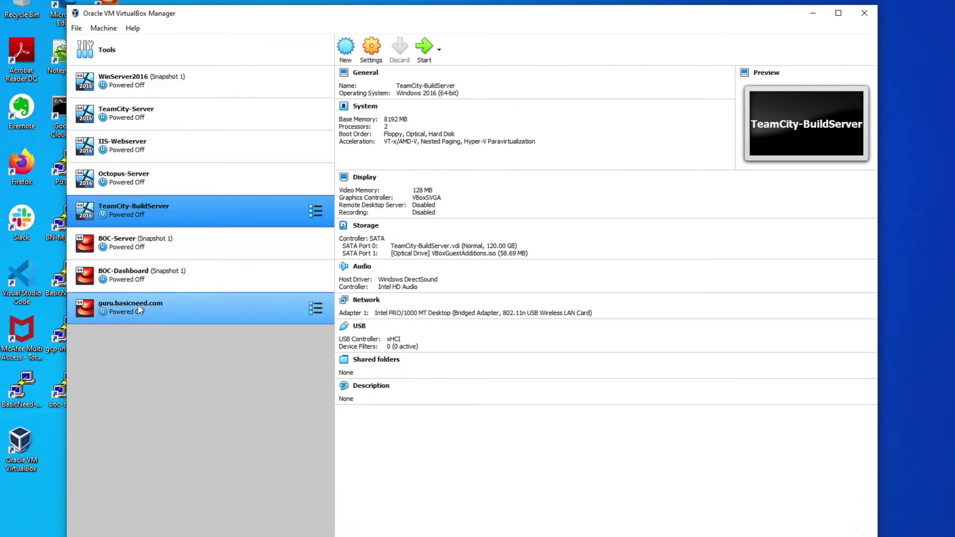
# Step: Open VirtualBox Preferences from the File menu and cancel without changing anything
pyautogui.click(77, 30)
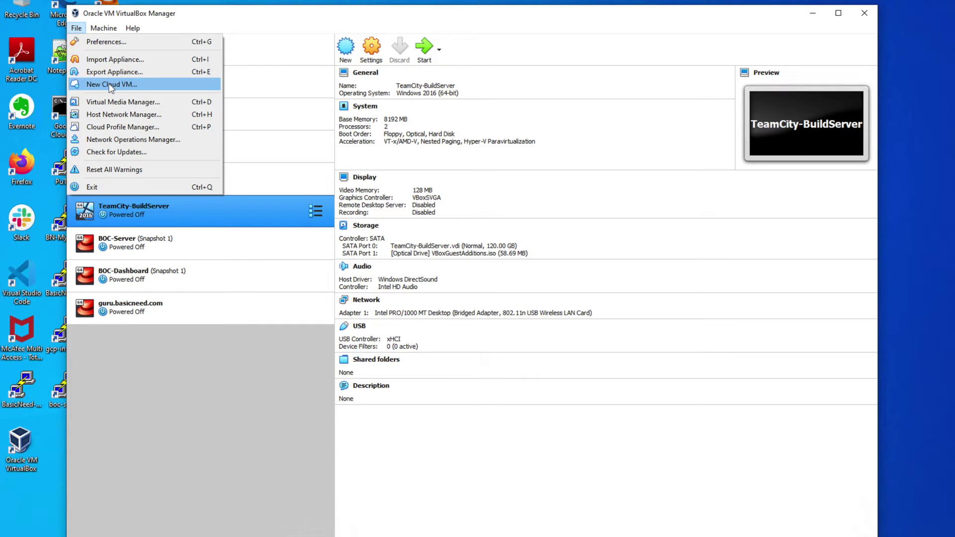
pyautogui.click(103, 44)
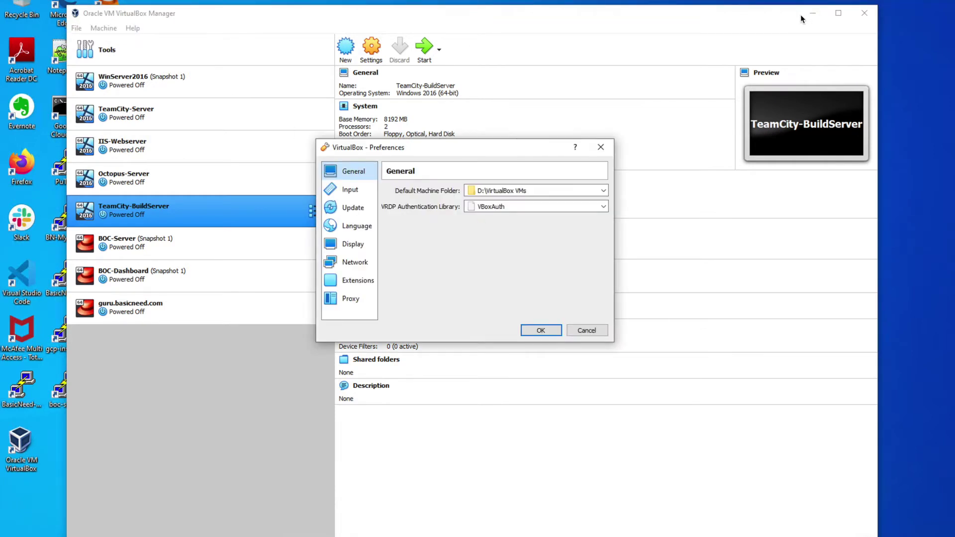
pyautogui.click(583, 333)
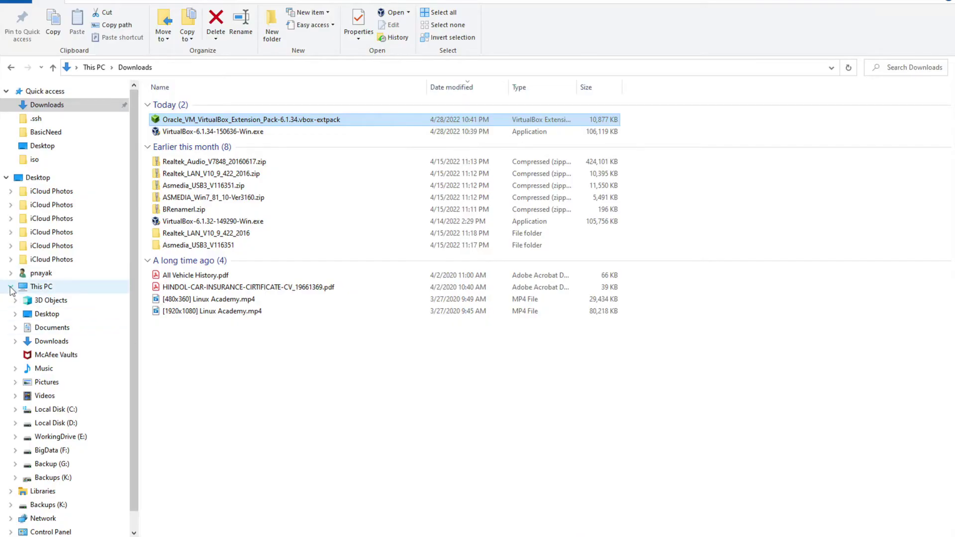
# Step: Collapse This PC in File Explorer's navigation pane and show the This PC view
pyautogui.click(11, 288)
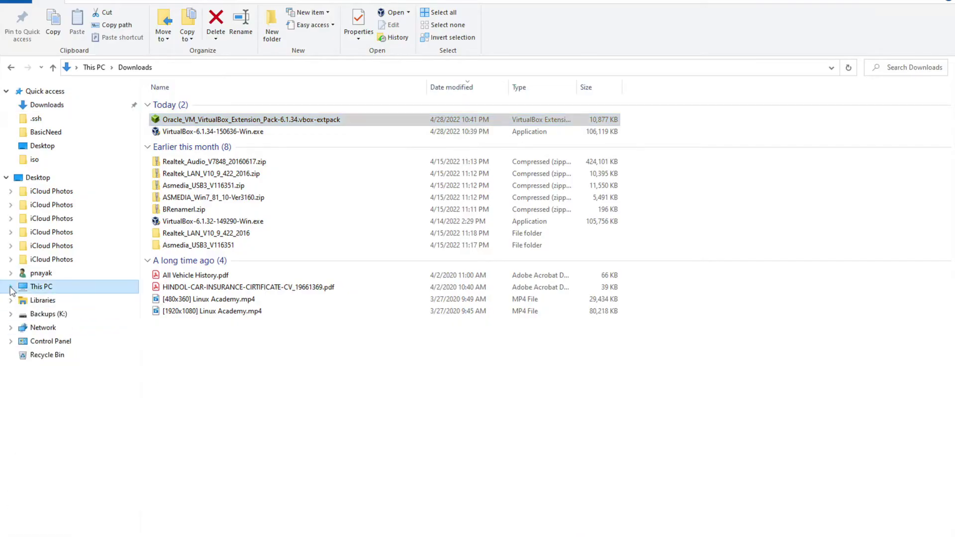
pyautogui.click(47, 289)
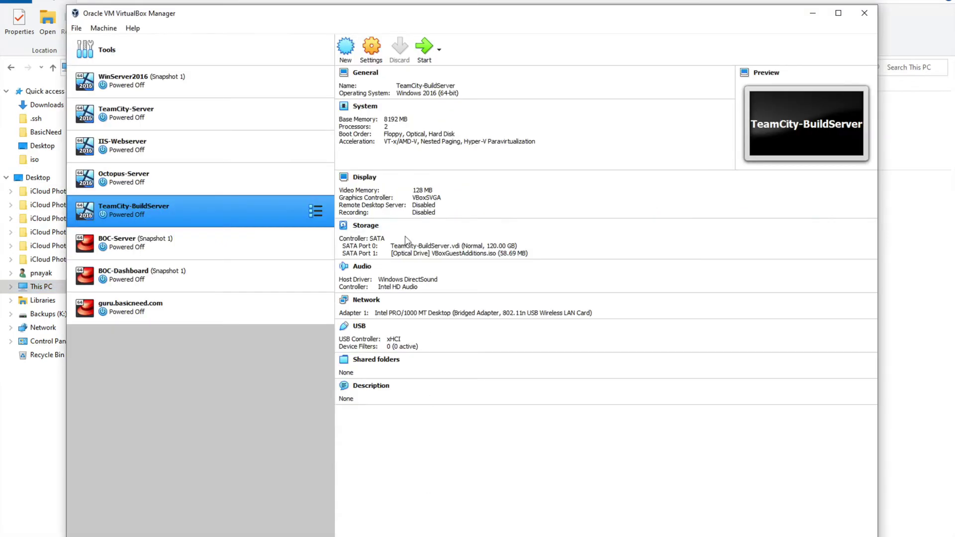
# Step: Open VirtualBox Preferences again, cancel them, and Alt+Tab back to File Explorer
pyautogui.click(76, 28)
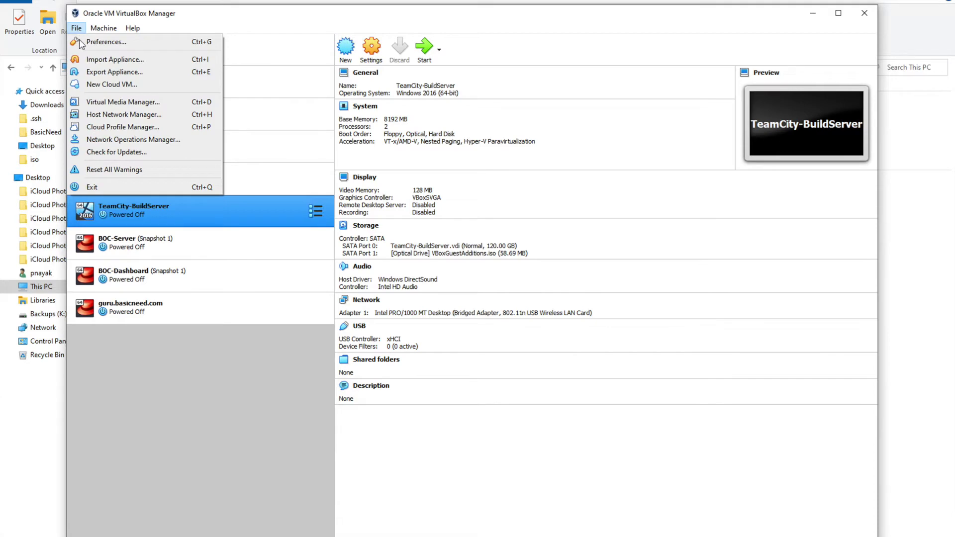
pyautogui.click(92, 38)
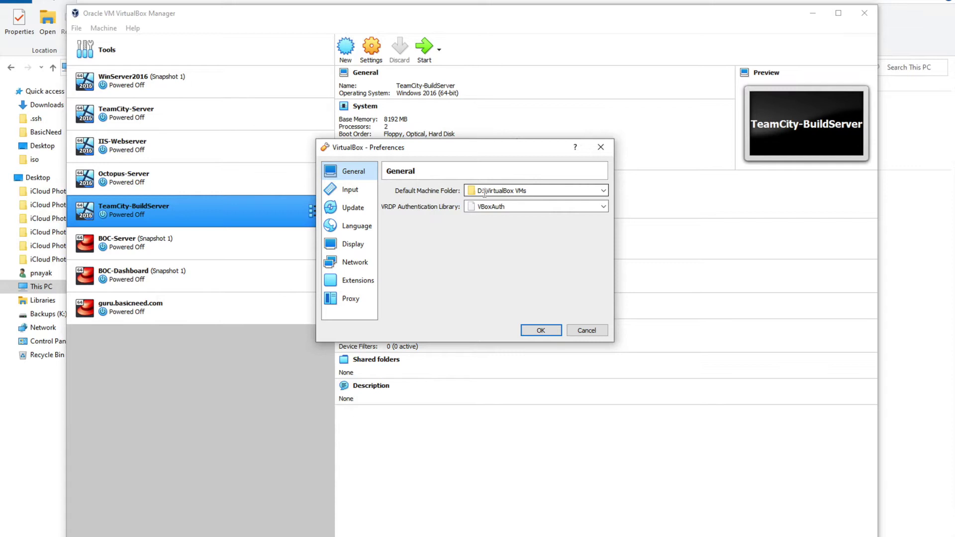
pyautogui.click(587, 331)
pyautogui.hotkey('alt', 'Tab')
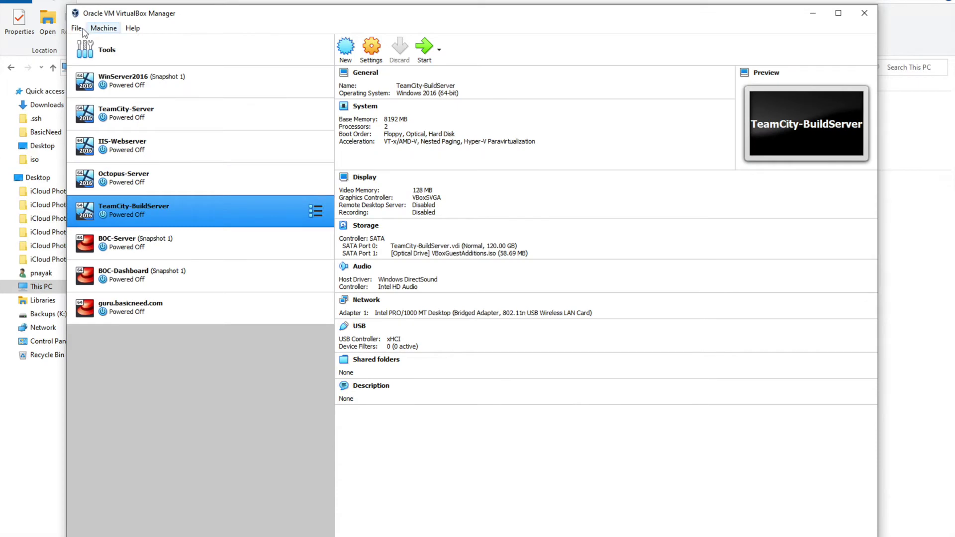
# Step: Open VirtualBox Preferences, then open Local Disk (D:) in File Explorer
pyautogui.click(76, 28)
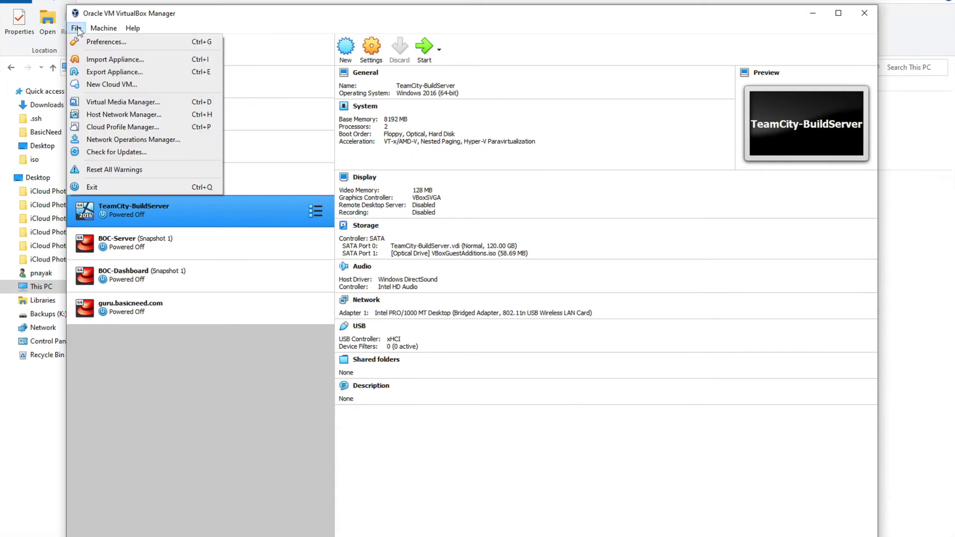
pyautogui.click(94, 43)
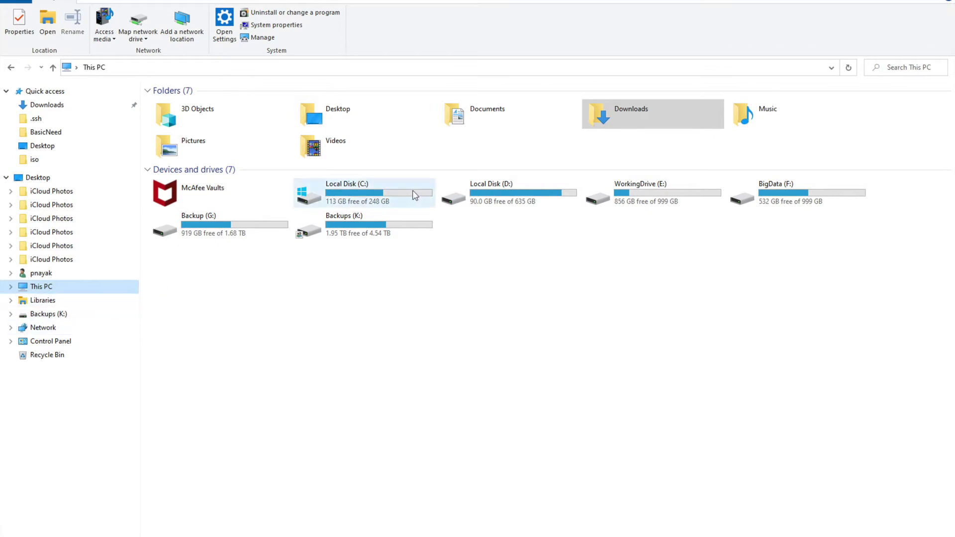
pyautogui.doubleClick(494, 193)
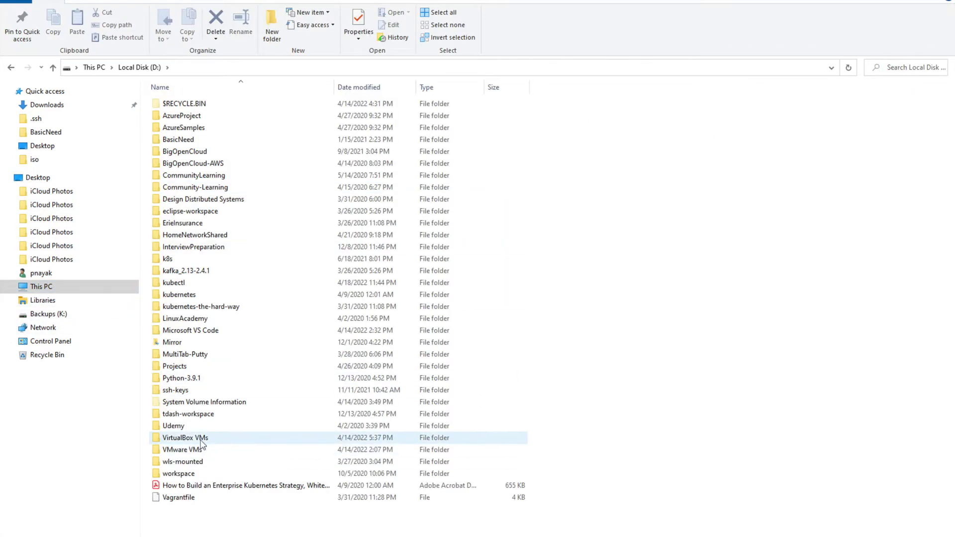
# Step: Create a new folder named VirtualBoxVMs on D: and return to VirtualBox Preferences
pyautogui.moveTo(207, 442)
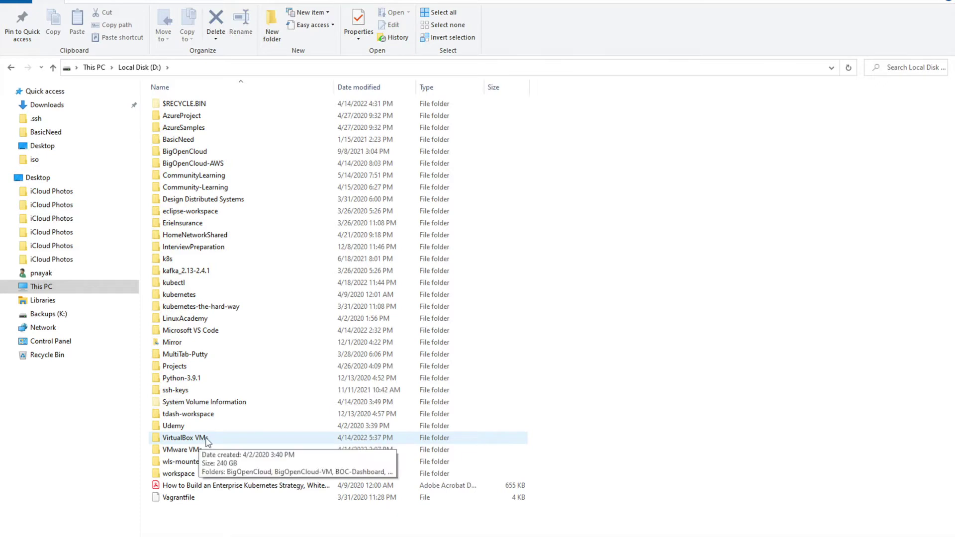
pyautogui.rightClick(696, 352)
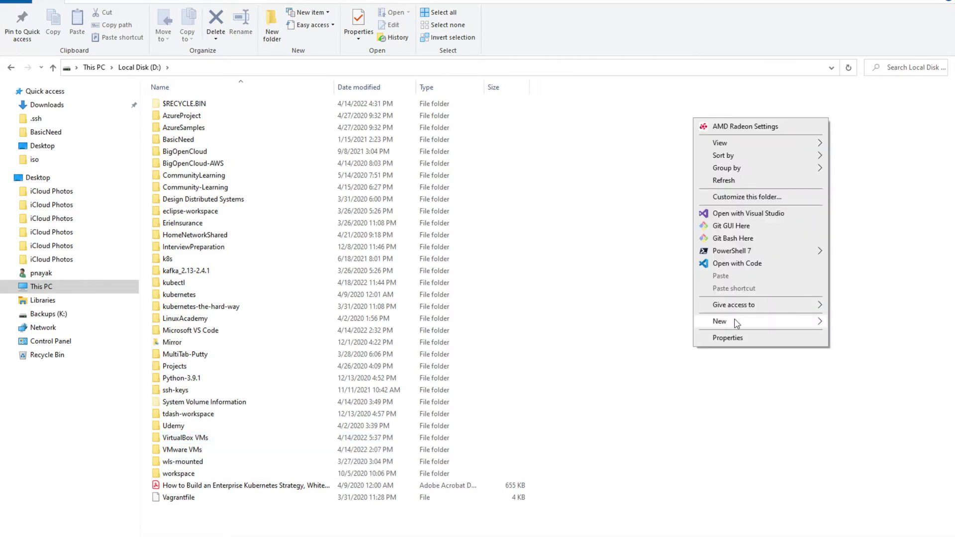
pyautogui.moveTo(736, 324)
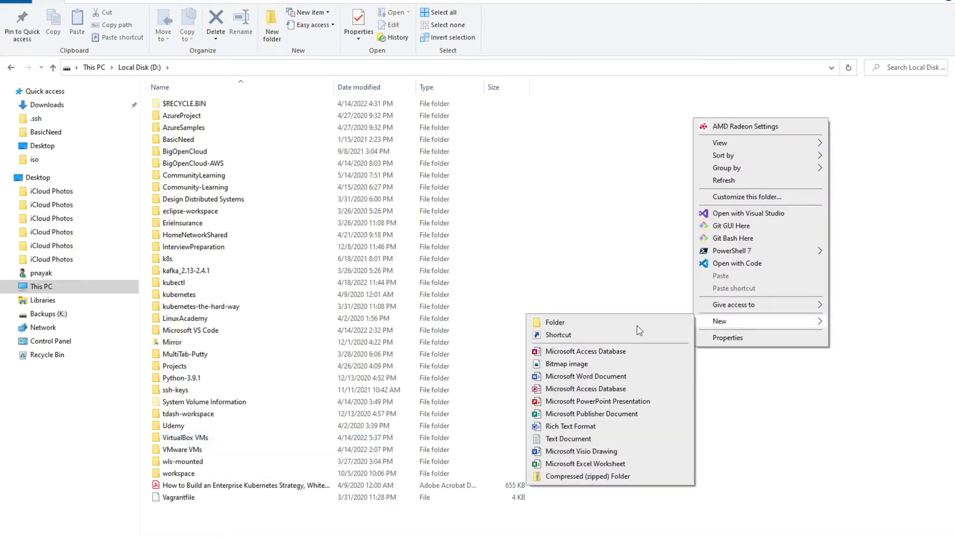
pyautogui.click(607, 323)
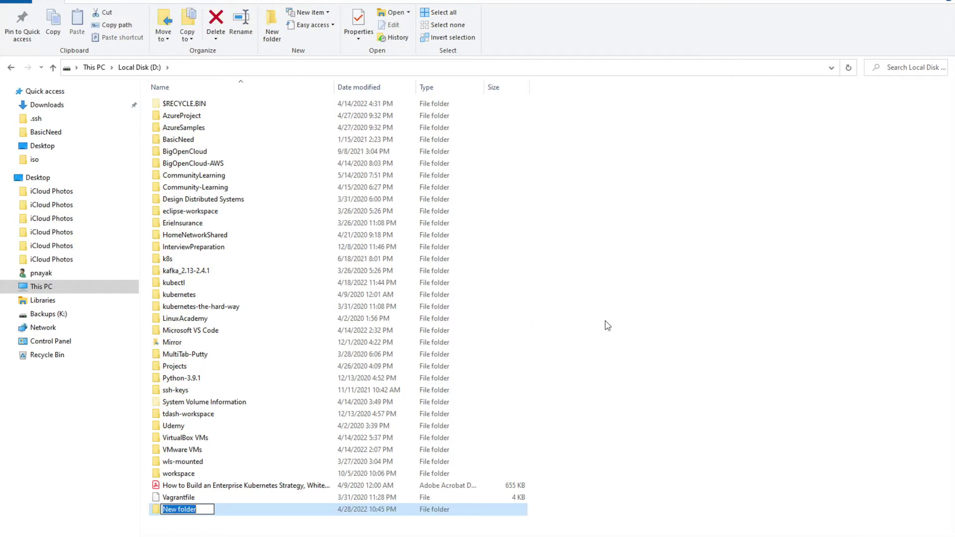
pyautogui.write('Virtual')
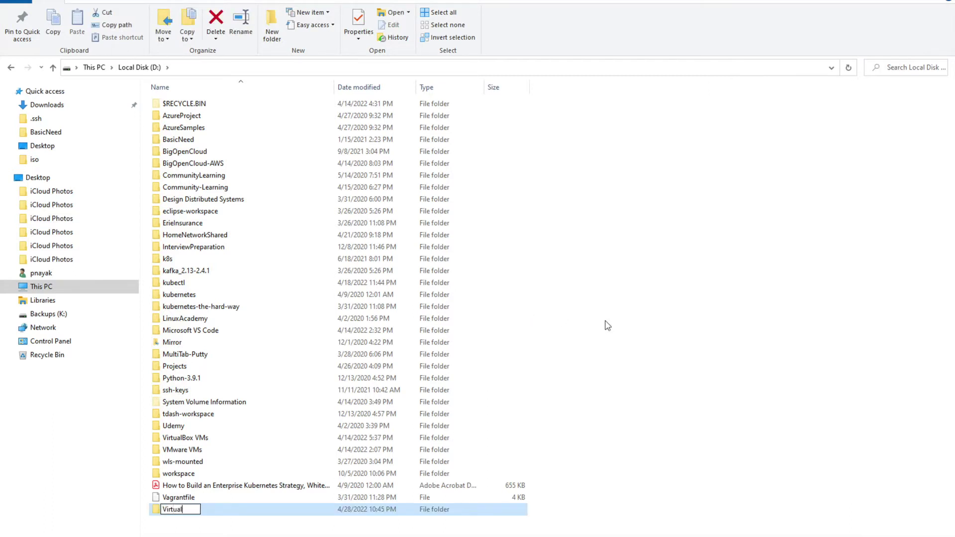
pyautogui.write('BoxVms')
pyautogui.press('BackSpace')
pyautogui.write('Ms')
pyautogui.press('Return')
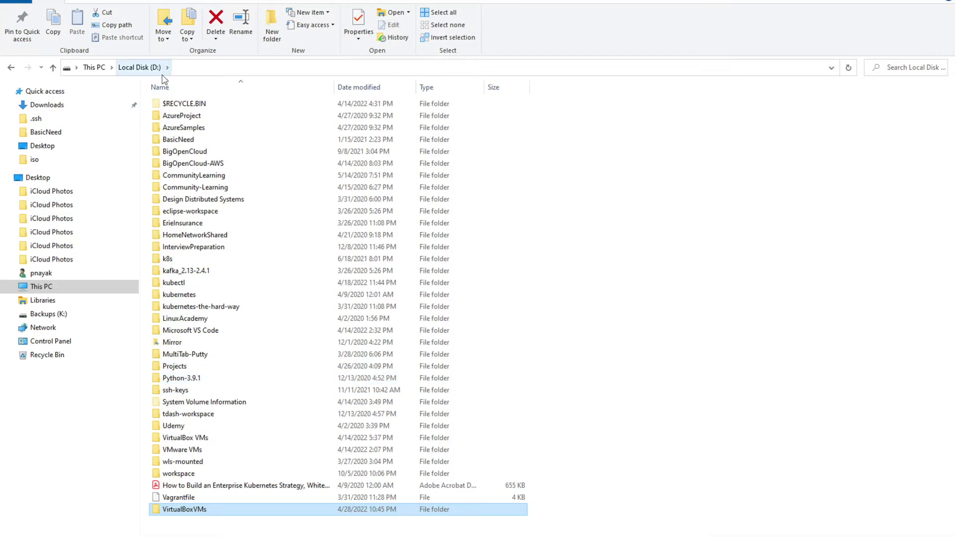
pyautogui.hotkey('alt', 'Tab')
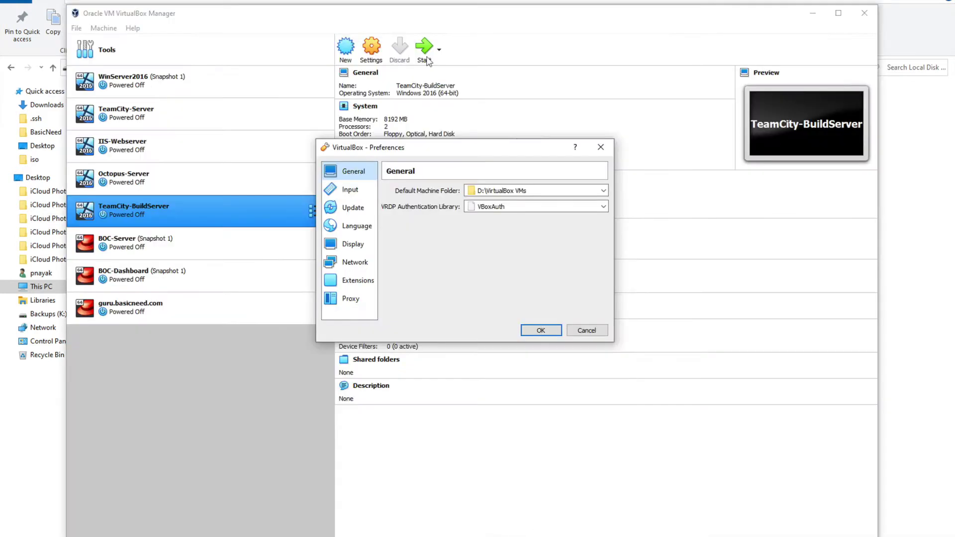
# Step: Set the Default Machine Folder to D:\VirtualBoxVMs, save, and check the folder in Explorer
pyautogui.click(537, 190)
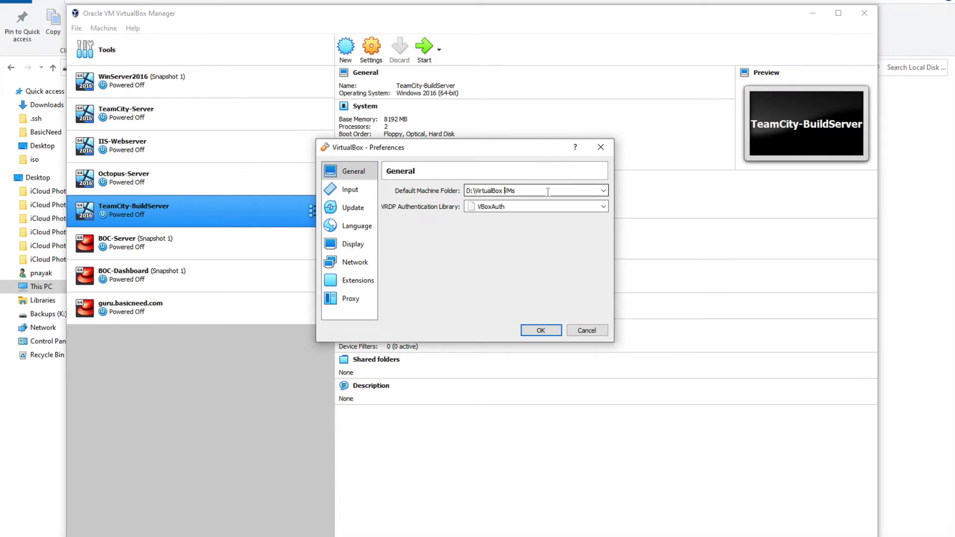
pyautogui.press('Left')
pyautogui.press('Left')
pyautogui.press('Left')
pyautogui.press('BackSpace')
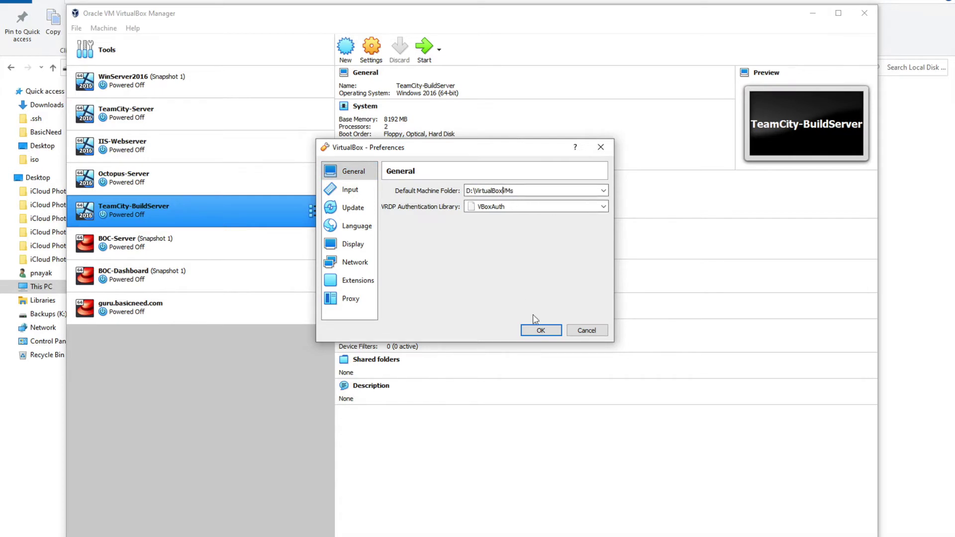
pyautogui.click(542, 332)
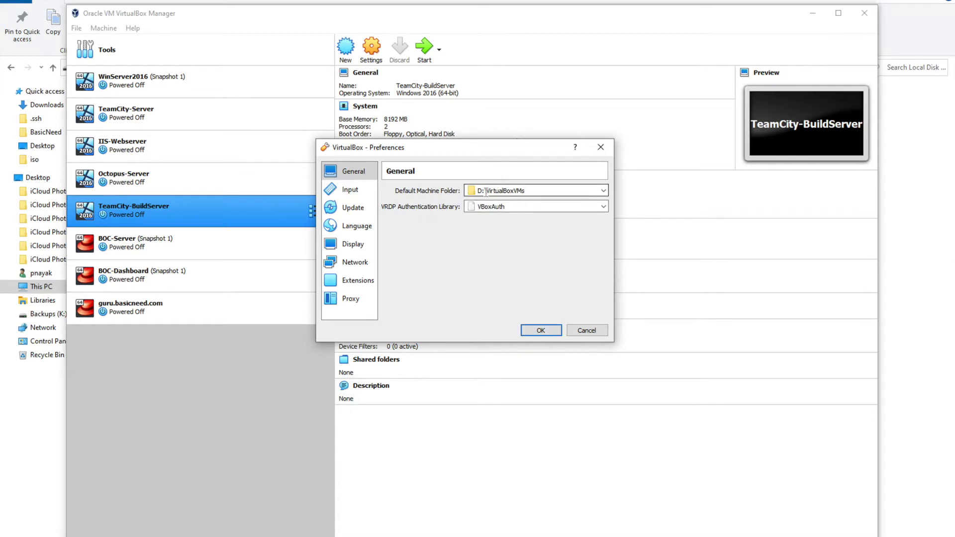
pyautogui.click(541, 331)
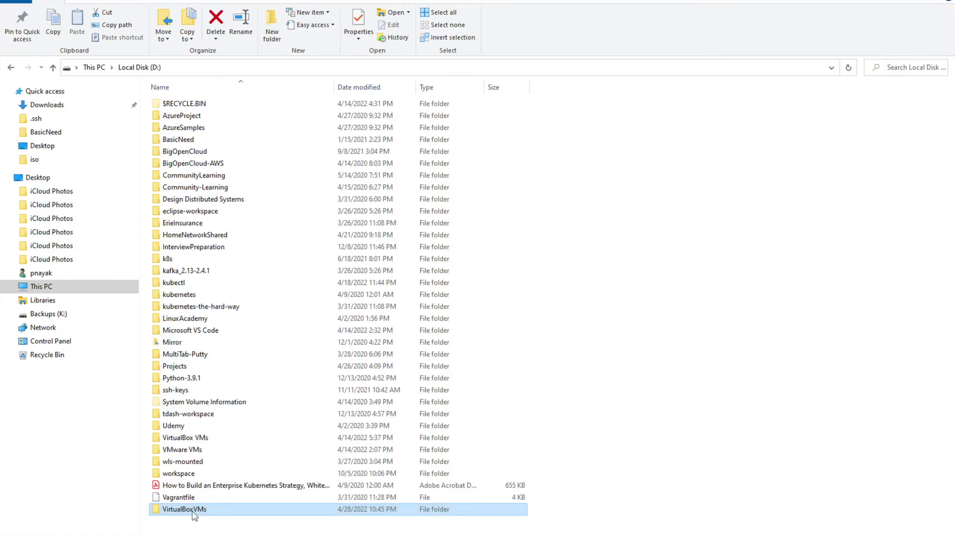
pyautogui.doubleClick(194, 513)
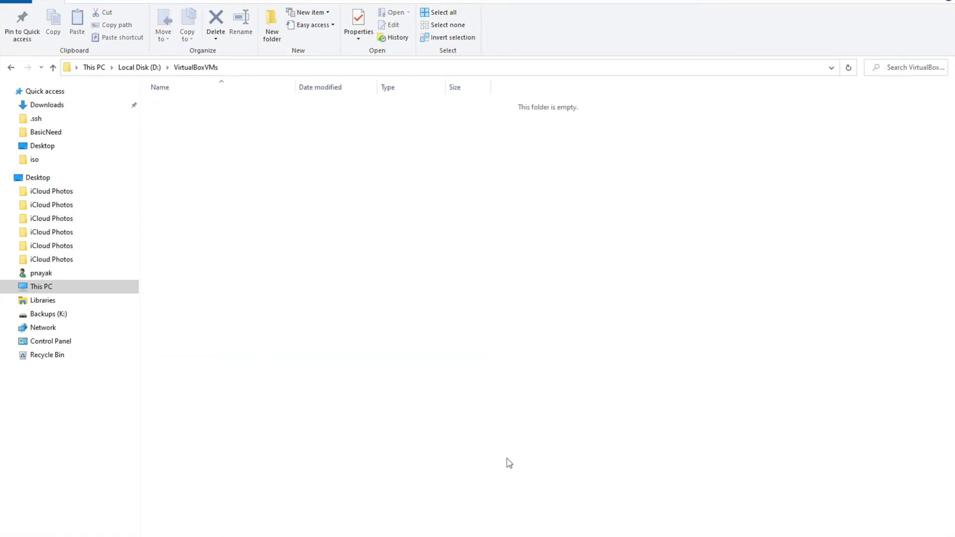
pyautogui.hotkey('alt', 'Tab')
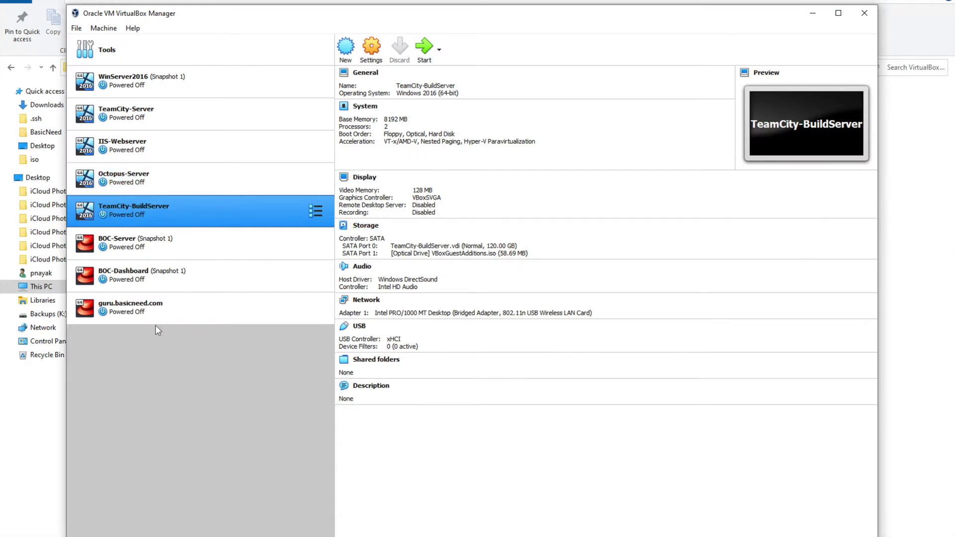
# Step: Remove guru.basicneed.com, BOC-Dashboard, BOC-Server and TeamCity-BuildServer from the list, keeping their files
pyautogui.rightClick(138, 310)
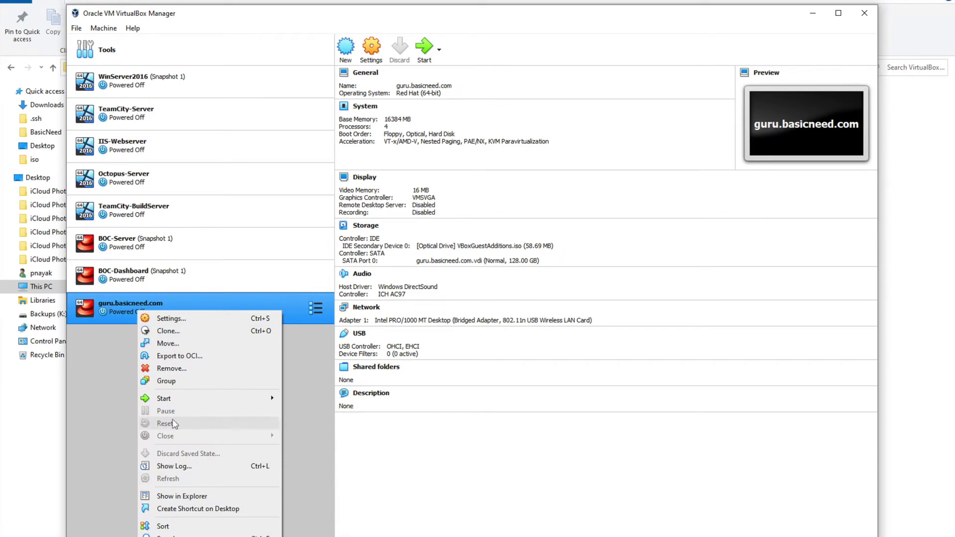
pyautogui.click(172, 368)
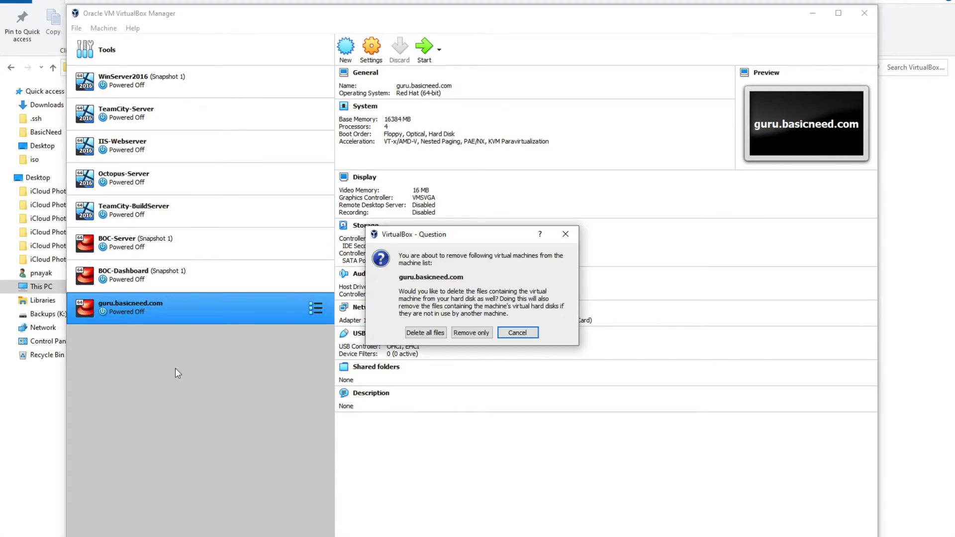
pyautogui.click(471, 333)
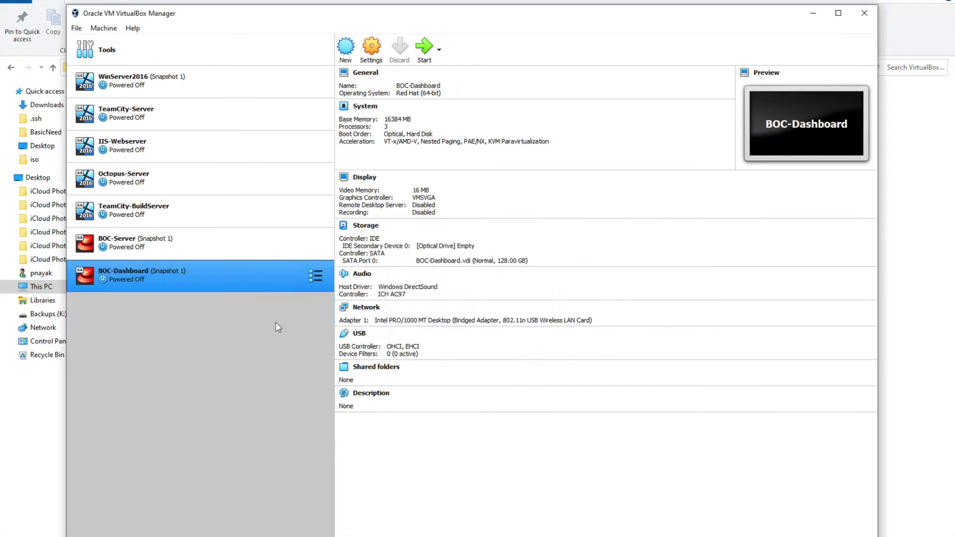
pyautogui.rightClick(123, 279)
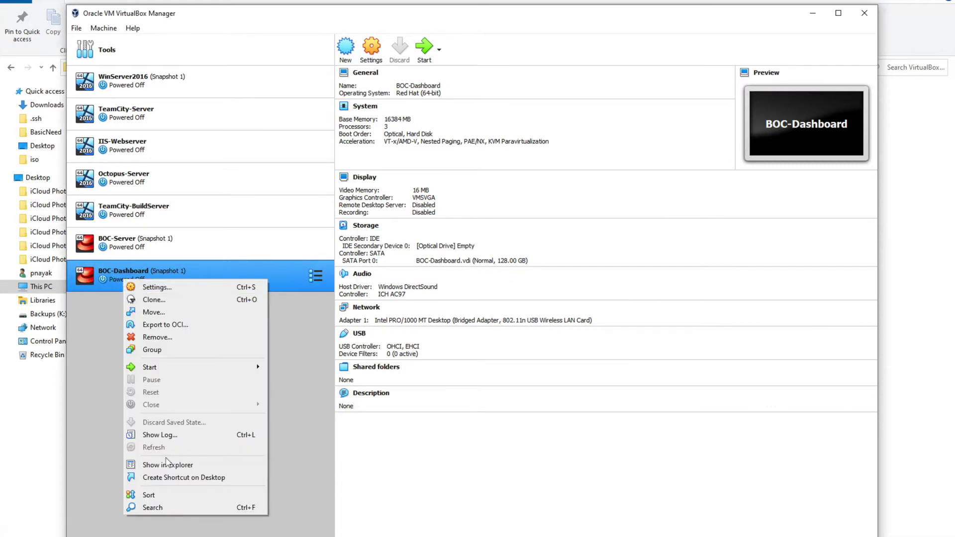
pyautogui.click(157, 337)
pyautogui.click(472, 333)
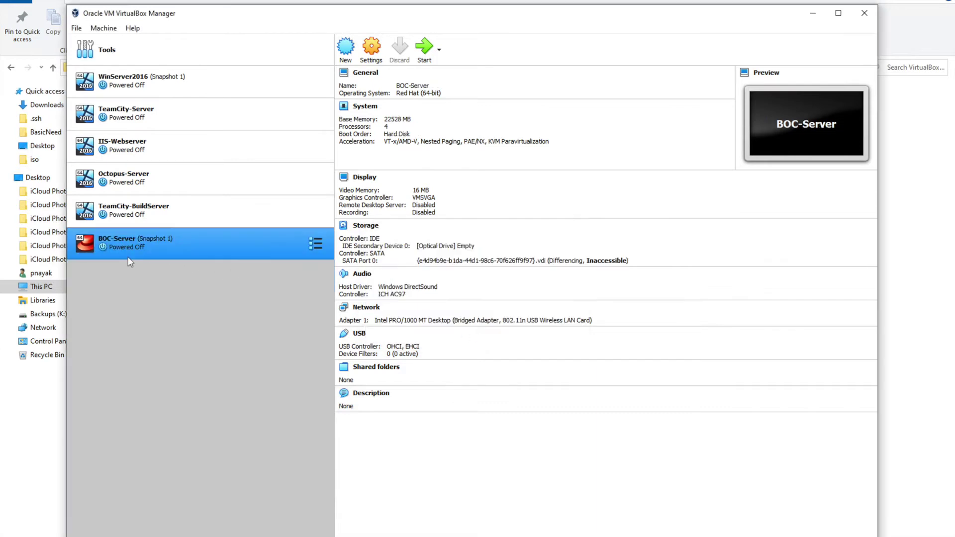
pyautogui.rightClick(112, 249)
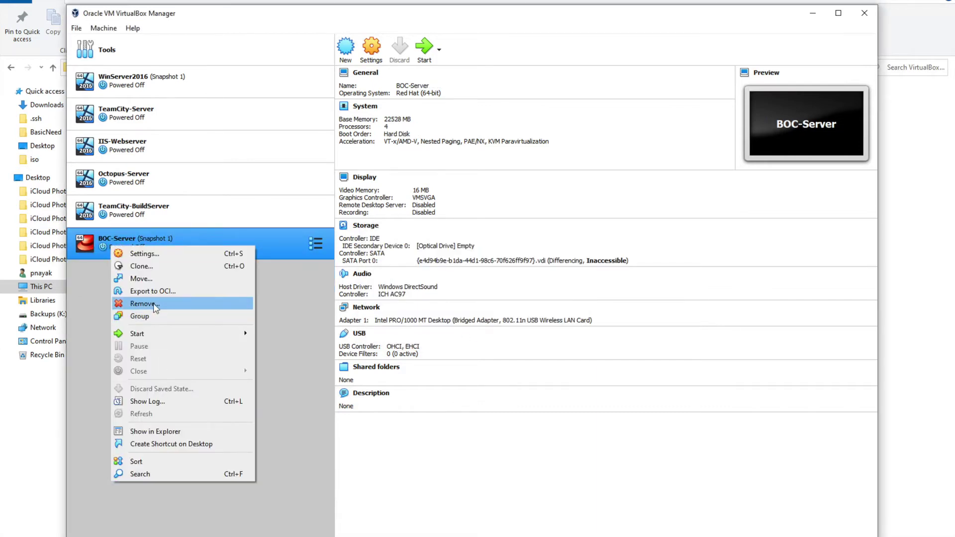
pyautogui.click(150, 304)
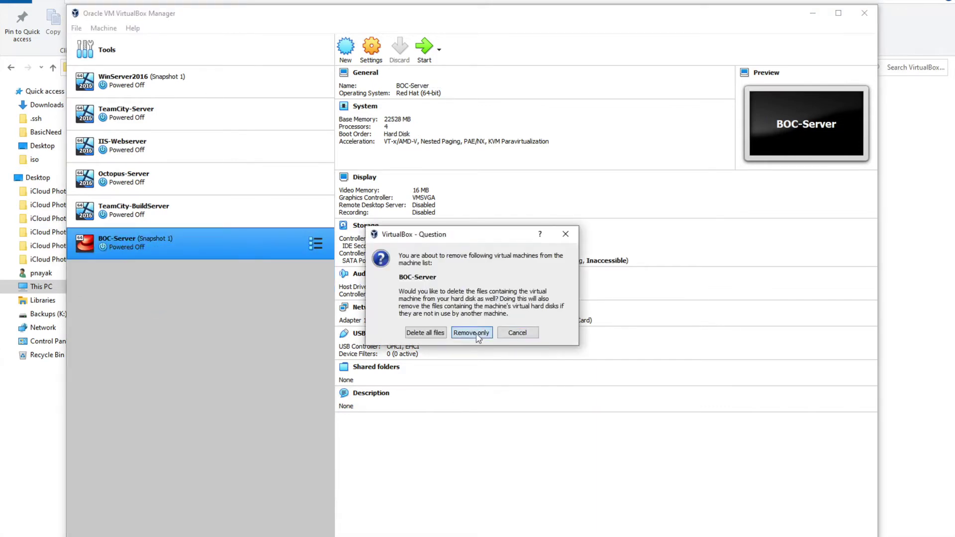
pyautogui.click(471, 333)
pyautogui.rightClick(120, 219)
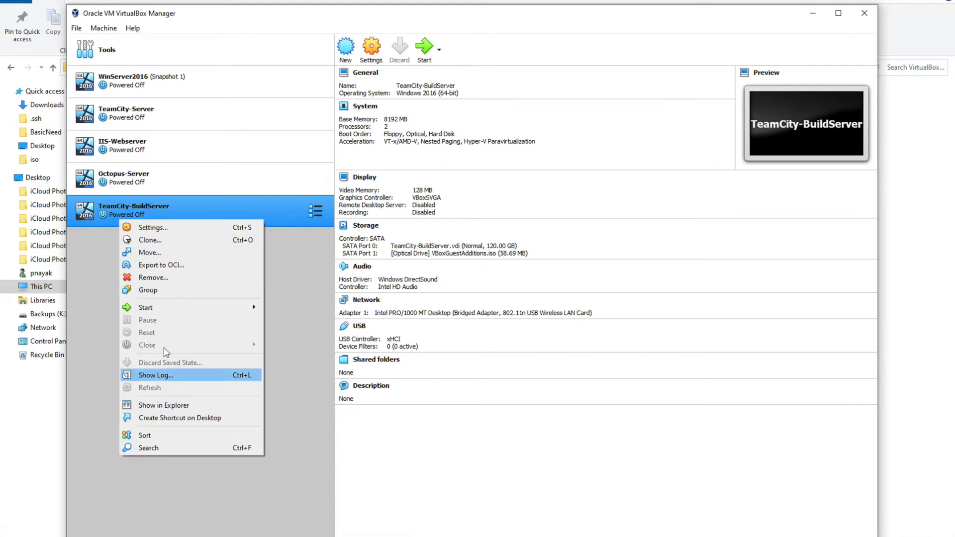
pyautogui.click(158, 278)
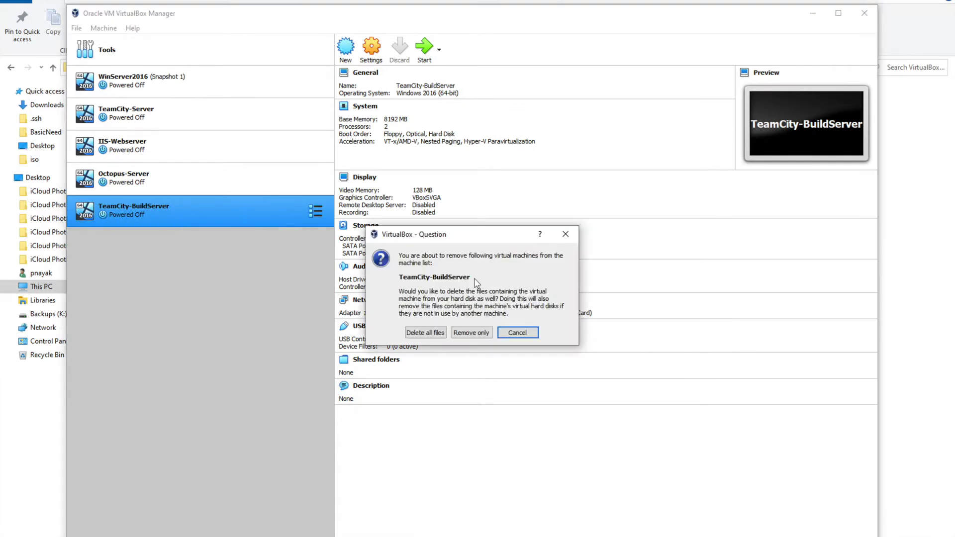
pyautogui.click(471, 332)
# Step: Remove Octopus-Server, IIS-Webserver, TeamCity-Server and WinServer2016 from the list, keeping their files
pyautogui.rightClick(123, 183)
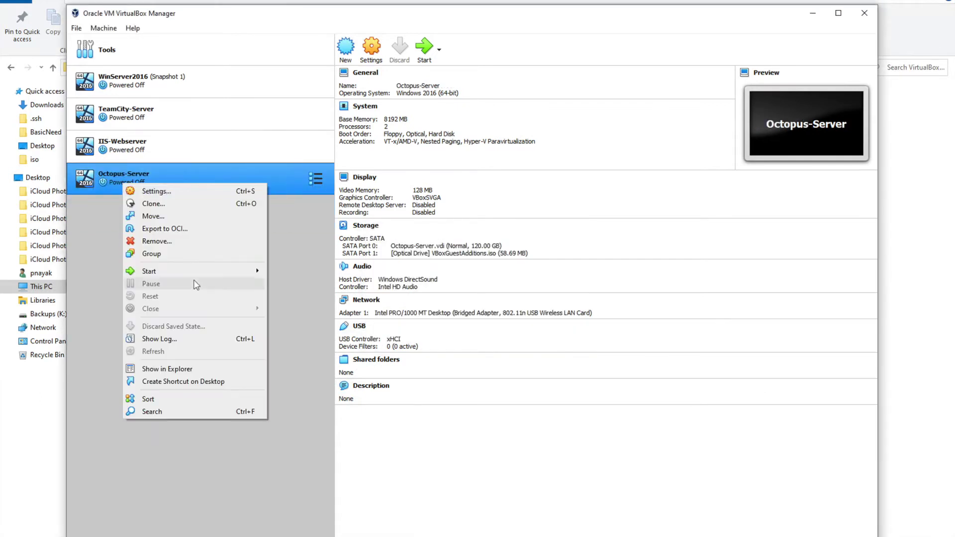
pyautogui.click(161, 241)
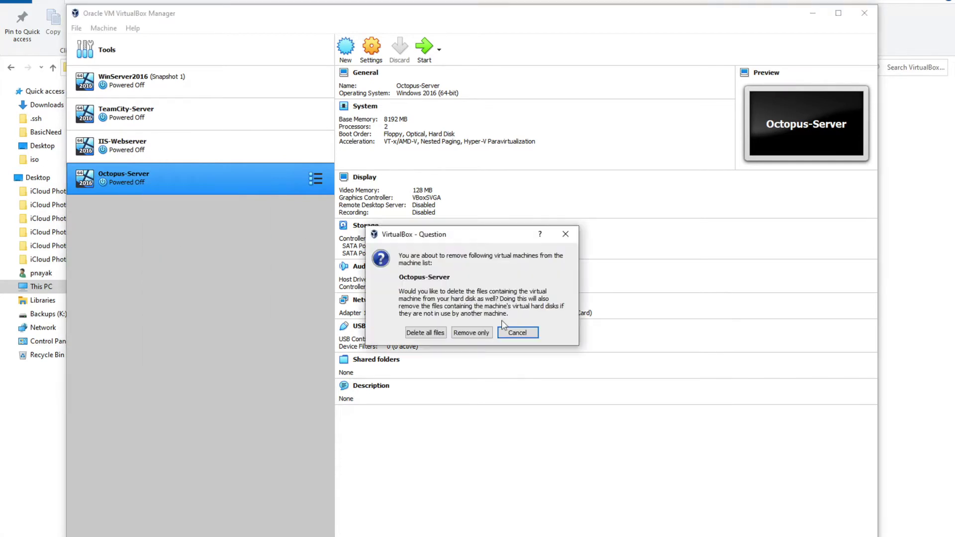
pyautogui.click(471, 332)
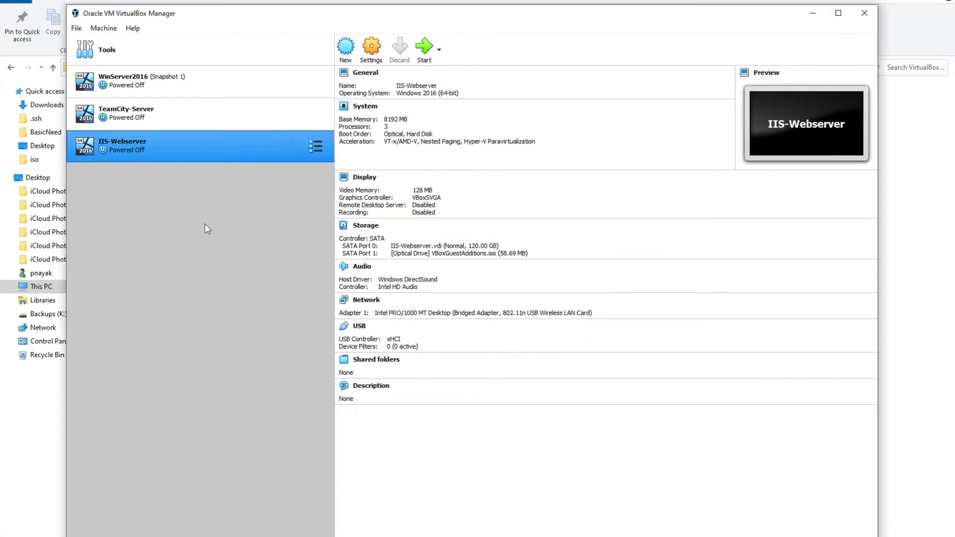
pyautogui.rightClick(139, 156)
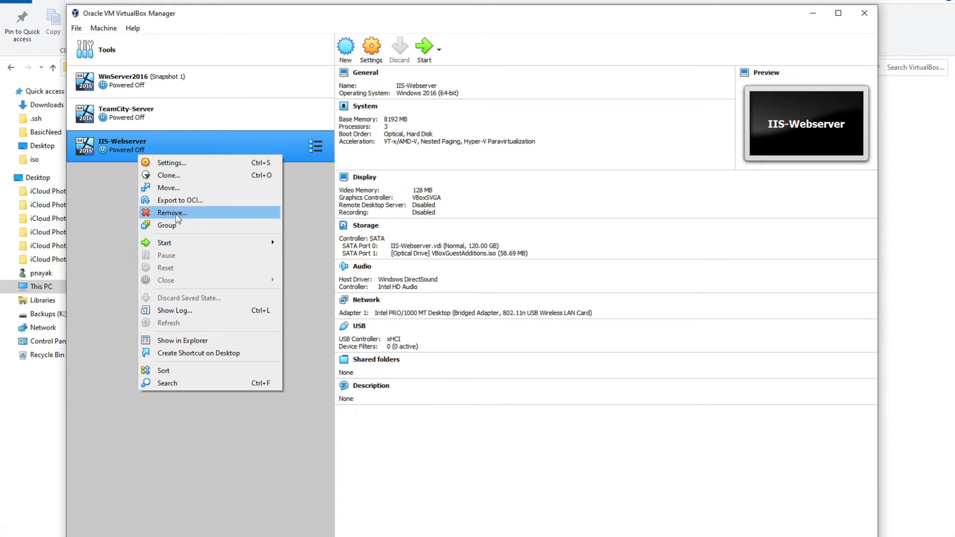
pyautogui.click(176, 215)
pyautogui.click(471, 333)
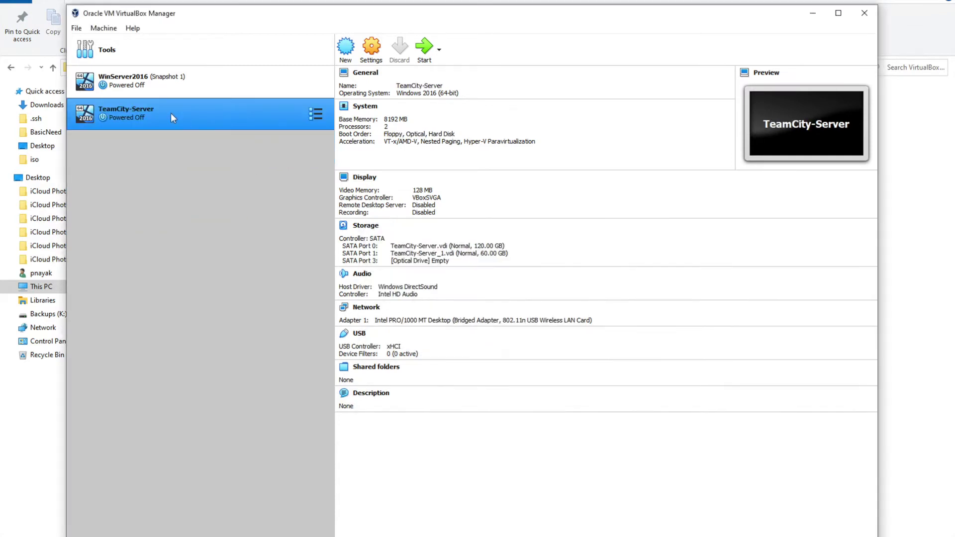
pyautogui.rightClick(150, 108)
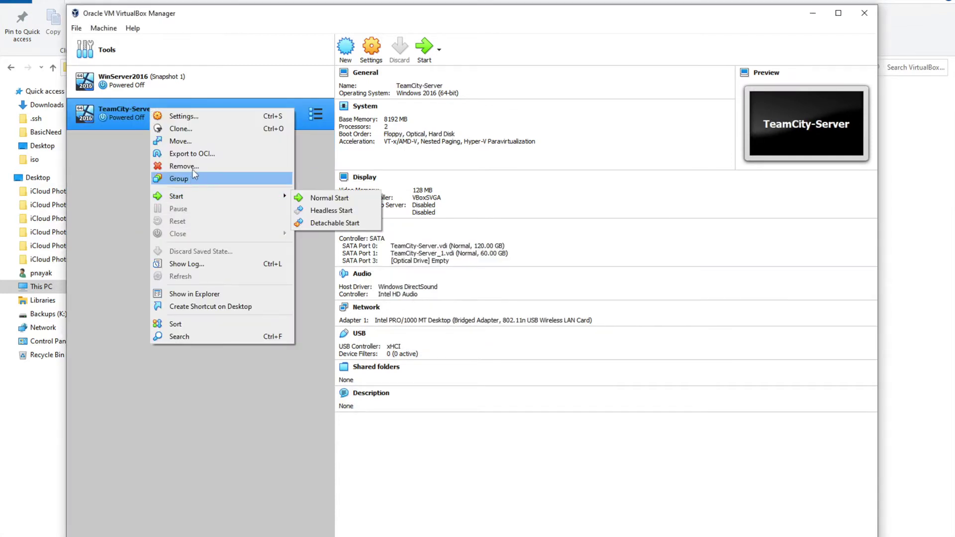
pyautogui.click(193, 167)
pyautogui.click(476, 333)
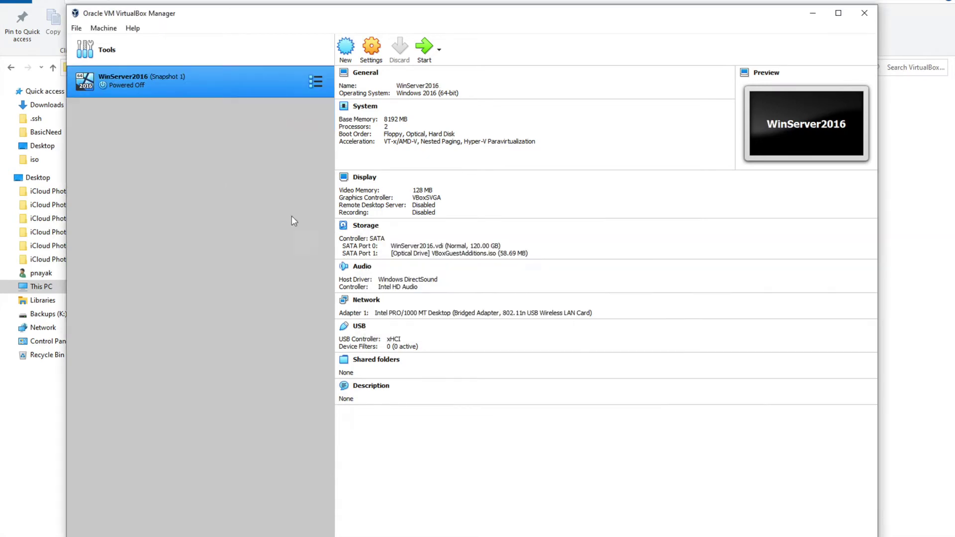
pyautogui.rightClick(138, 82)
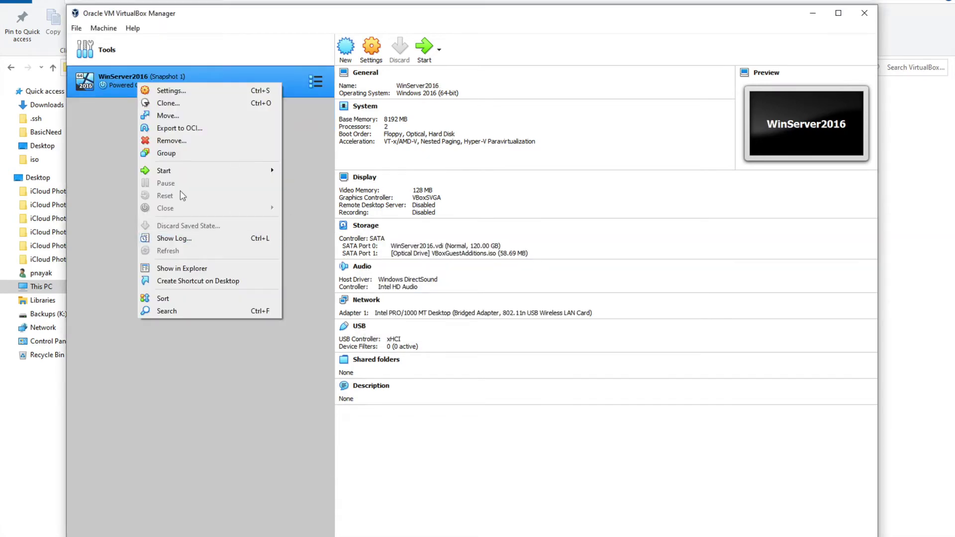
pyautogui.click(183, 143)
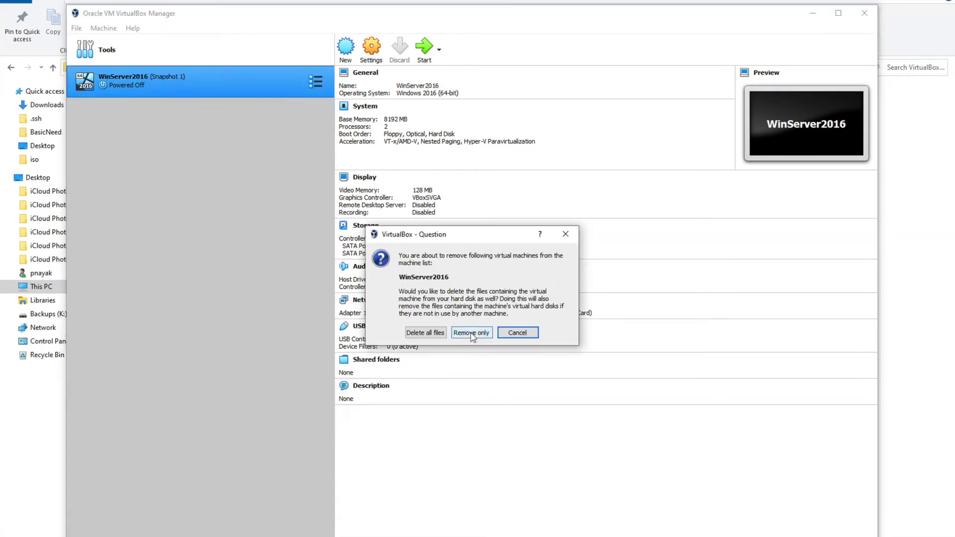
pyautogui.click(473, 333)
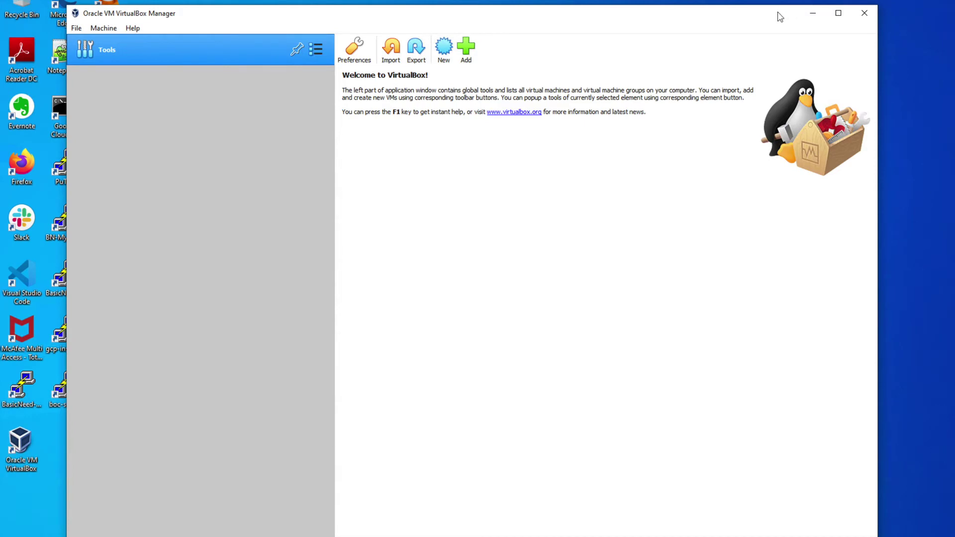
pyautogui.moveTo(780, 16); pyautogui.dragTo(725, 34)
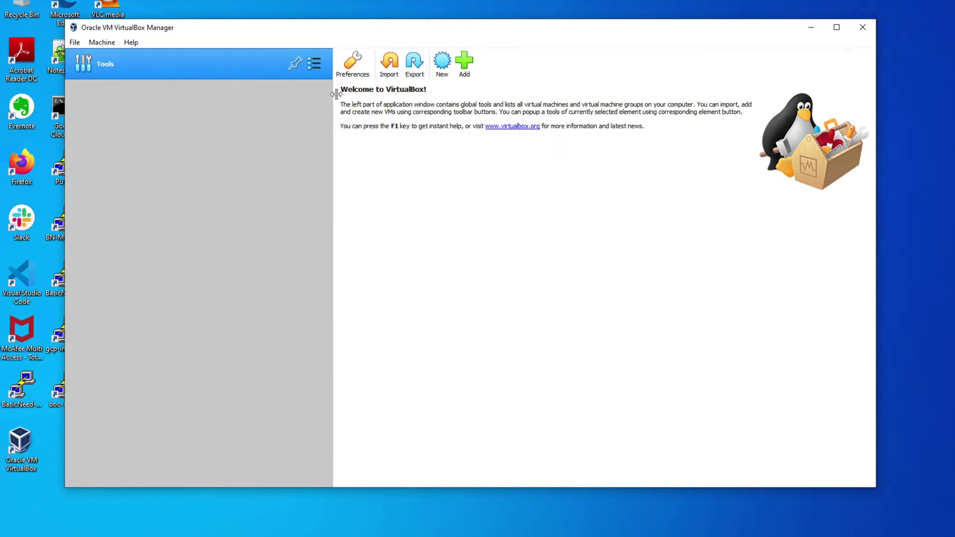
pyautogui.click(354, 65)
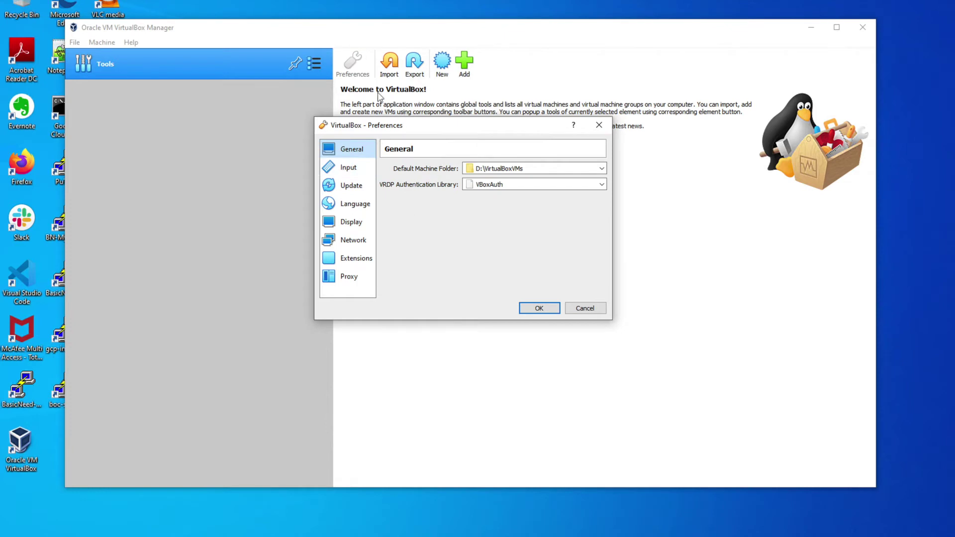
pyautogui.click(585, 309)
pyautogui.click(75, 42)
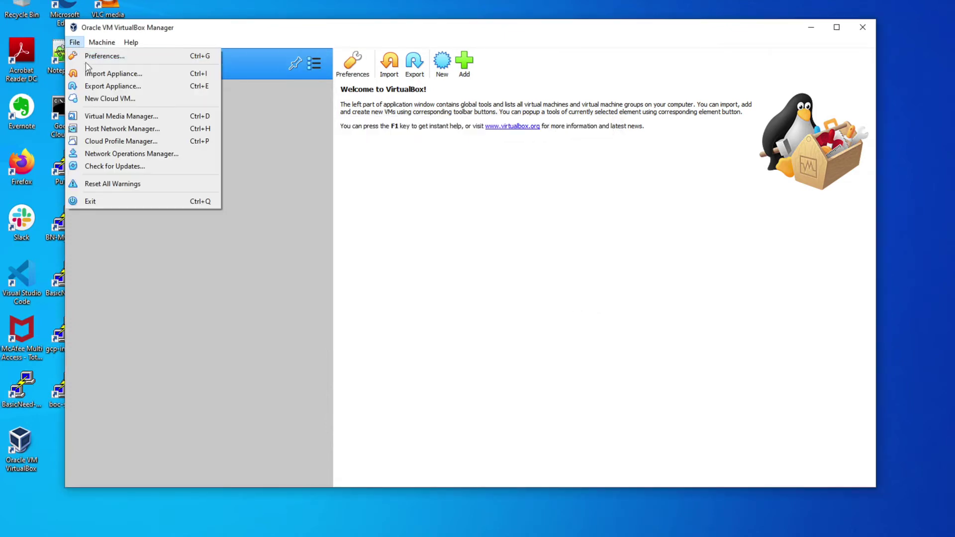
pyautogui.click(427, 195)
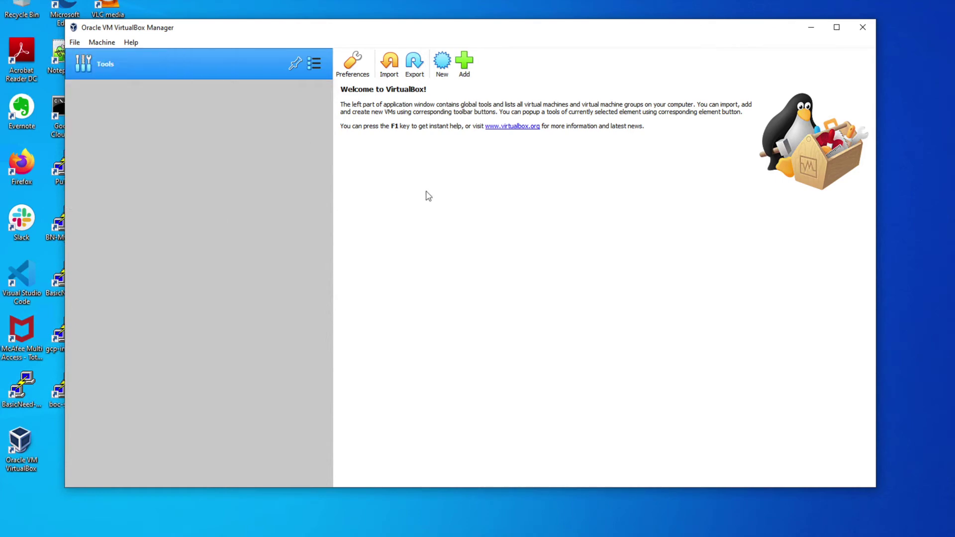
# Step: Start a new virtual machine and name it LinuxBaseImage
pyautogui.click(443, 61)
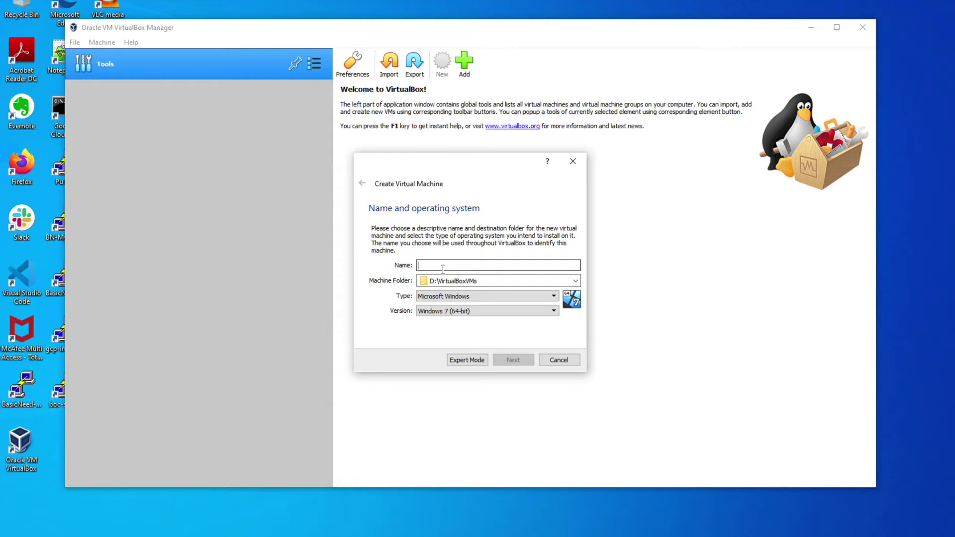
pyautogui.write('myFirst-')
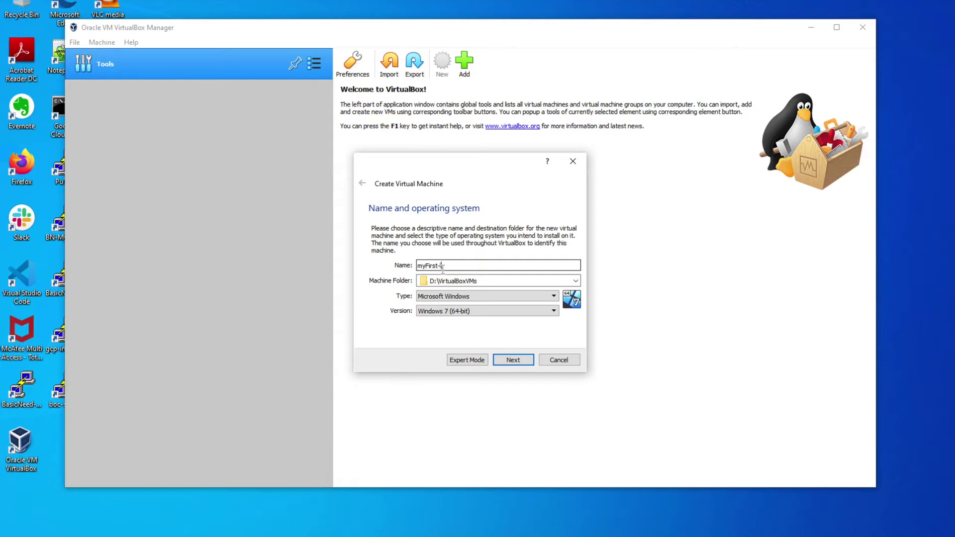
pyautogui.press('BackSpace')
pyautogui.press('BackSpace')
pyautogui.press('BackSpace')
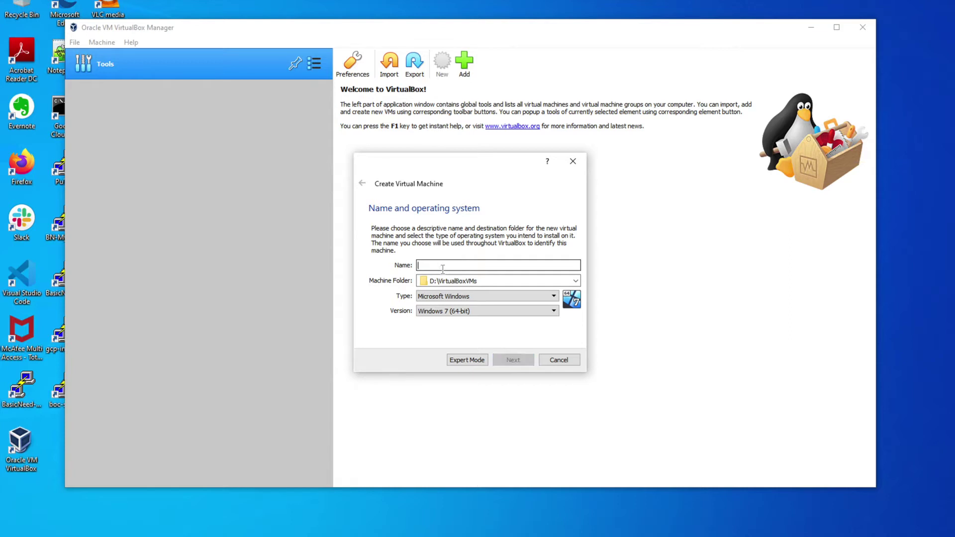
pyautogui.write('Kinux')
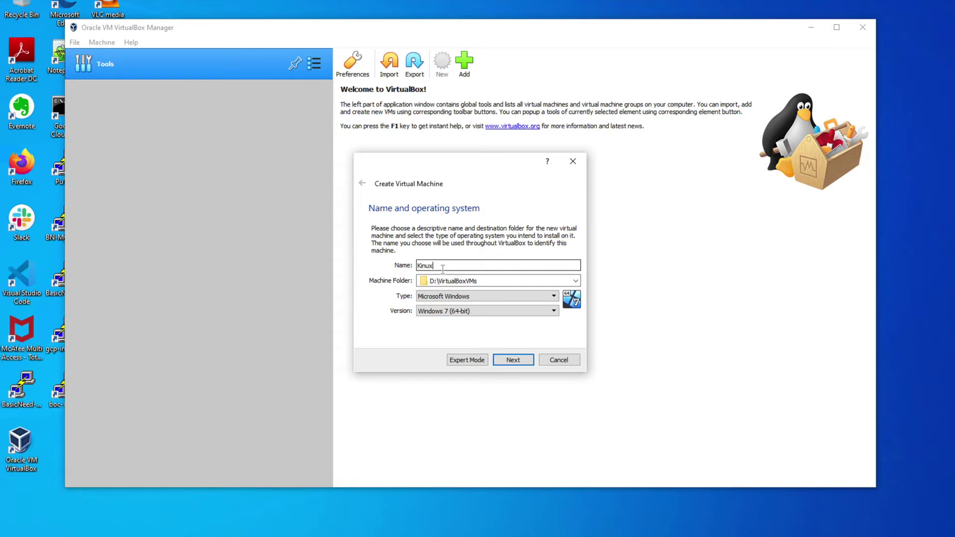
pyautogui.press('BackSpace')
pyautogui.press('BackSpace')
pyautogui.press('BackSpace')
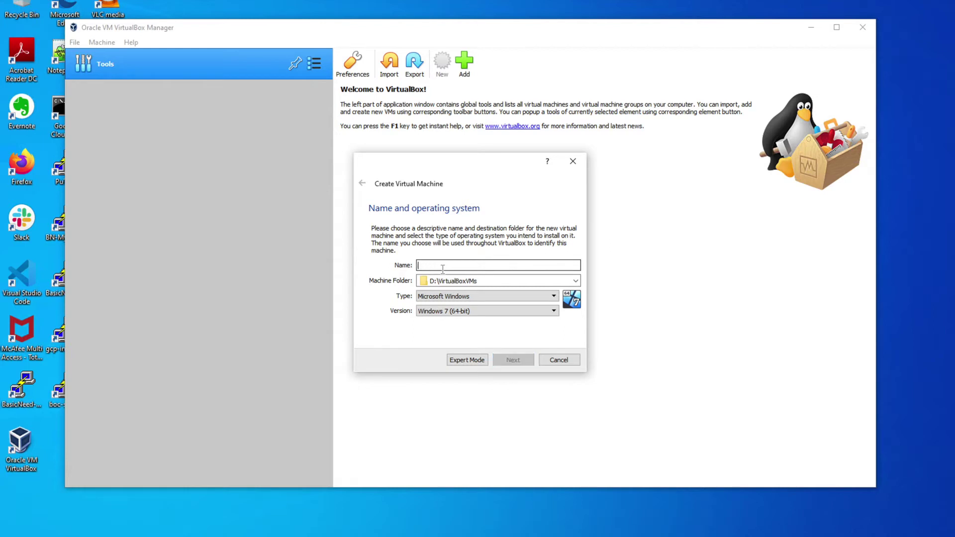
pyautogui.write('LinuxBas')
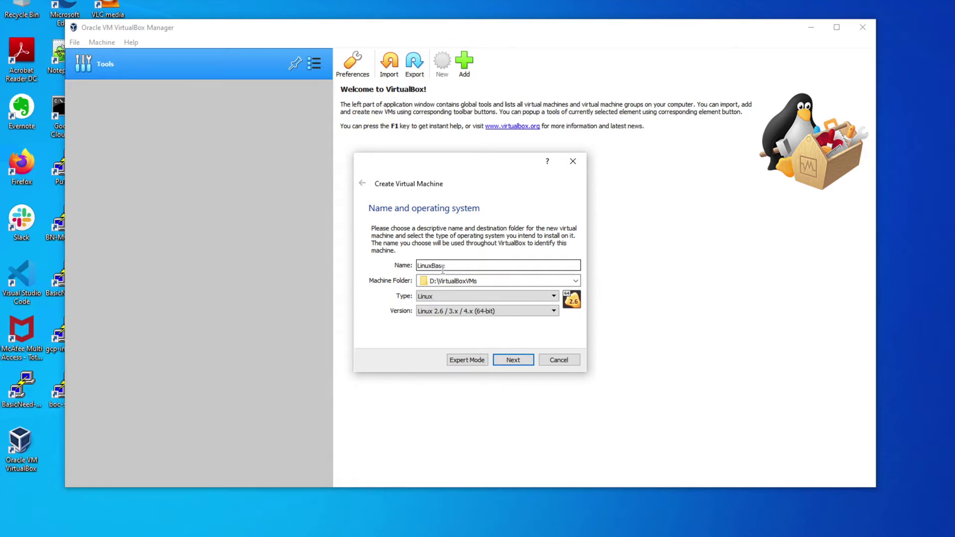
pyautogui.write('age')
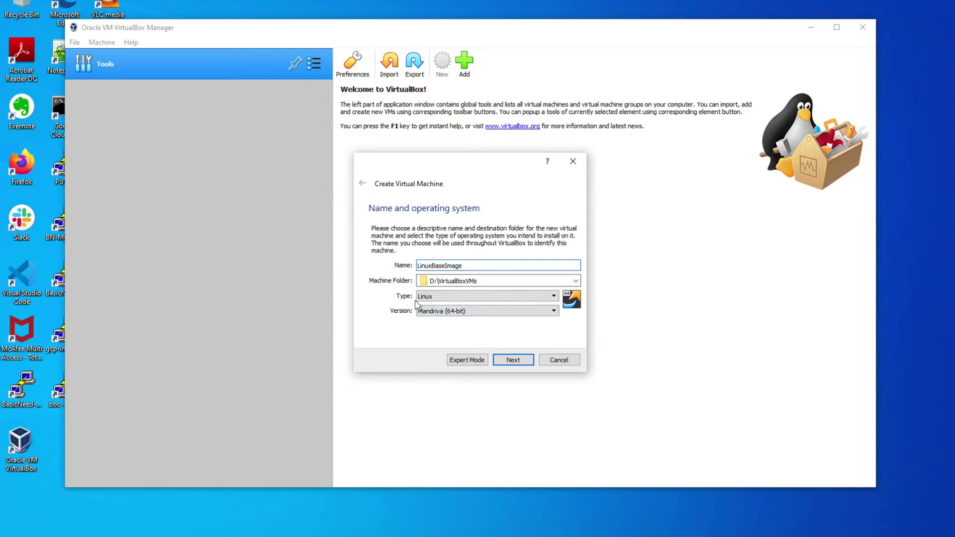
# Step: Set the version to Ubuntu (64-bit) and advance to the memory size page
pyautogui.click(454, 314)
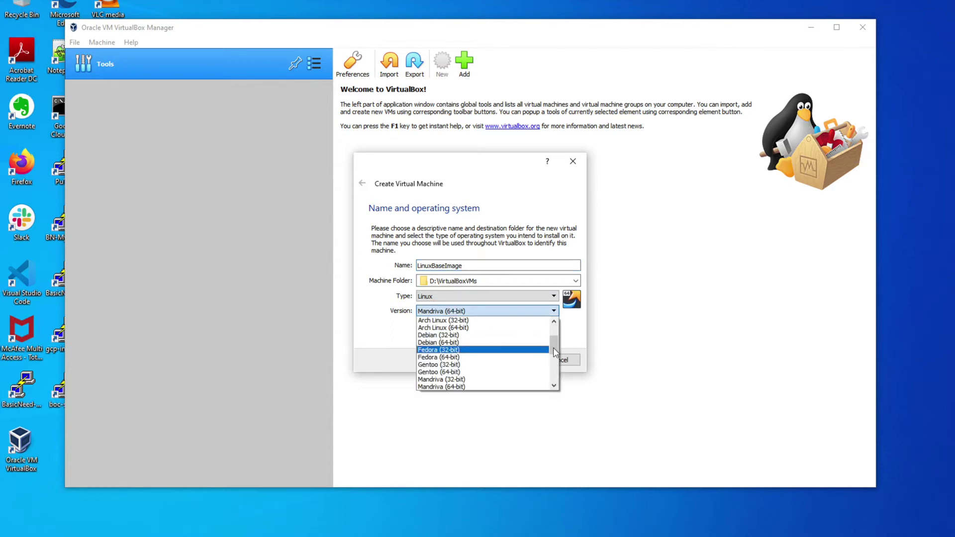
pyautogui.moveTo(556, 350); pyautogui.dragTo(560, 383)
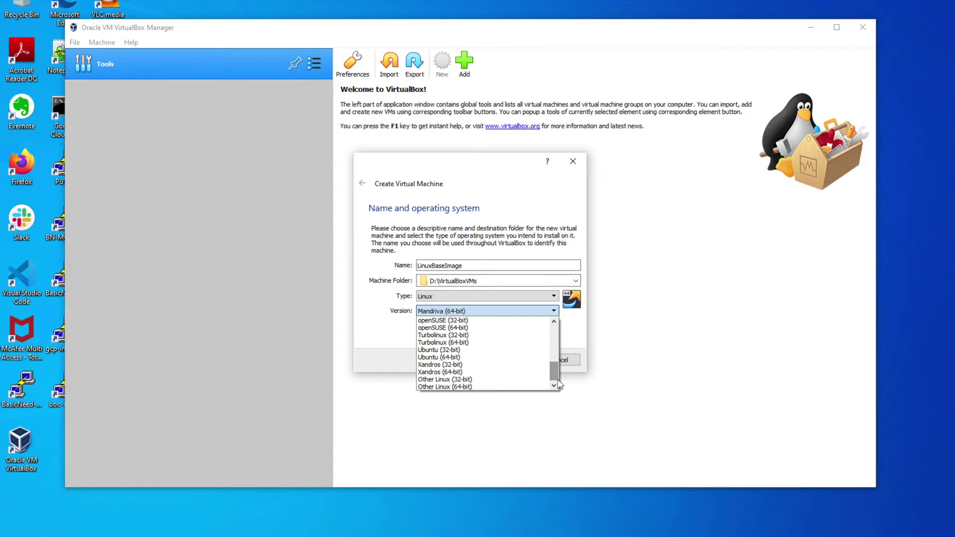
pyautogui.click(442, 359)
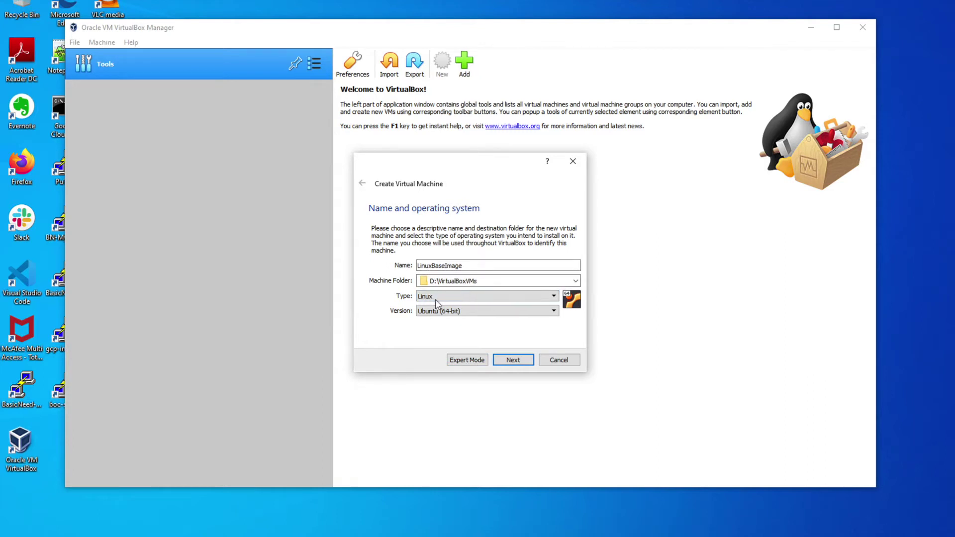
pyautogui.click(518, 365)
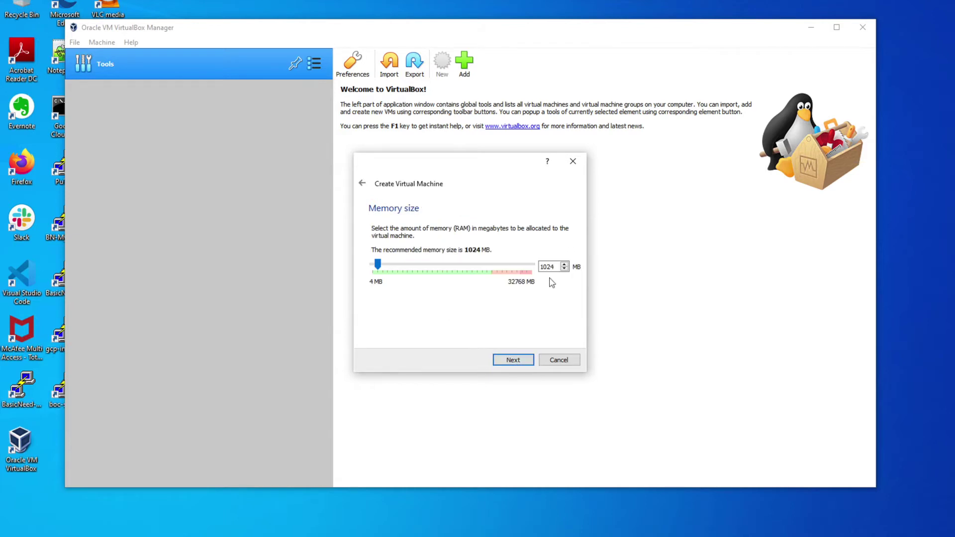
pyautogui.moveTo(555, 269); pyautogui.dragTo(537, 269)
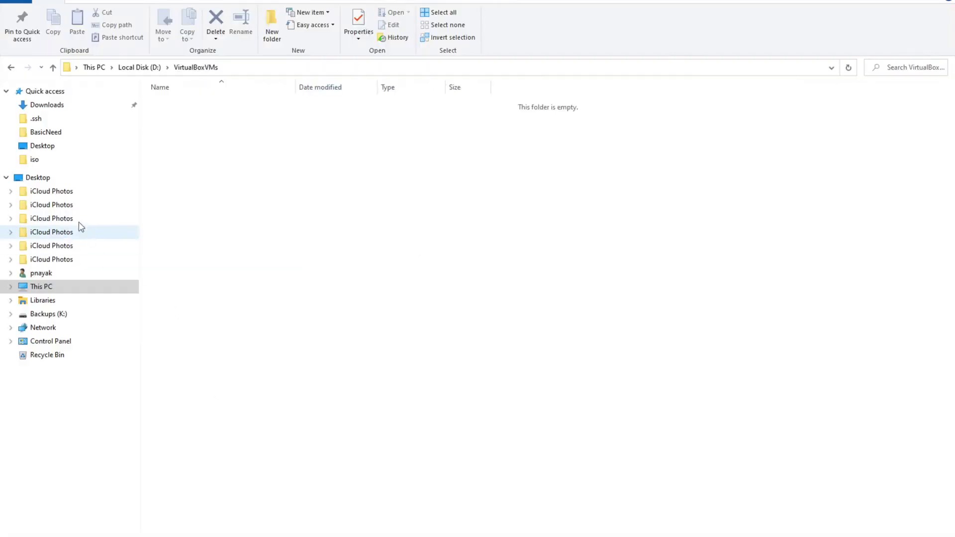
# Step: Open This PC's Properties to view the About page: 32.0 GB RAM, AMD FX-8350
pyautogui.rightClick(46, 278)
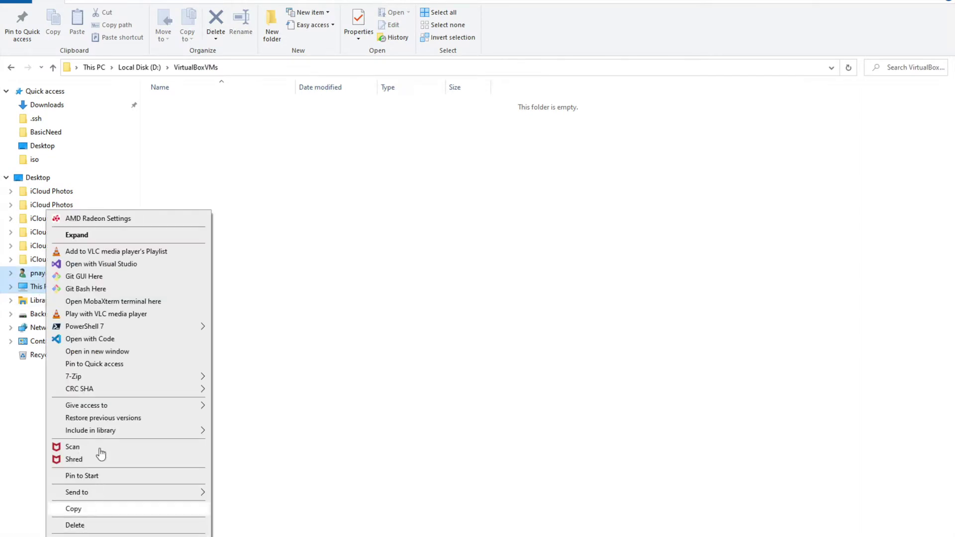
pyautogui.click(334, 317)
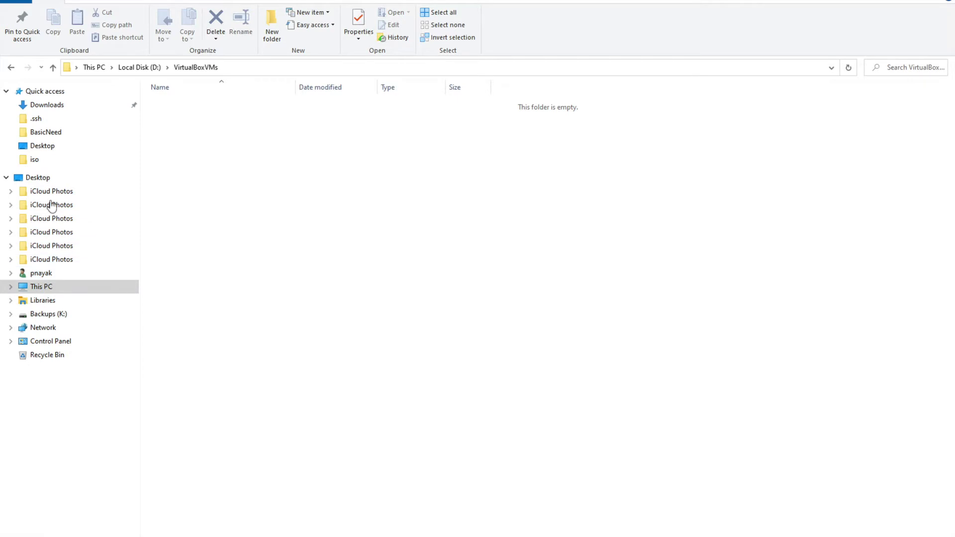
pyautogui.rightClick(42, 291)
pyautogui.click(79, 470)
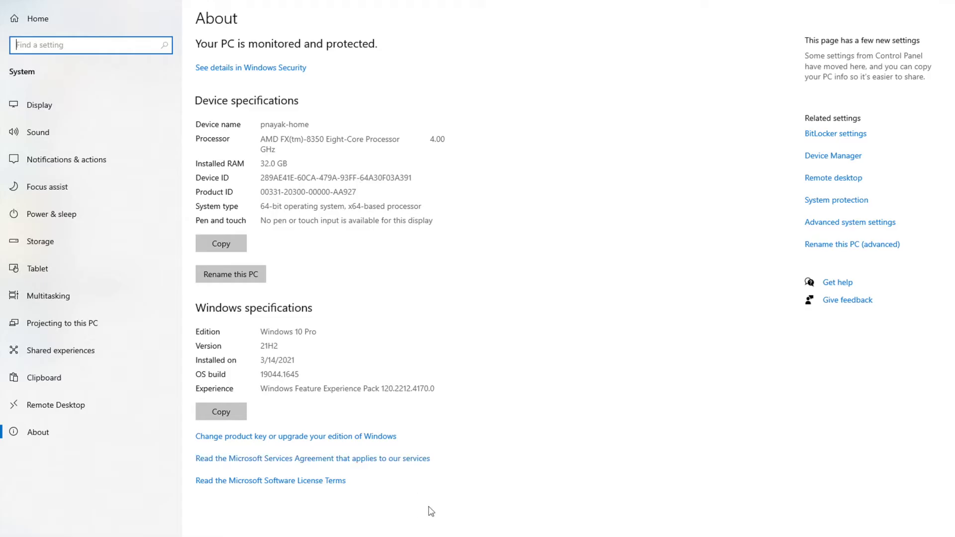
# Step: Restore the minimized Microsoft Remote Desktop window from the Dock and reconnect to the saved Windows PC
pyautogui.click(503, 515)
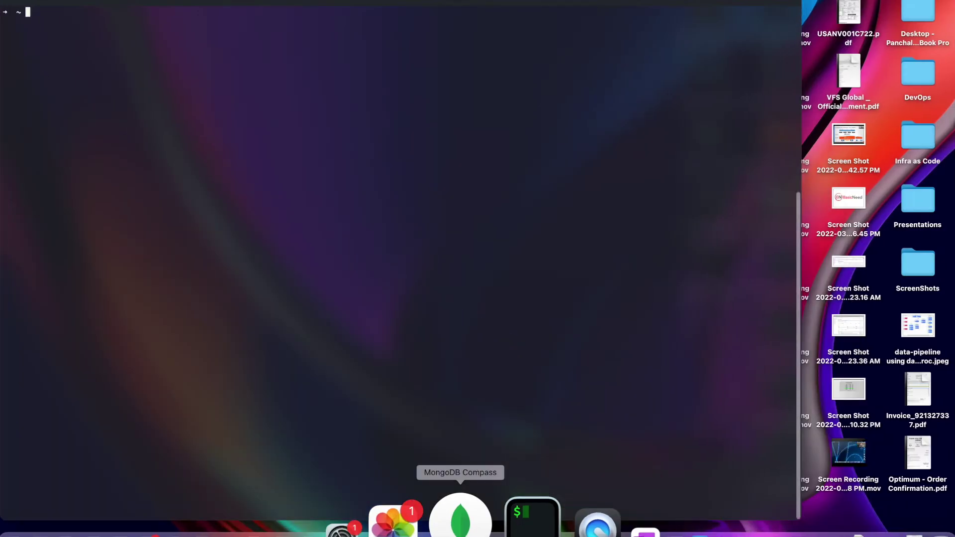
pyautogui.moveTo(785, 532)
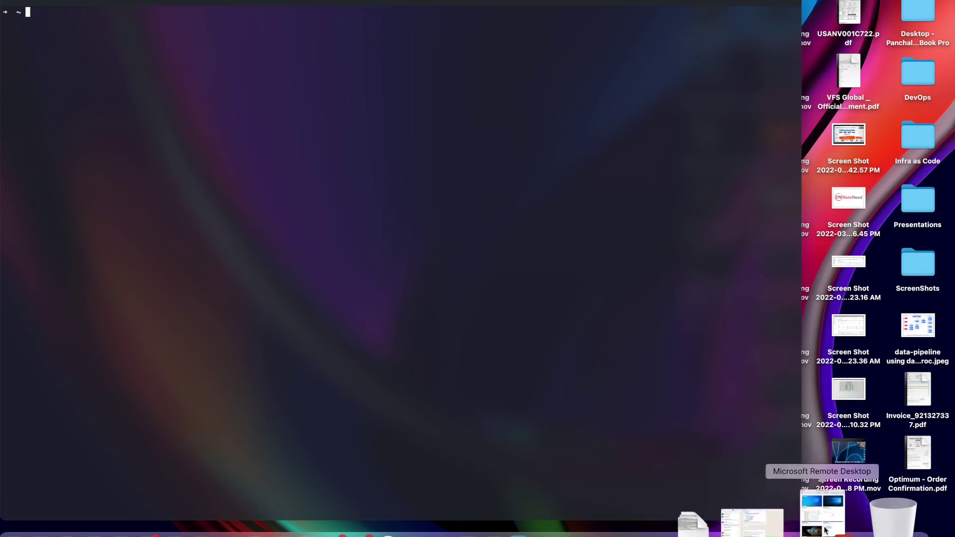
pyautogui.click(818, 523)
pyautogui.doubleClick(405, 77)
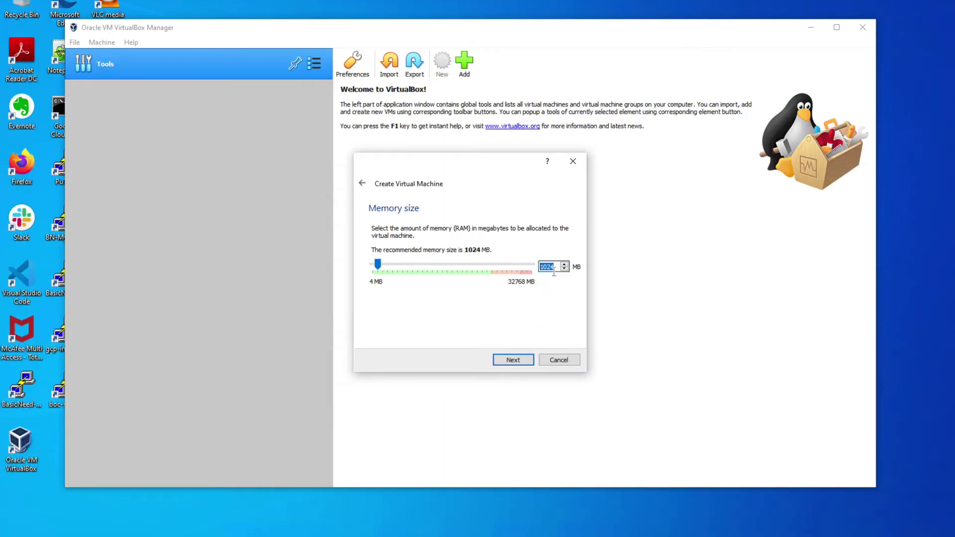
# Step: Set the new machine's memory to 4096 MB and continue to the Hard disk page
pyautogui.write('2048')
pyautogui.press('BackSpace')
pyautogui.press('BackSpace')
pyautogui.write('96')
pyautogui.click(516, 367)
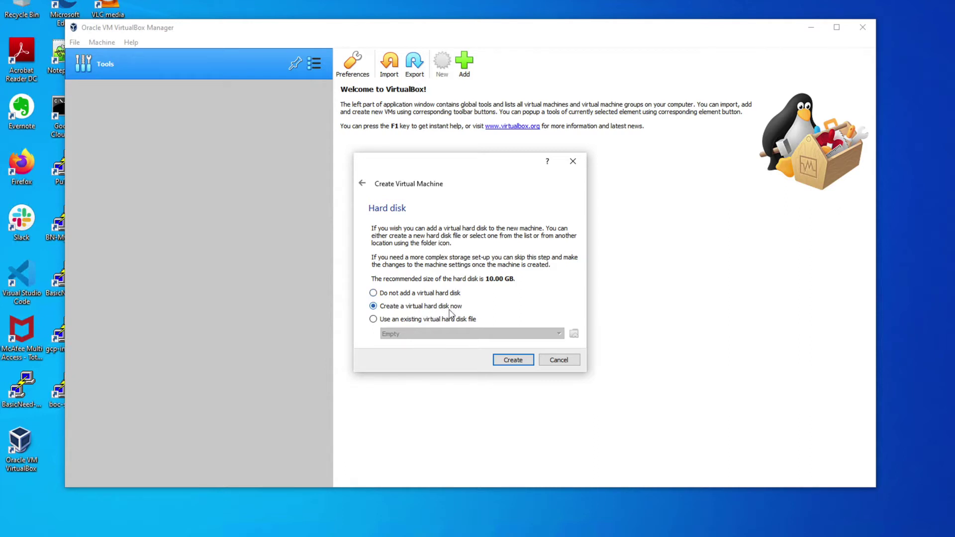
# Step: Choose to create a new virtual hard disk and keep VDI as its file type
pyautogui.click(515, 360)
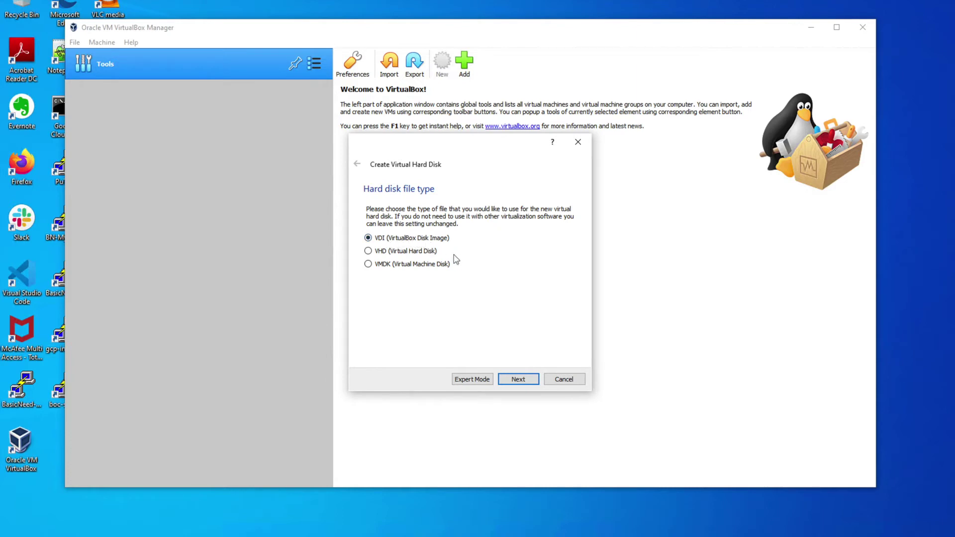
pyautogui.click(518, 379)
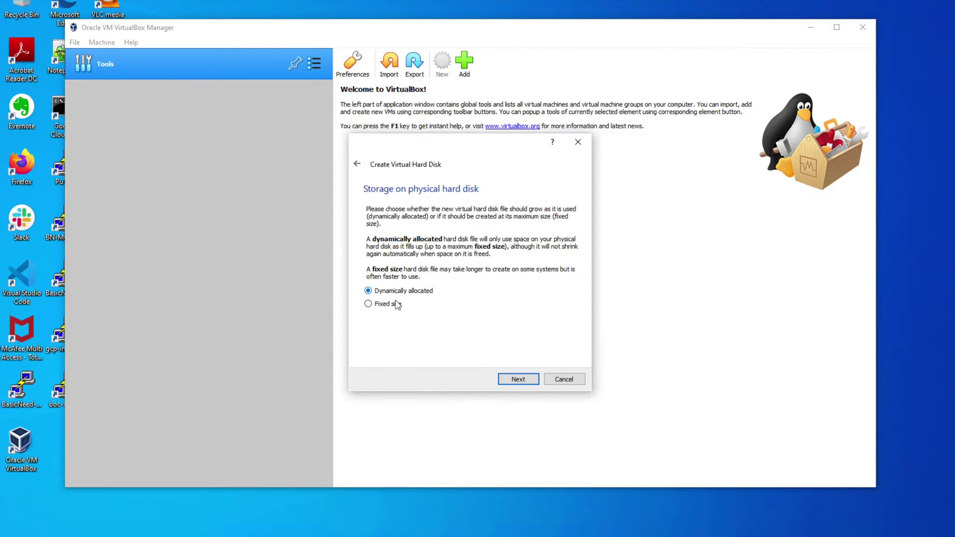
# Step: Keep dynamic allocation and fix the disk path to D:\VirtualBoxVMs\LinuxBaseImage\LinuxBaseImage.vdi
pyautogui.click(518, 380)
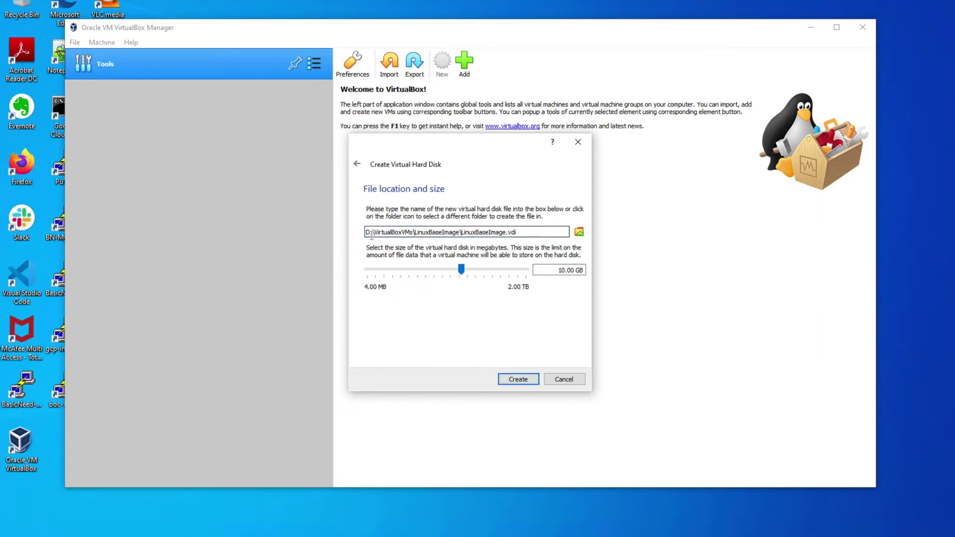
pyautogui.moveTo(366, 232); pyautogui.dragTo(518, 234)
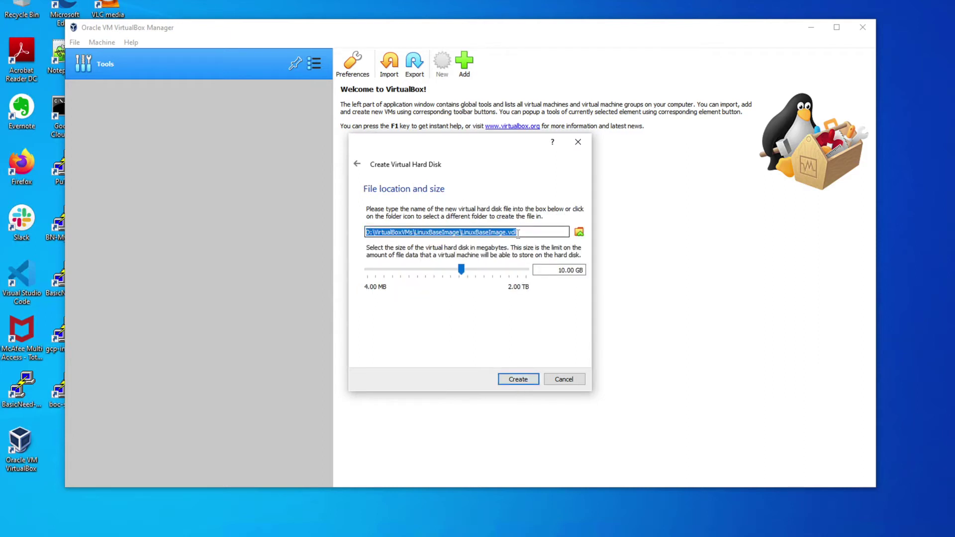
pyautogui.click(532, 234)
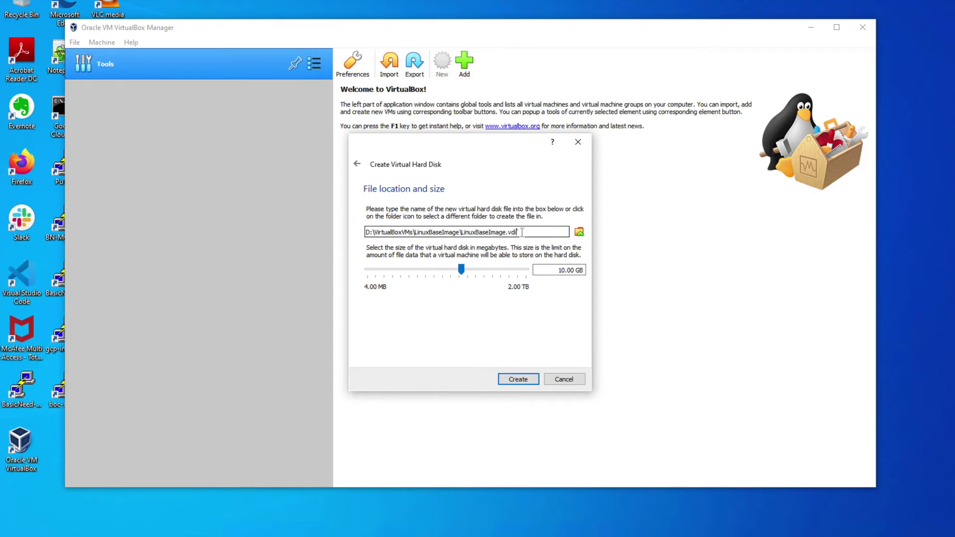
pyautogui.hotkey('shift', 'Left')
pyautogui.hotkey('shift', 'Left')
pyautogui.hotkey('shift', 'Left')
pyautogui.hotkey('shift', 'Left')
pyautogui.hotkey('shift', 'Left')
pyautogui.hotkey('shift', 'Left')
pyautogui.hotkey('shift', 'Left')
pyautogui.hotkey('shift', 'Left')
pyautogui.hotkey('shift', 'Left')
pyautogui.hotkey('shift', 'Left')
pyautogui.hotkey('shift', 'Left')
pyautogui.hotkey('shift', 'Left')
pyautogui.hotkey('shift', 'Left')
pyautogui.hotkey('shift', 'Left')
pyautogui.hotkey('shift', 'Left')
pyautogui.hotkey('shift', 'Left')
pyautogui.hotkey('shift', 'Left')
pyautogui.hotkey('shift', 'Left')
pyautogui.hotkey('shift', 'Left')
pyautogui.click(510, 231)
pyautogui.click(411, 233)
pyautogui.write('s')
pyautogui.moveTo(462, 232); pyautogui.dragTo(526, 228)
pyautogui.click(530, 232)
# Step: Change the virtual disk size from 10.00 GB to 64.00 GB
pyautogui.click(564, 271)
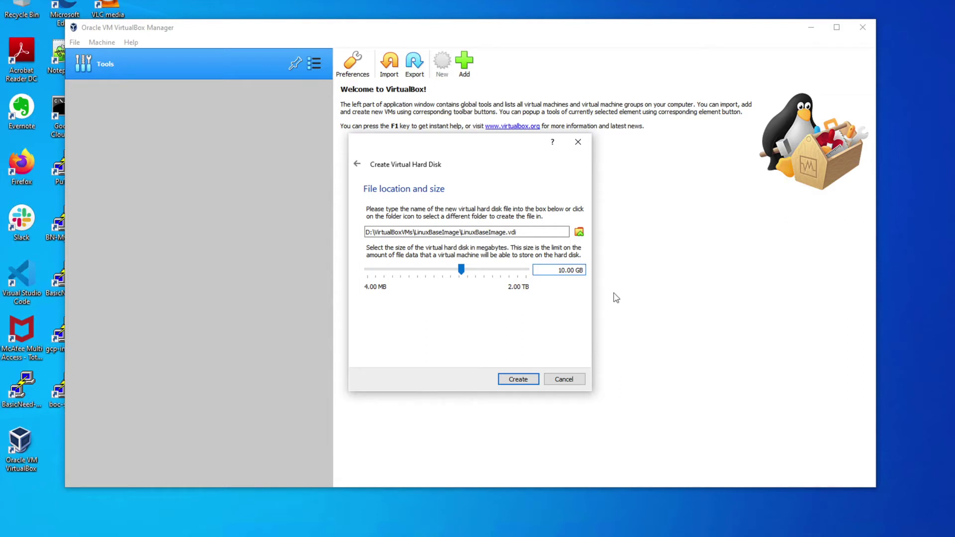
pyautogui.press('Delete')
pyautogui.press('BackSpace')
pyautogui.write('64')
pyautogui.click(561, 273)
# Step: Finish creating the 64.00 GB disk and open LinuxBaseImage's settings window
pyautogui.click(515, 382)
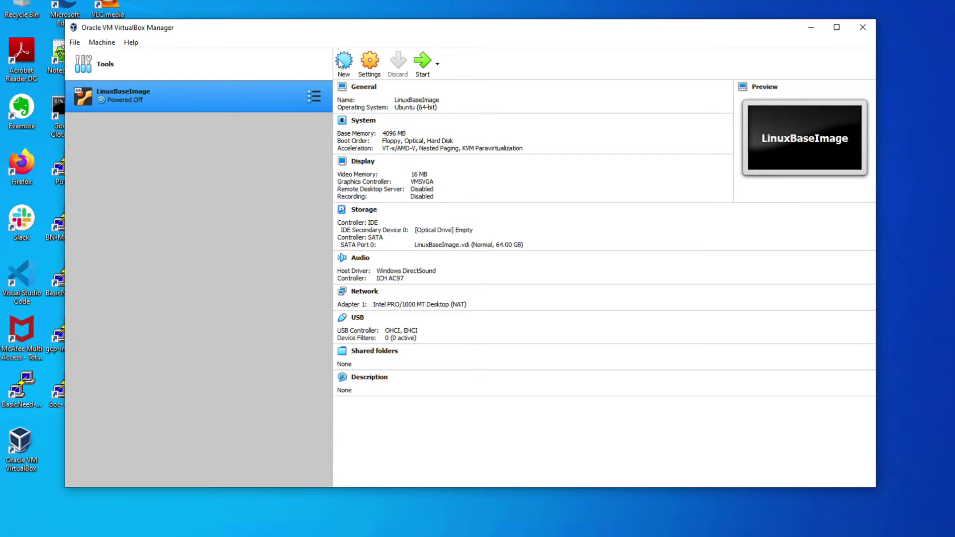
pyautogui.moveTo(322, 30); pyautogui.dragTo(348, 49)
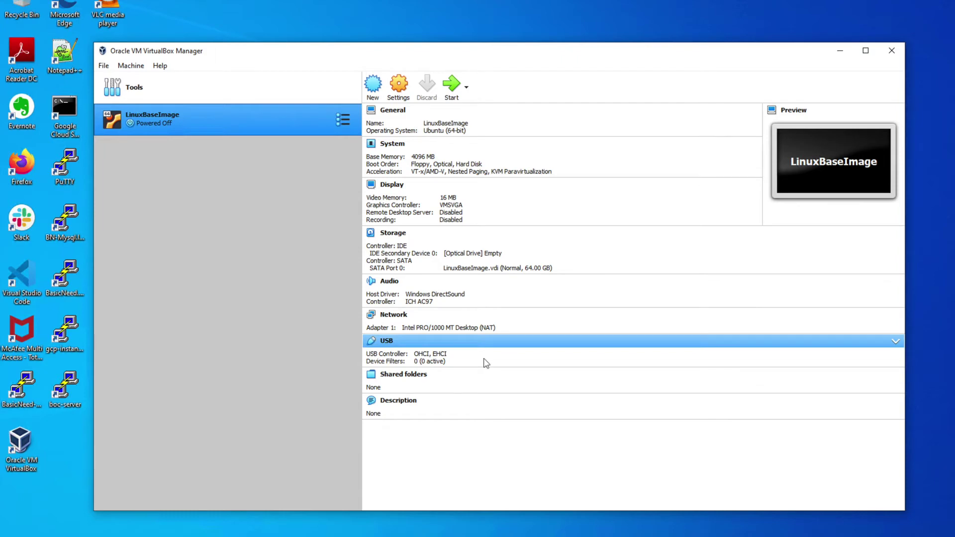
pyautogui.click(402, 89)
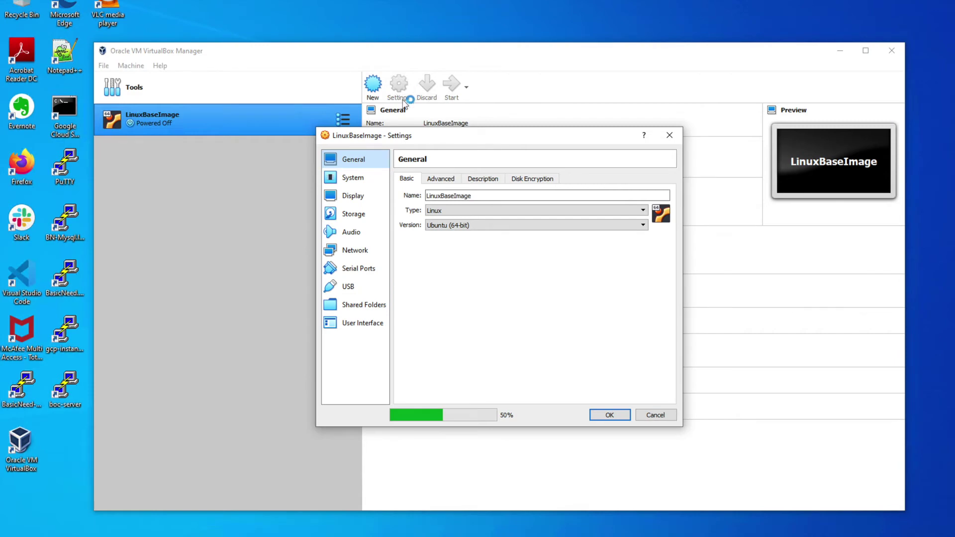
# Step: Set LinuxBaseImage to 2 processors under System > Processor and apply with OK
pyautogui.click(361, 178)
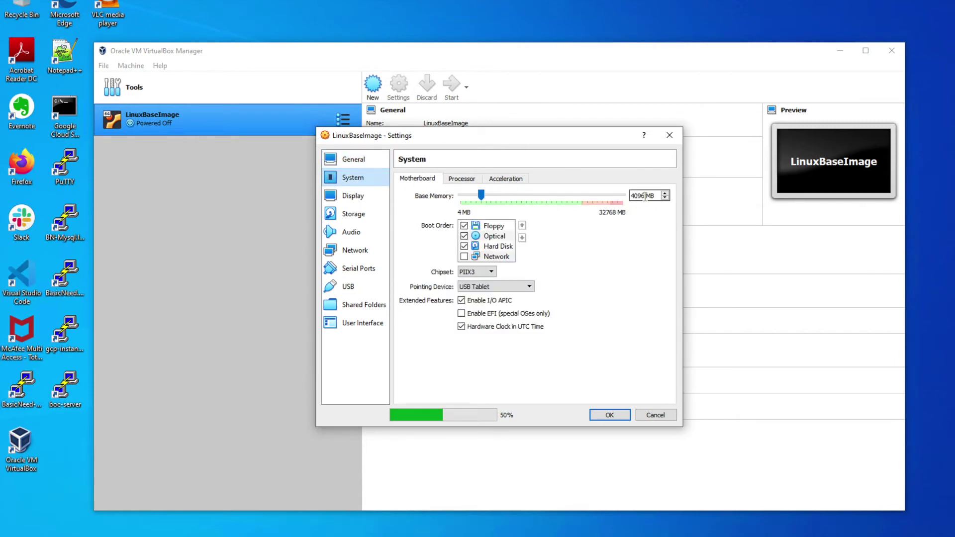
pyautogui.click(461, 179)
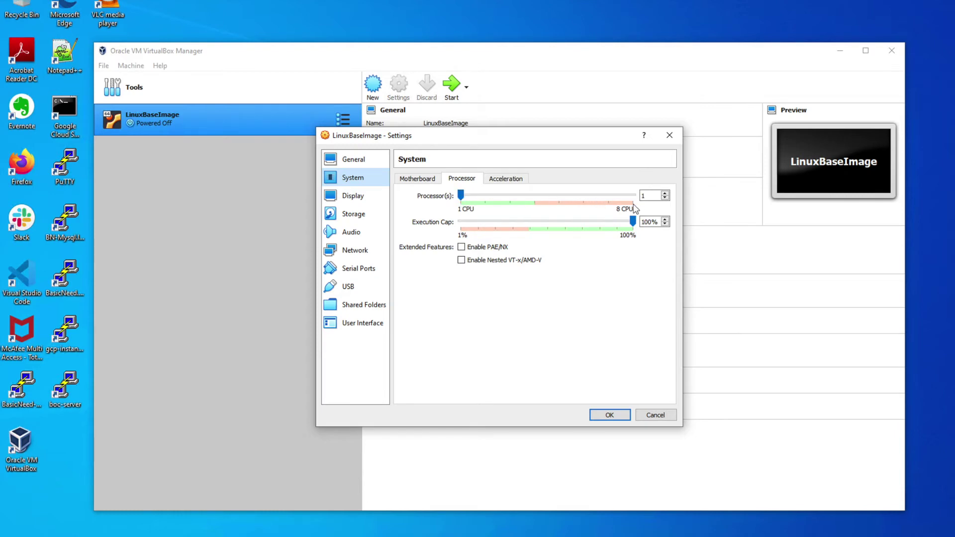
pyautogui.click(666, 193)
pyautogui.click(600, 197)
pyautogui.click(665, 198)
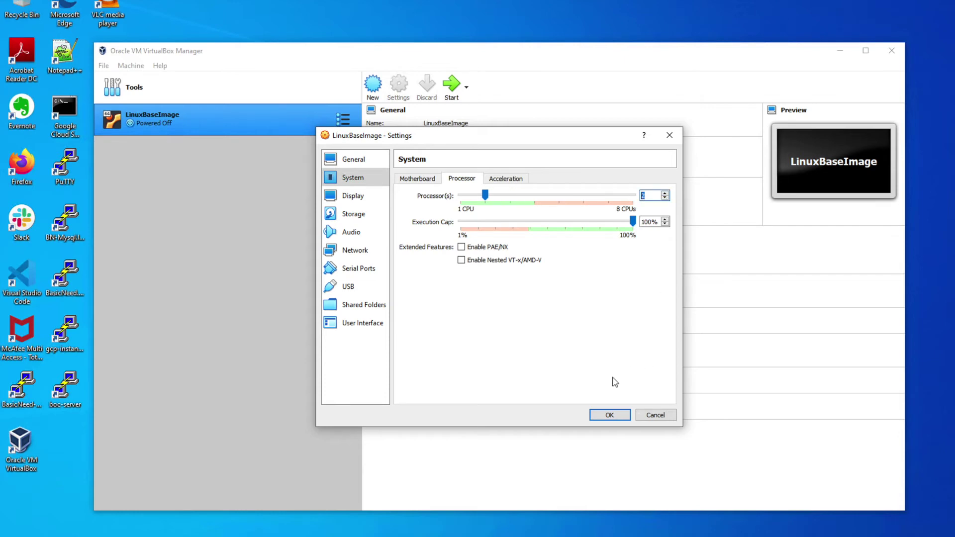
pyautogui.click(611, 416)
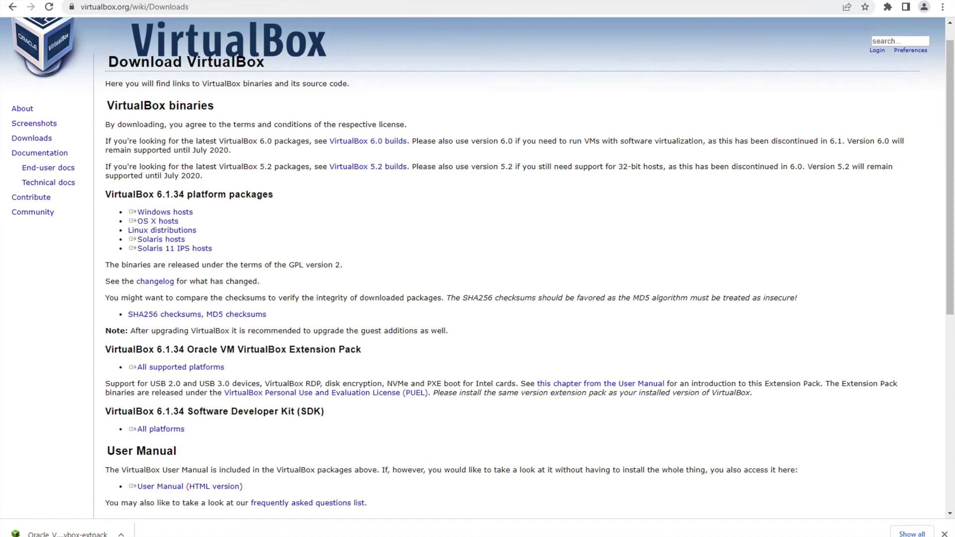
# Step: Load ubuntu.com in a new tab and reach Get Ubuntu Server through the Download menu
pyautogui.hotkey('ctrl', 't')
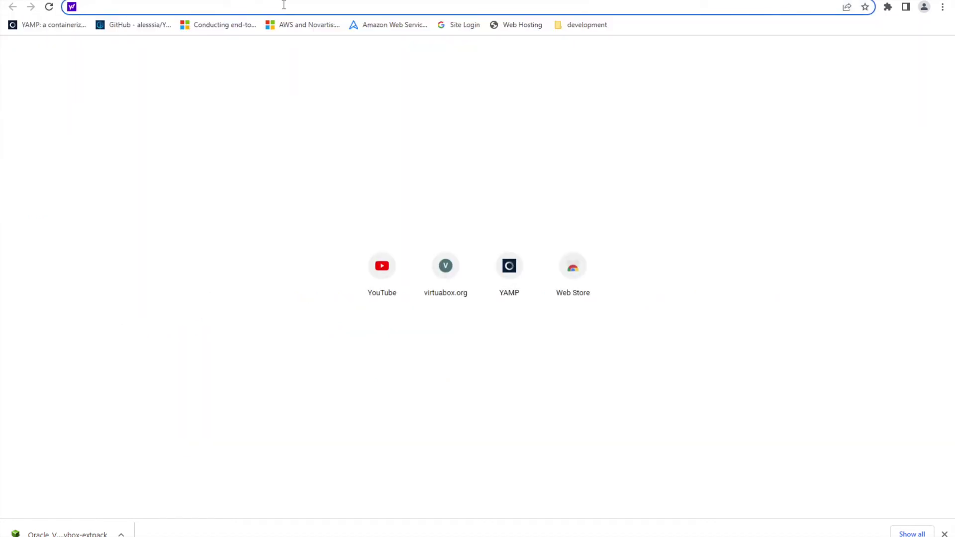
pyautogui.write('ubuntu.com')
pyautogui.press('Return')
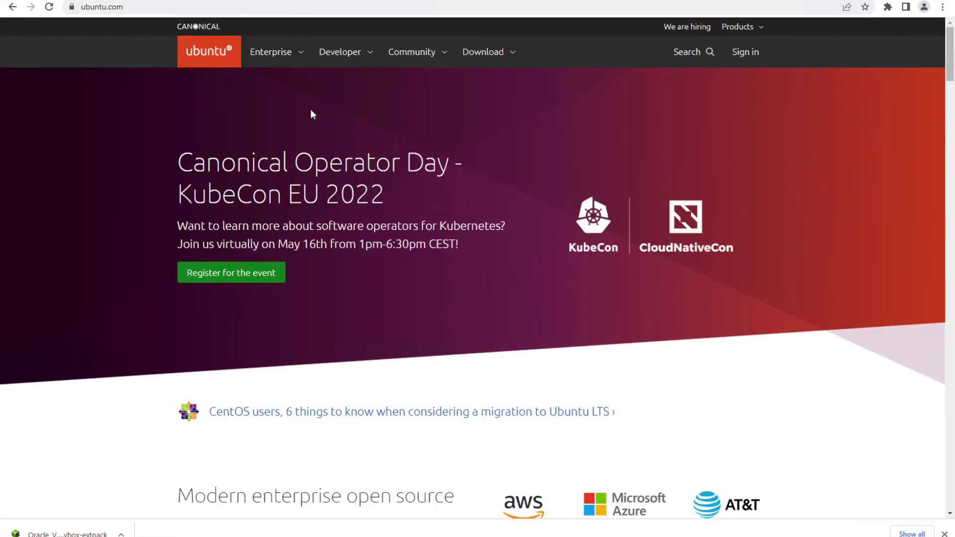
pyautogui.click(300, 59)
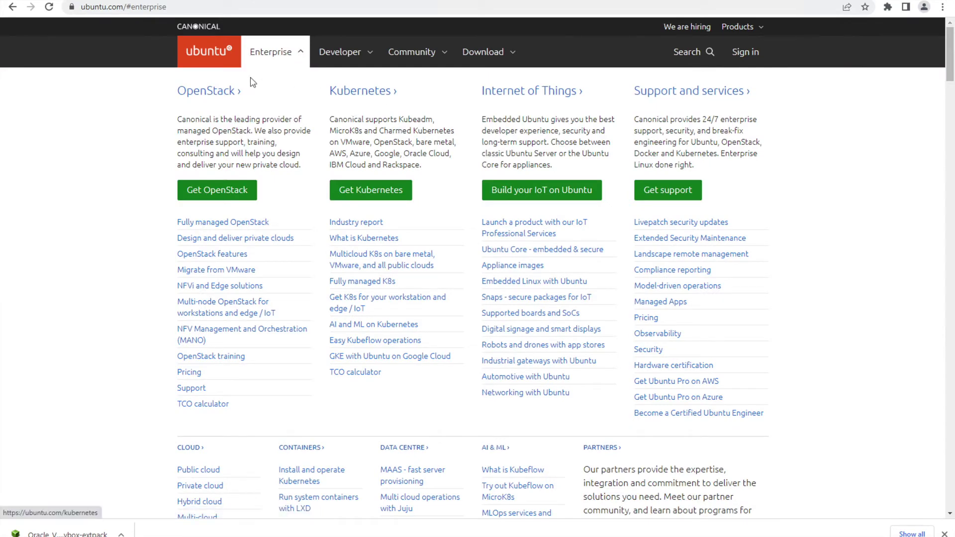
pyautogui.click(225, 59)
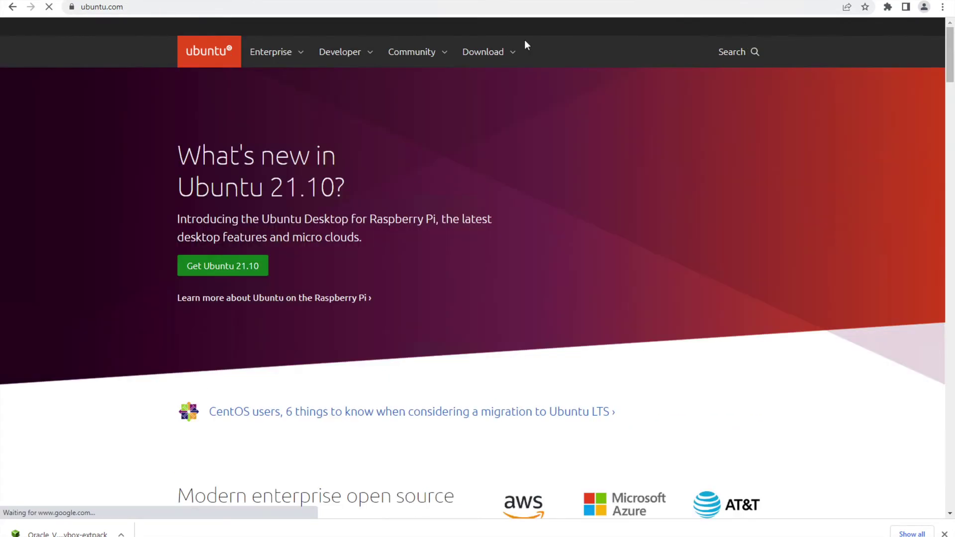
pyautogui.click(511, 56)
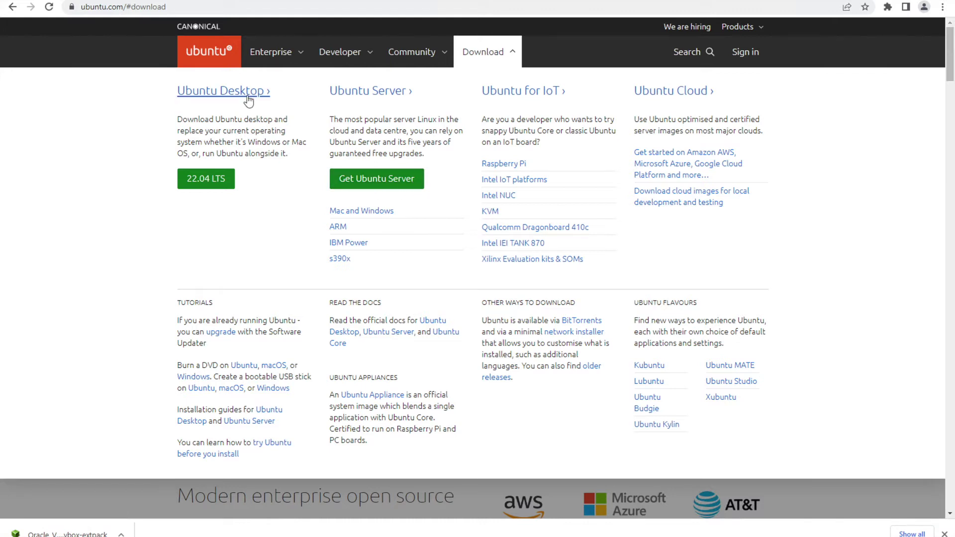
pyautogui.click(377, 185)
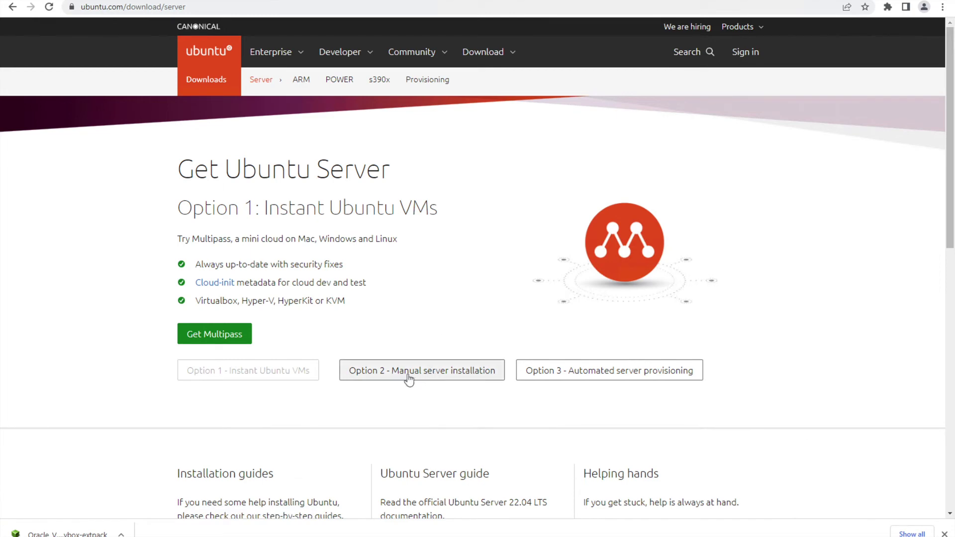
# Step: Show Option 2: Manual server installation, dismiss the downloads bar, and scroll to the downloads
pyautogui.click(436, 379)
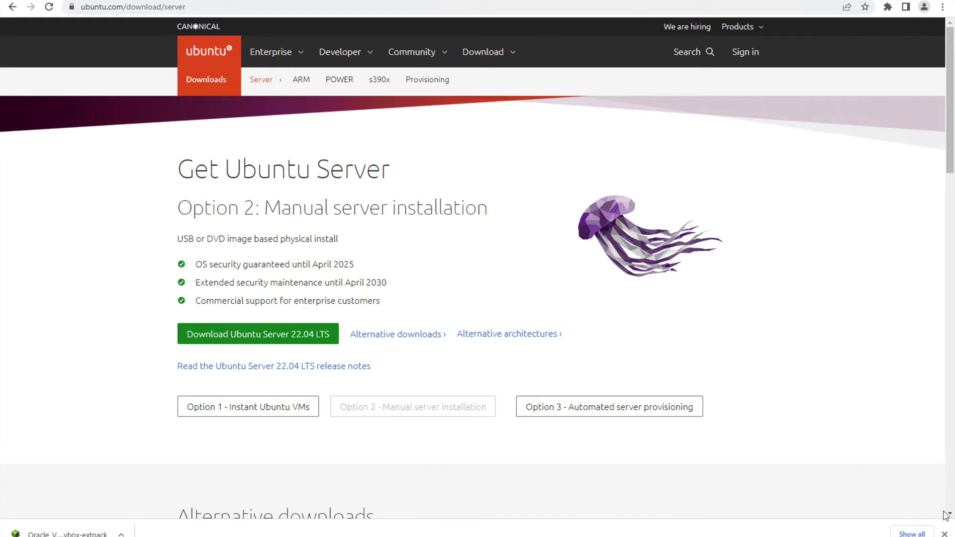
pyautogui.click(945, 534)
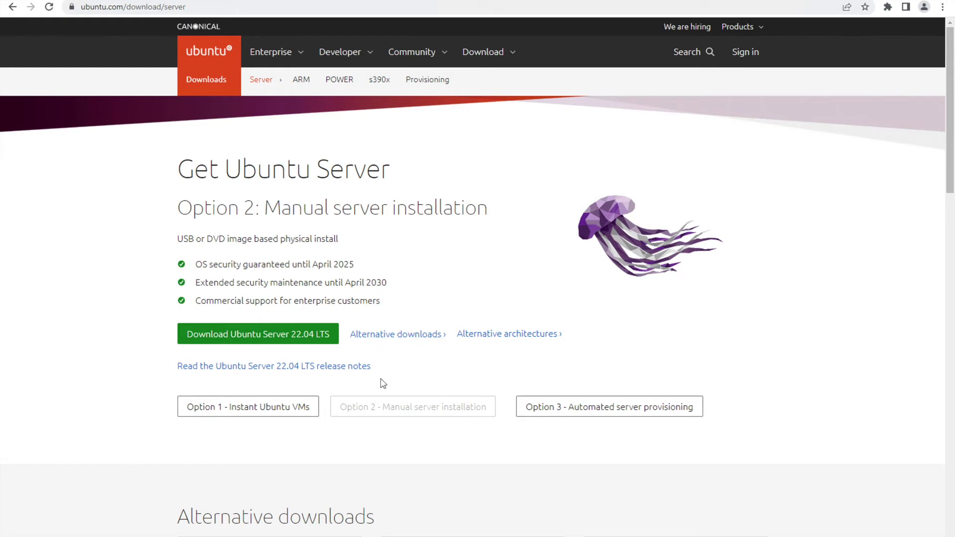
pyautogui.scroll(-1, 431, 382)
pyautogui.scroll(-2, 431, 383)
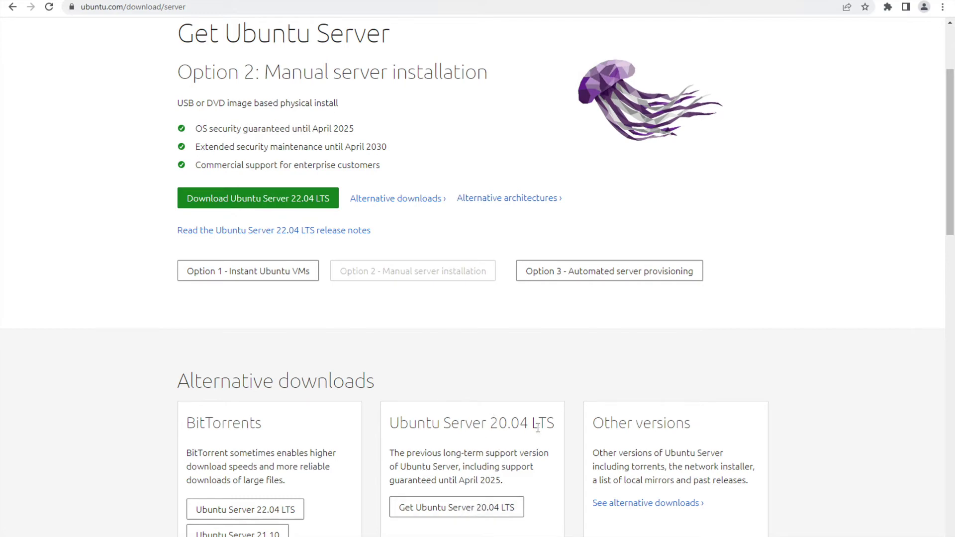
pyautogui.scroll(-1, 537, 427)
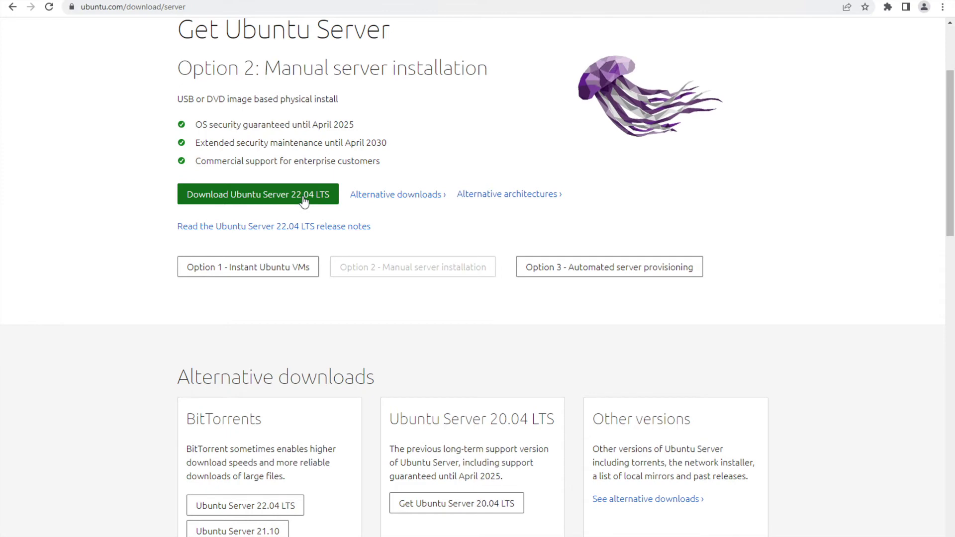
pyautogui.scroll(-1, 494, 420)
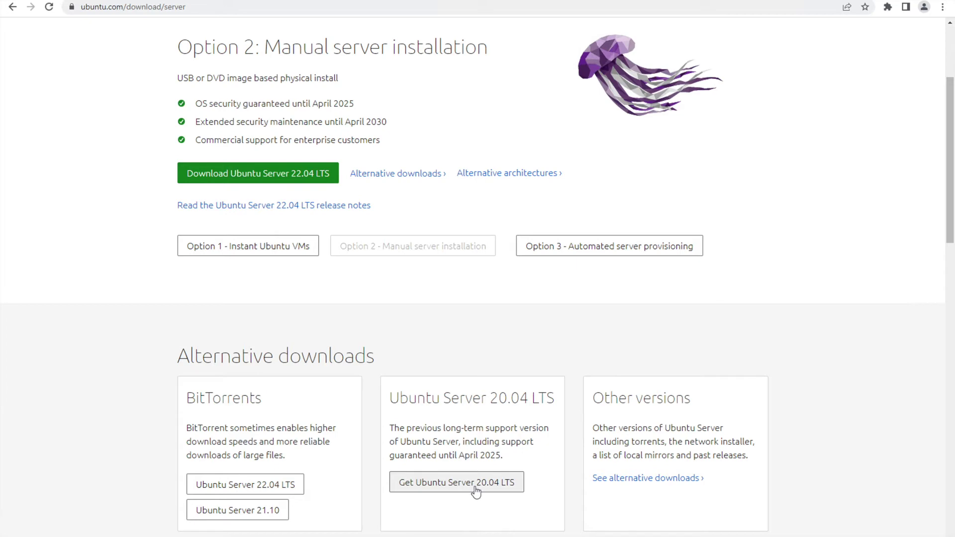
# Step: Download the Ubuntu Server 22.04 LTS ISO, saving it to E:\iso\Linux
pyautogui.click(327, 180)
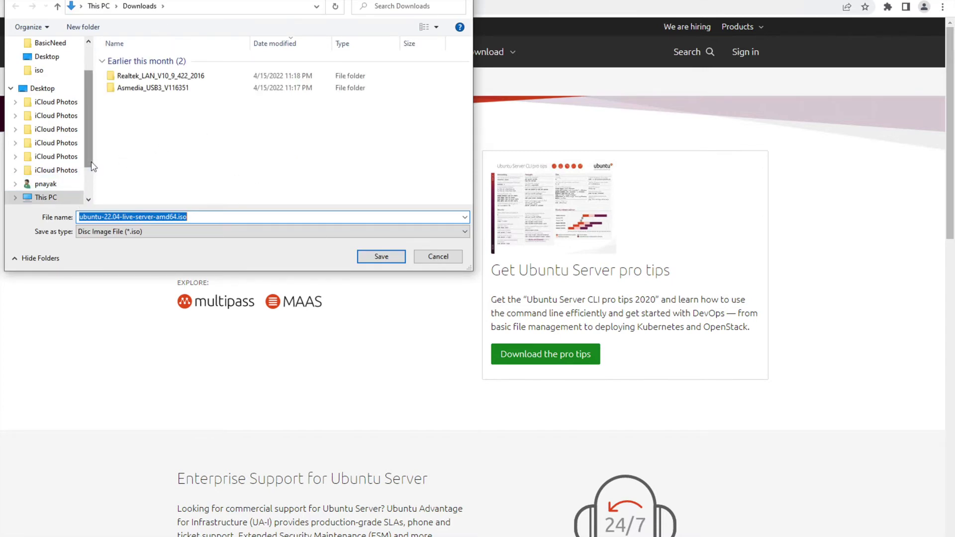
pyautogui.moveTo(91, 170); pyautogui.dragTo(87, 198)
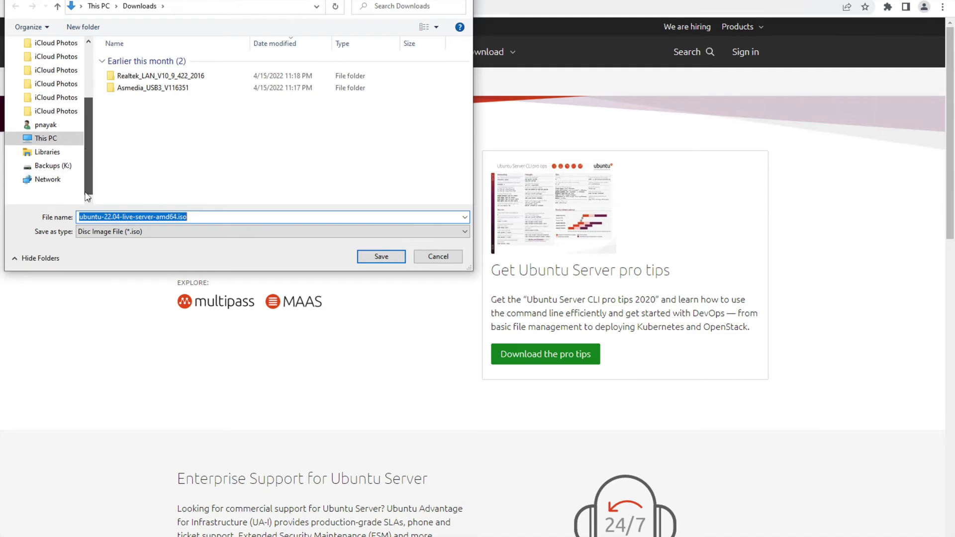
pyautogui.click(20, 138)
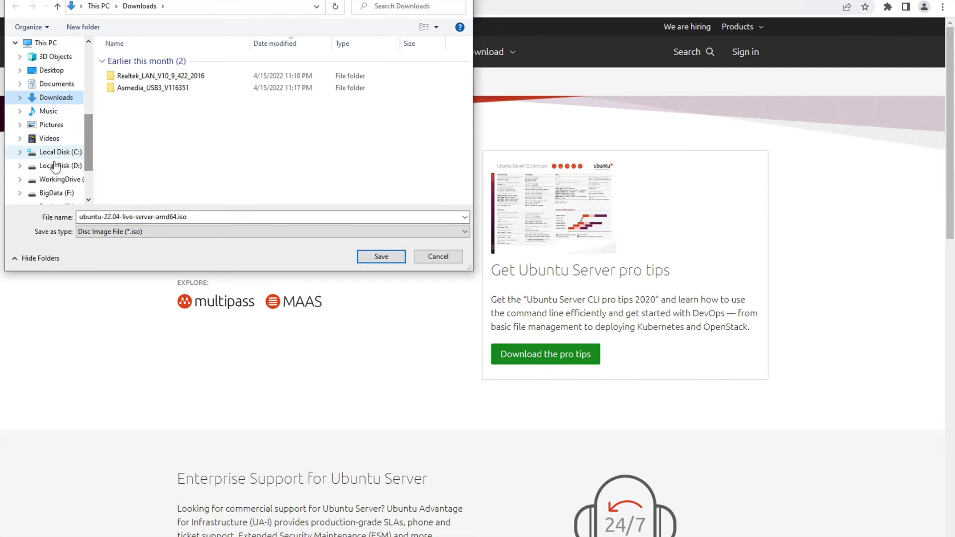
pyautogui.click(56, 166)
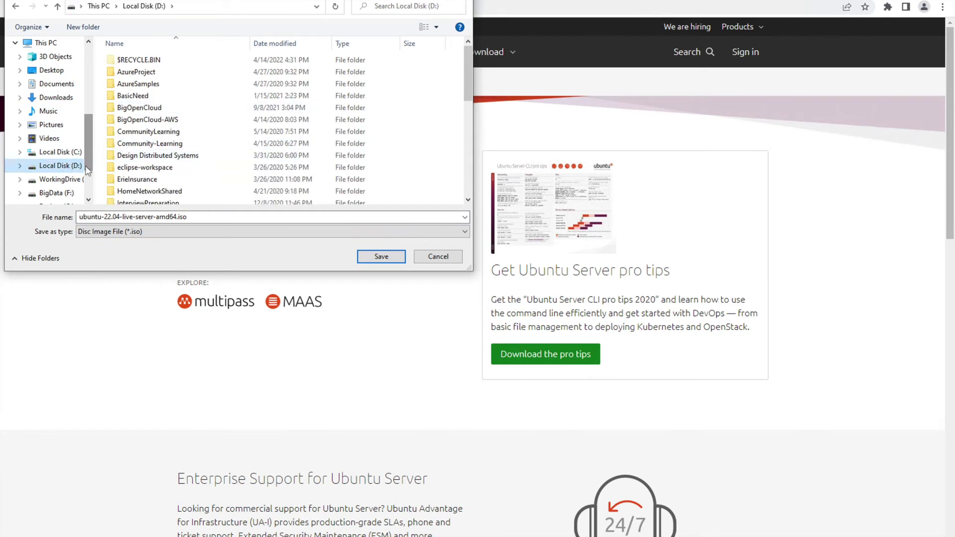
pyautogui.click(58, 179)
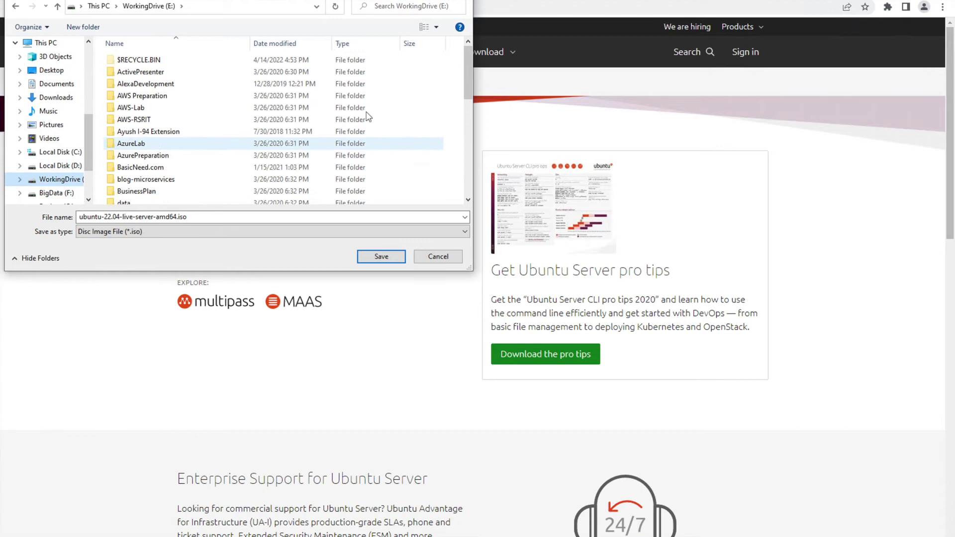
pyautogui.moveTo(468, 79); pyautogui.dragTo(463, 112)
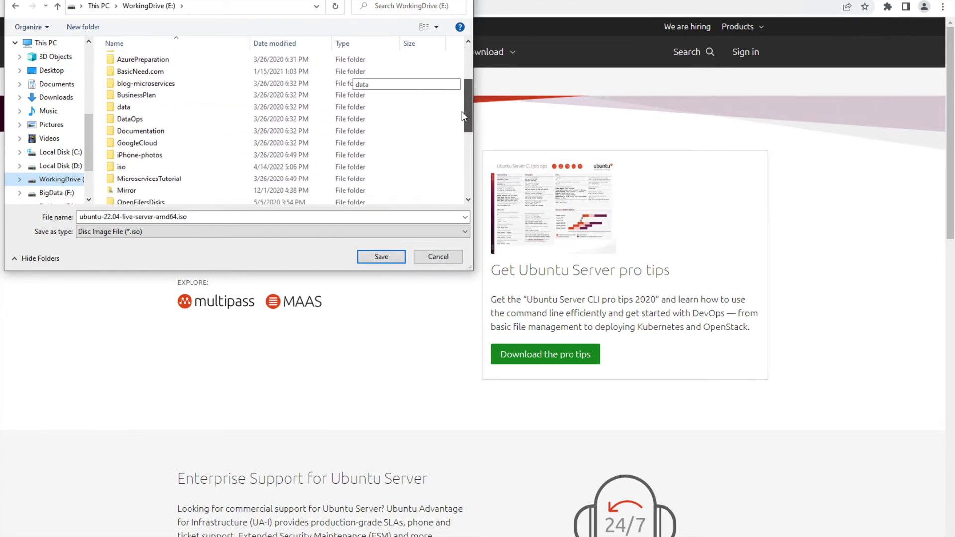
pyautogui.doubleClick(128, 168)
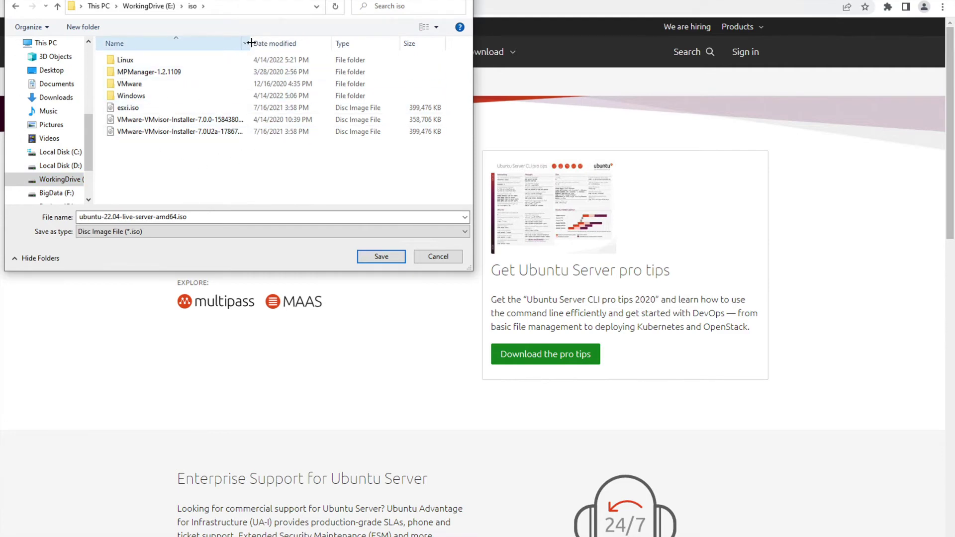
pyautogui.doubleClick(186, 60)
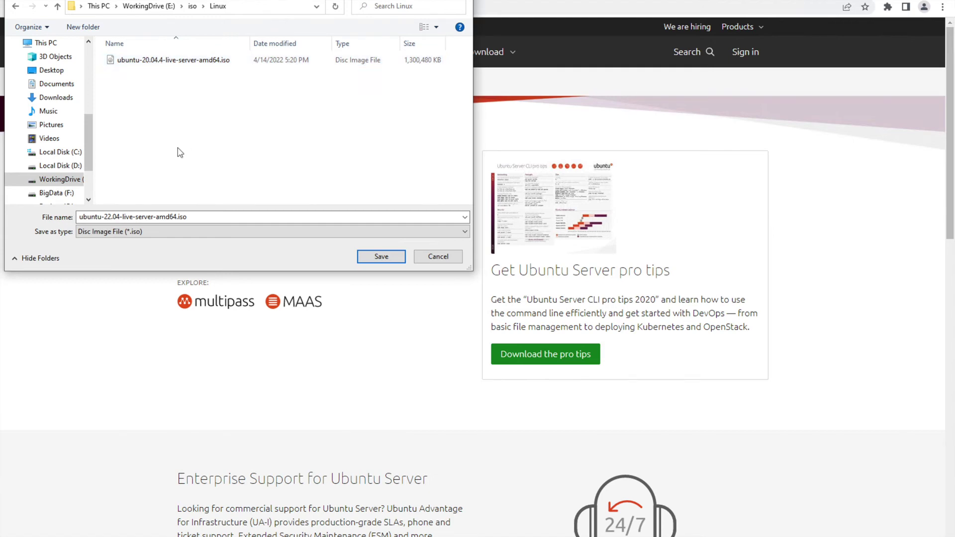
pyautogui.click(381, 256)
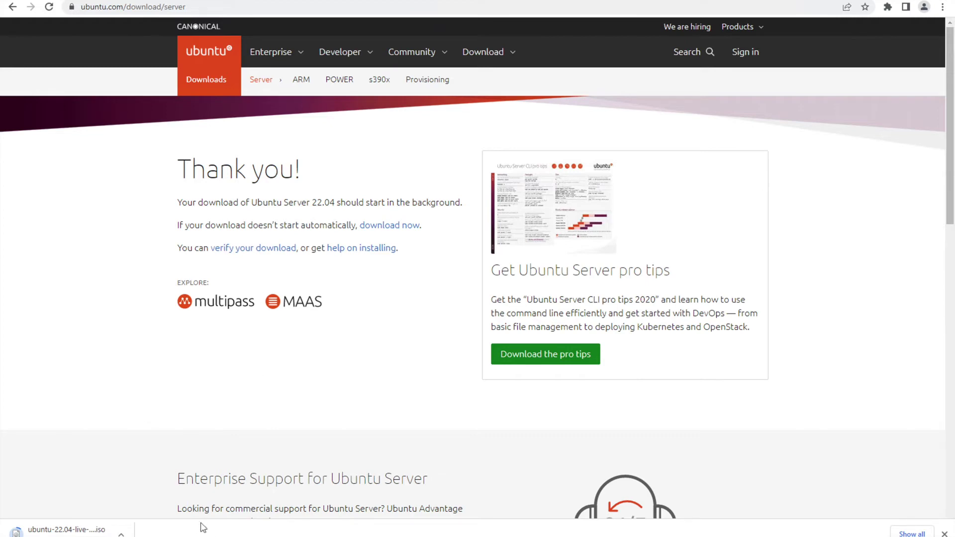
# Step: Reveal the downloaded ISO in its folder, close Explorer, and switch to VirtualBox Manager with Alt+Tab
pyautogui.click(121, 532)
pyautogui.click(154, 496)
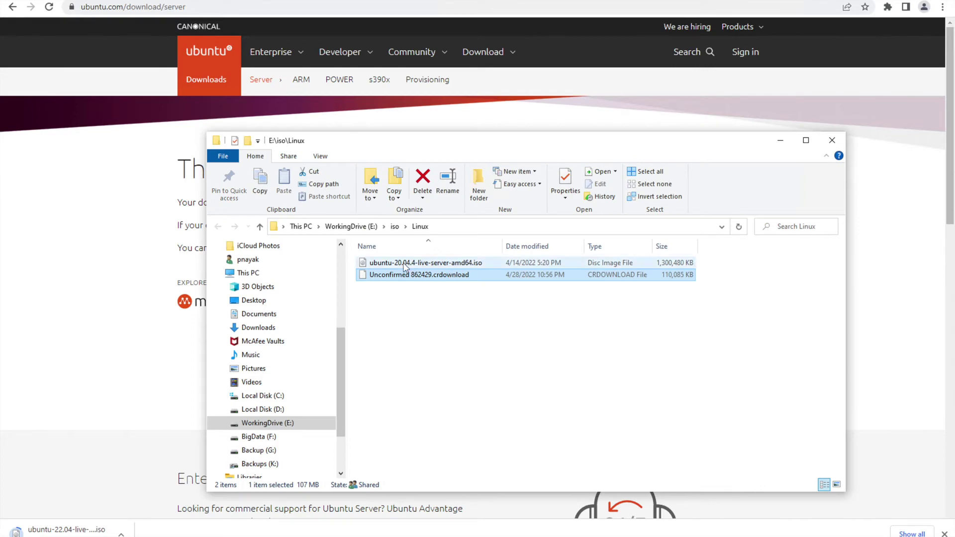
pyautogui.click(404, 265)
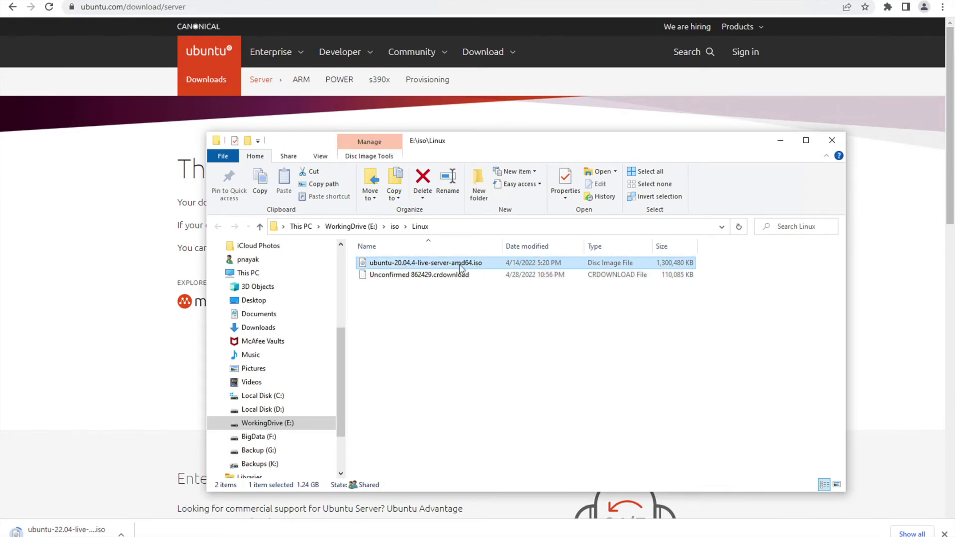
pyautogui.click(833, 146)
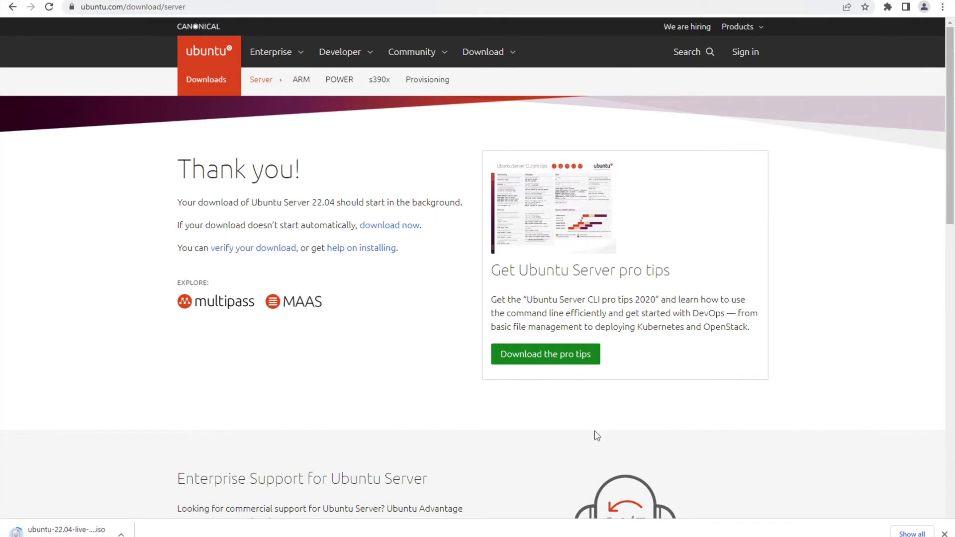
pyautogui.hotkey('alt', 'Tab')
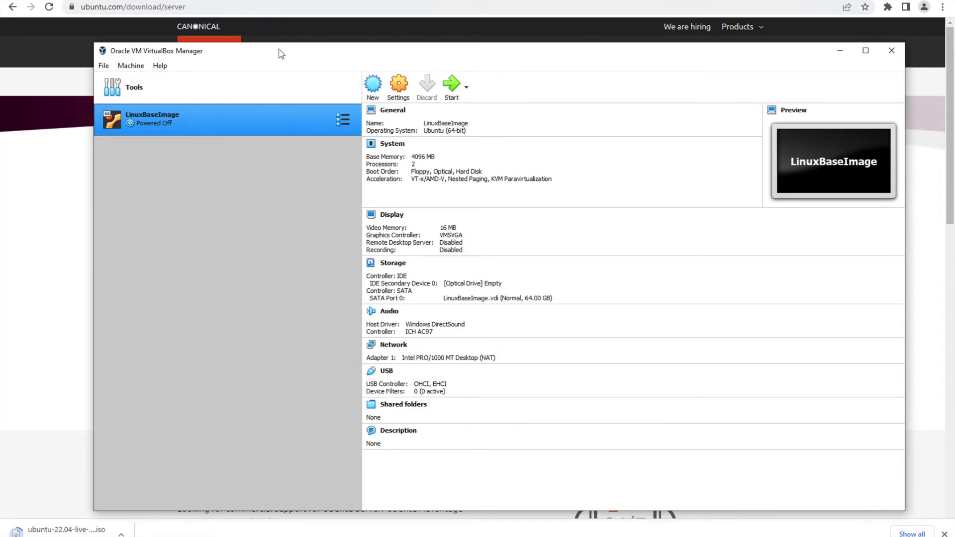
# Step: Insert ubuntu-20.04.4-live-server-amd64.iso into LinuxBaseImage's empty optical drive via Storage settings
pyautogui.moveTo(282, 55); pyautogui.dragTo(272, 44)
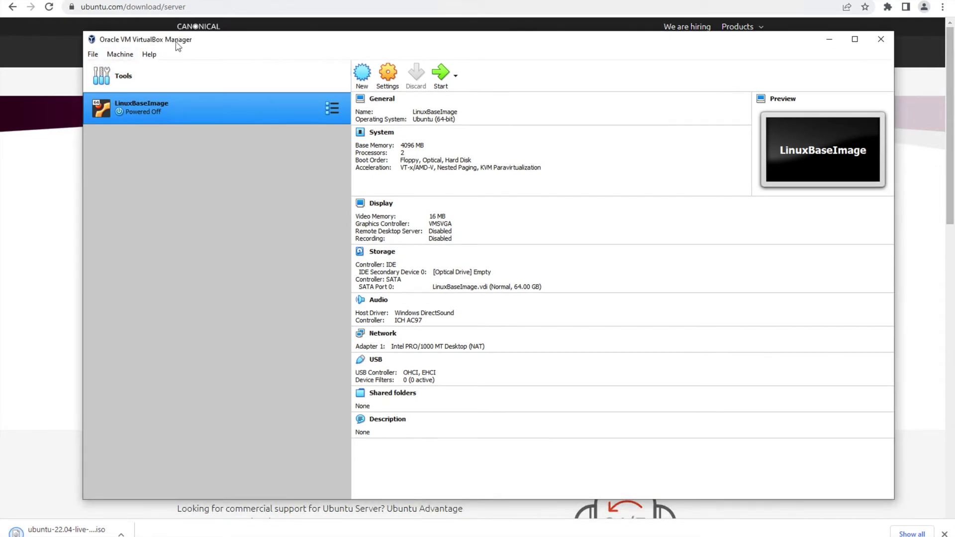
pyautogui.click(389, 78)
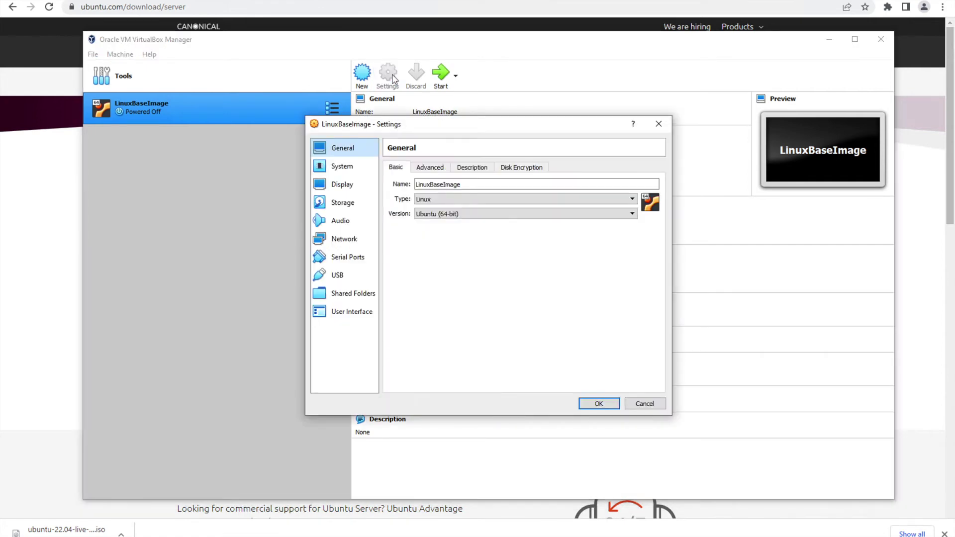
pyautogui.click(344, 203)
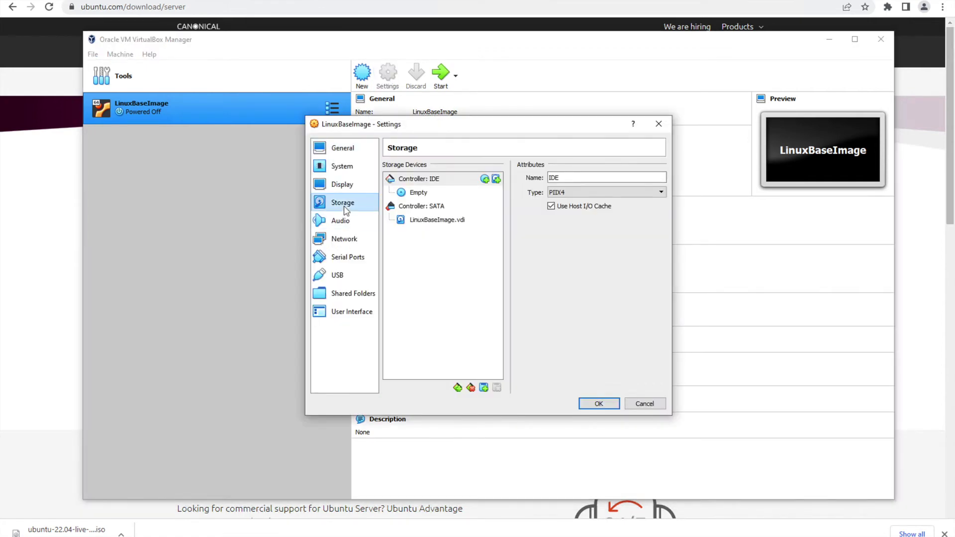
pyautogui.click(424, 197)
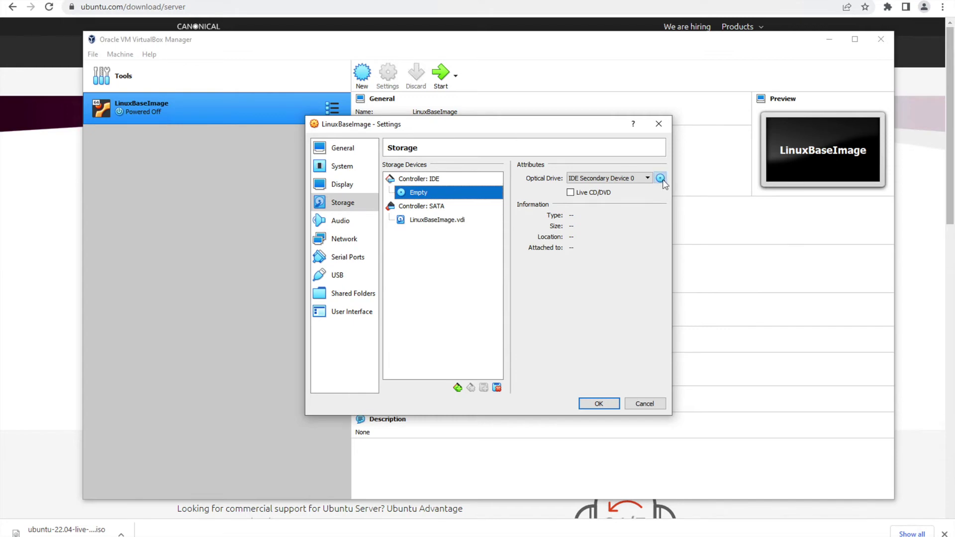
pyautogui.click(661, 180)
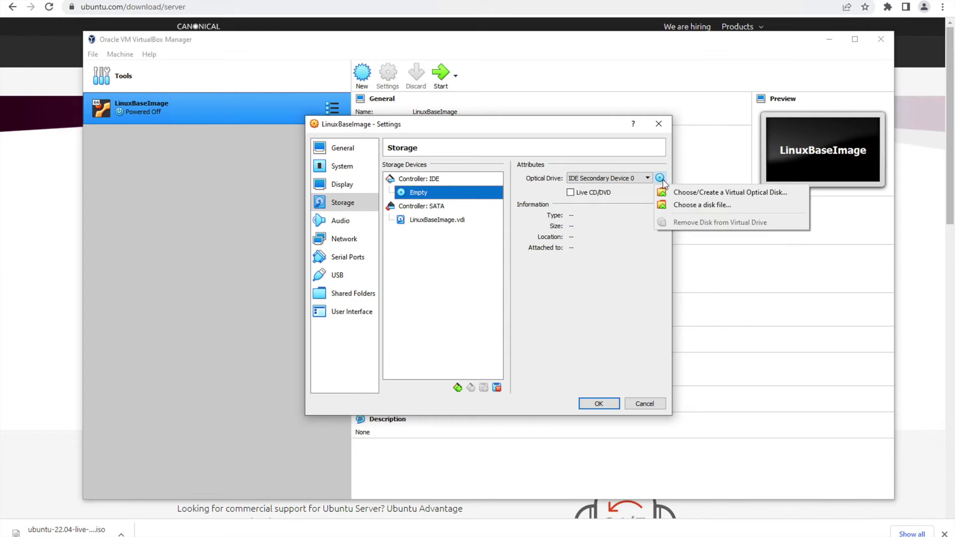
pyautogui.click(725, 207)
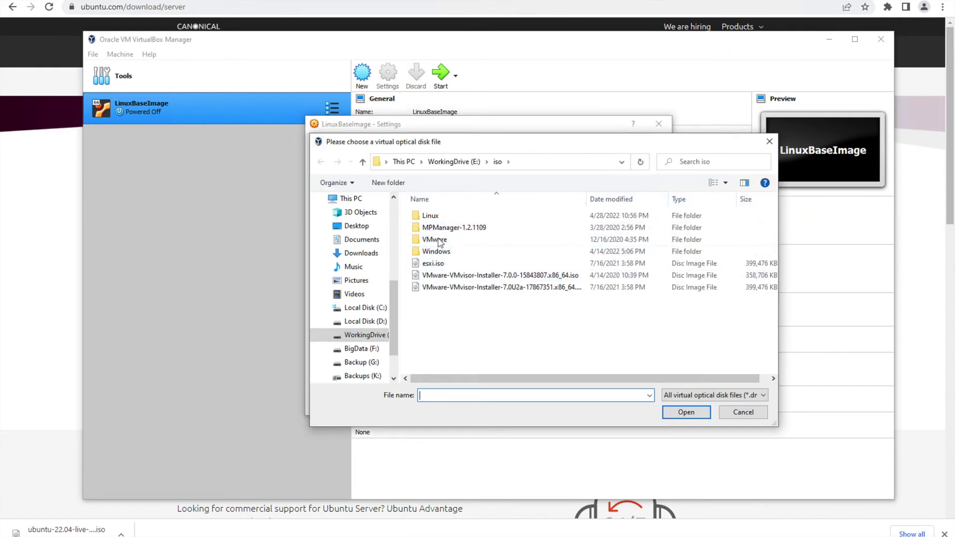
pyautogui.doubleClick(431, 216)
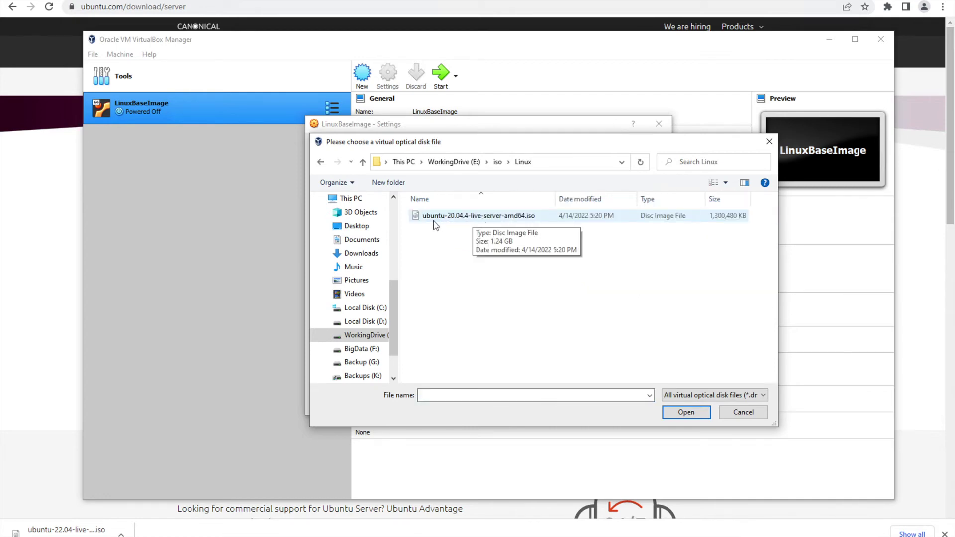
pyautogui.click(446, 217)
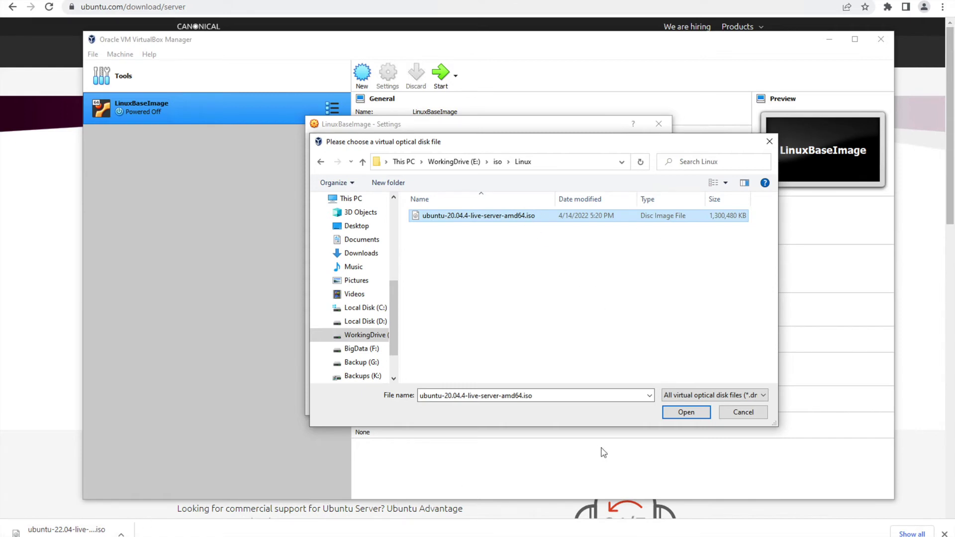
pyautogui.click(687, 412)
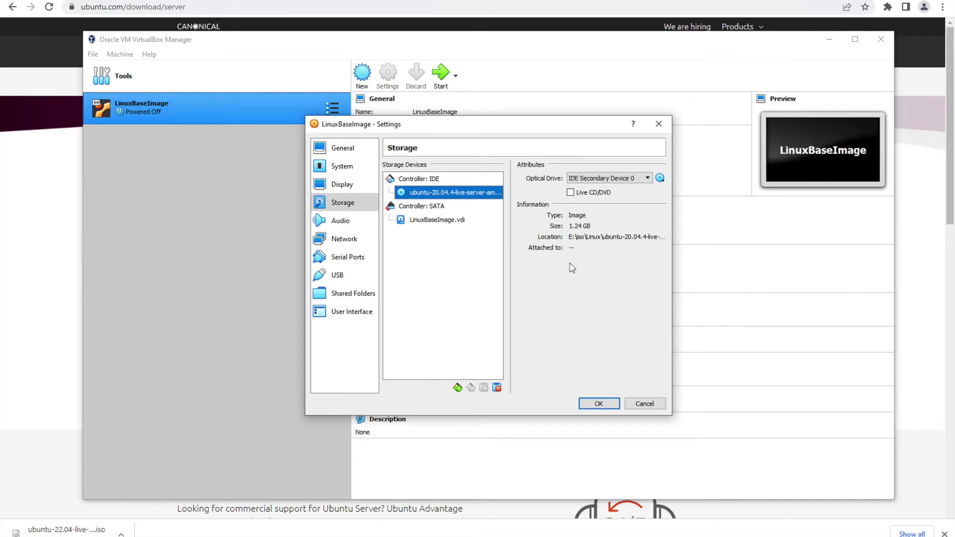
pyautogui.click(601, 405)
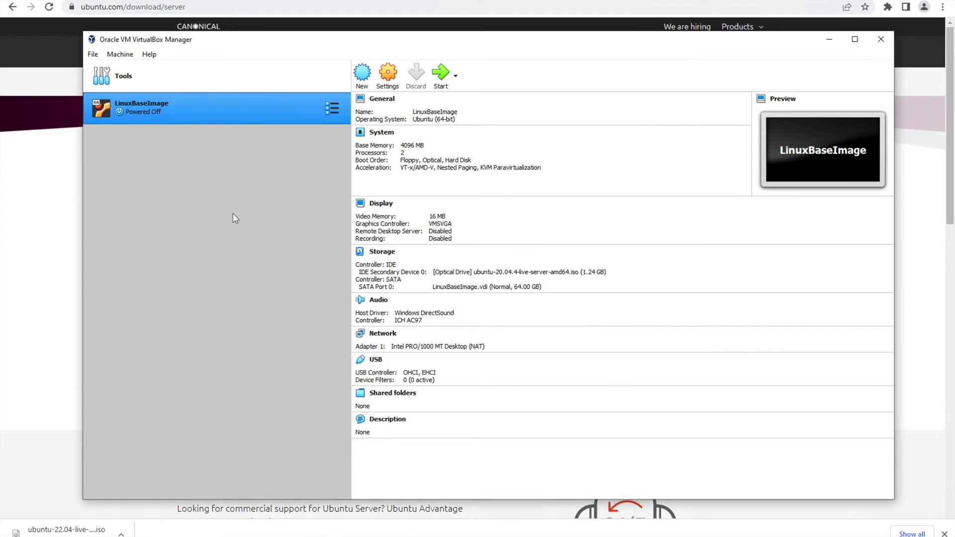
# Step: Recheck the attached ISO in Storage settings and close without changes
pyautogui.click(388, 74)
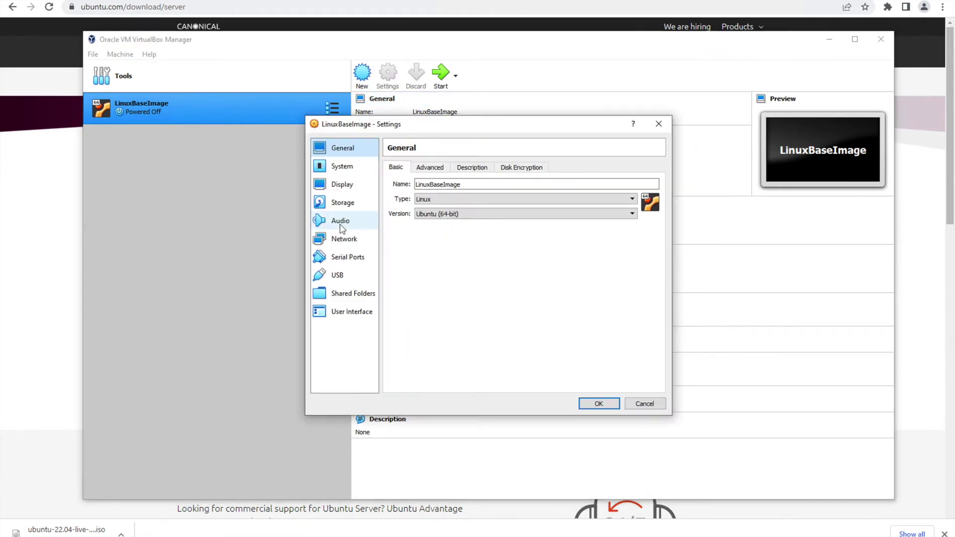
pyautogui.click(343, 203)
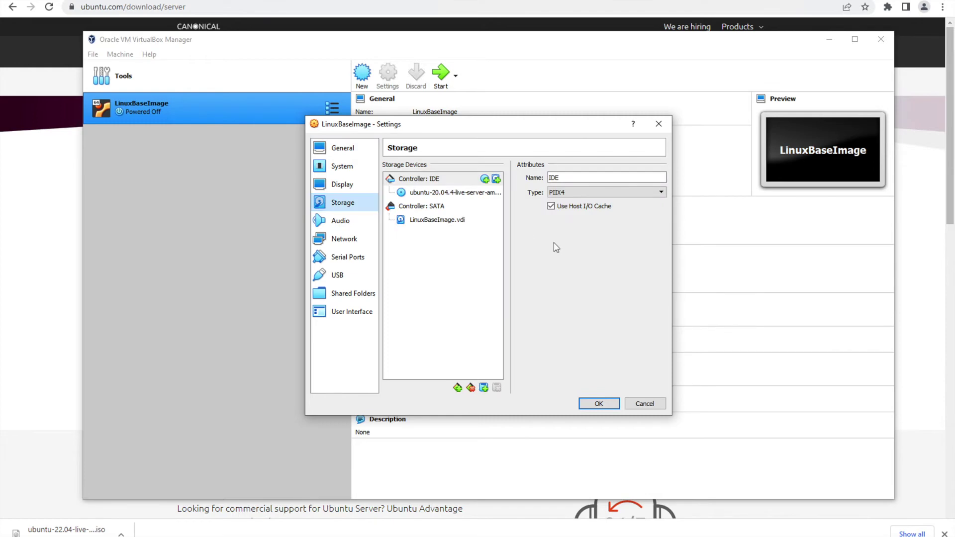
pyautogui.click(439, 195)
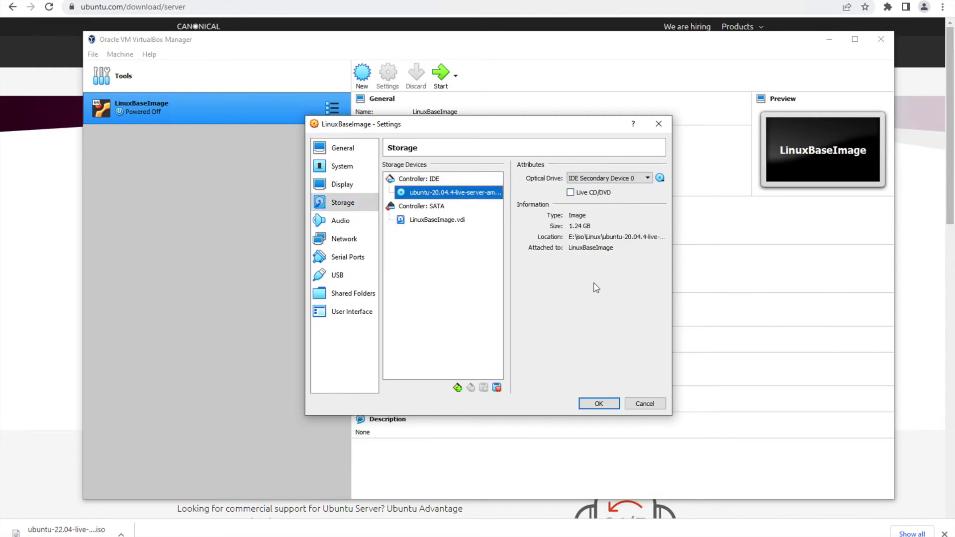
pyautogui.click(660, 178)
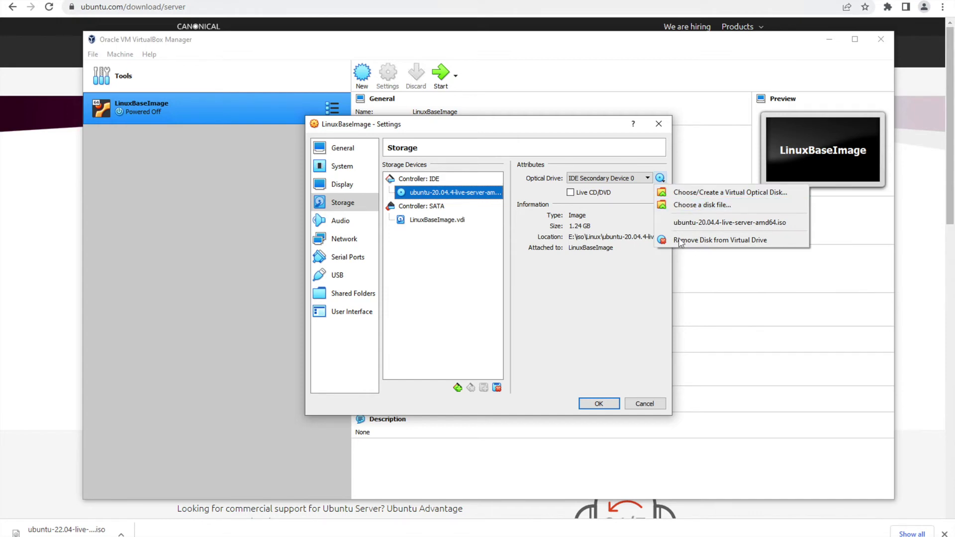
pyautogui.click(579, 291)
pyautogui.click(646, 404)
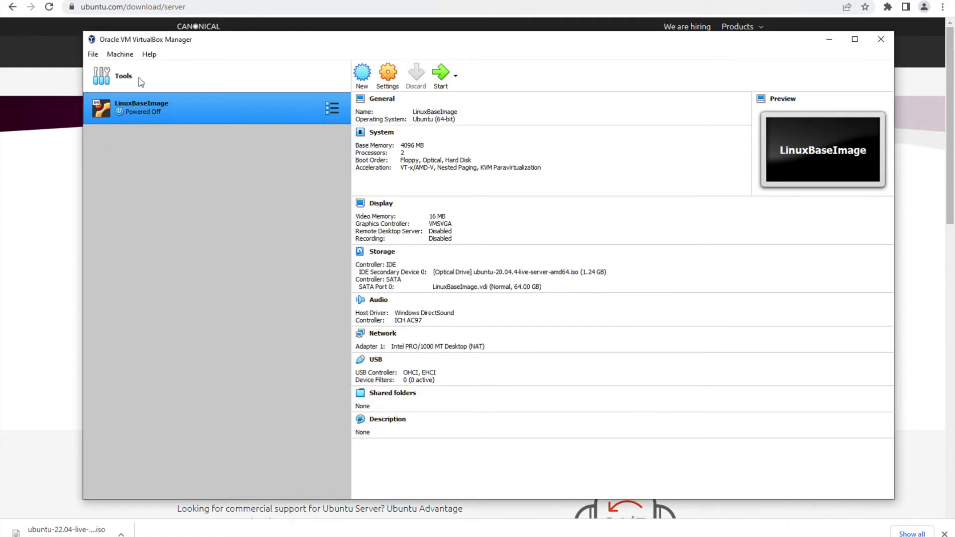
pyautogui.click(391, 79)
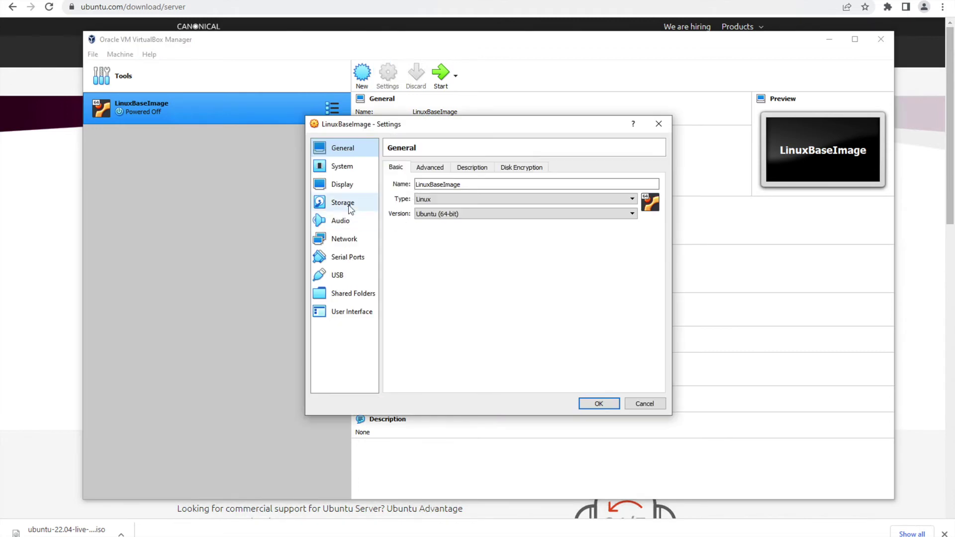
pyautogui.click(350, 204)
pyautogui.click(431, 221)
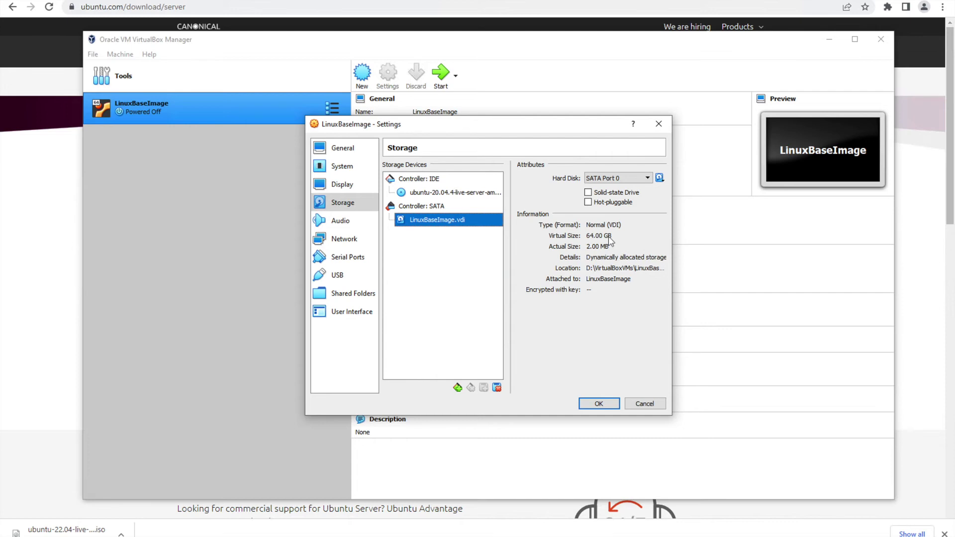
pyautogui.click(426, 194)
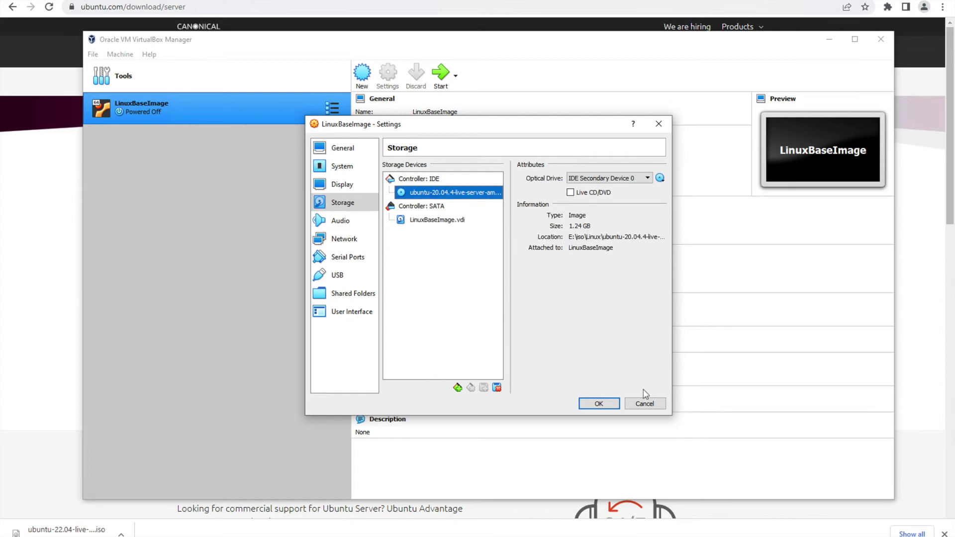
pyautogui.click(645, 404)
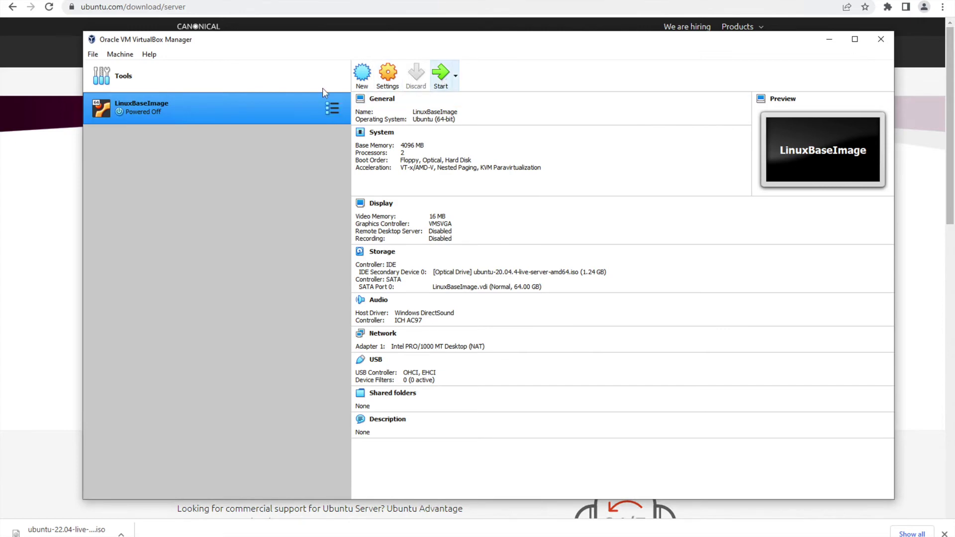
# Step: Start LinuxBaseImage, dismiss the auto-capture notice, then move its window up-left and enlarge it
pyautogui.click(440, 75)
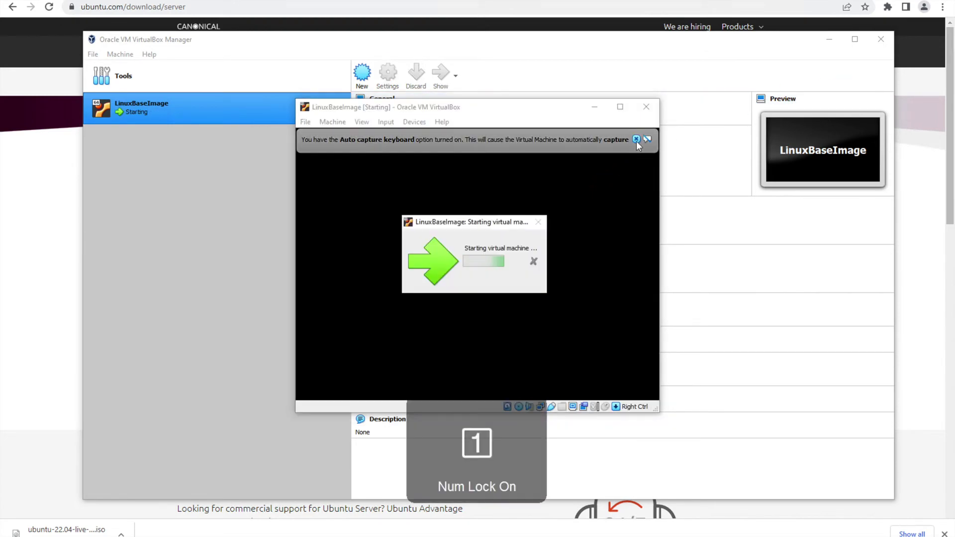
pyautogui.click(636, 140)
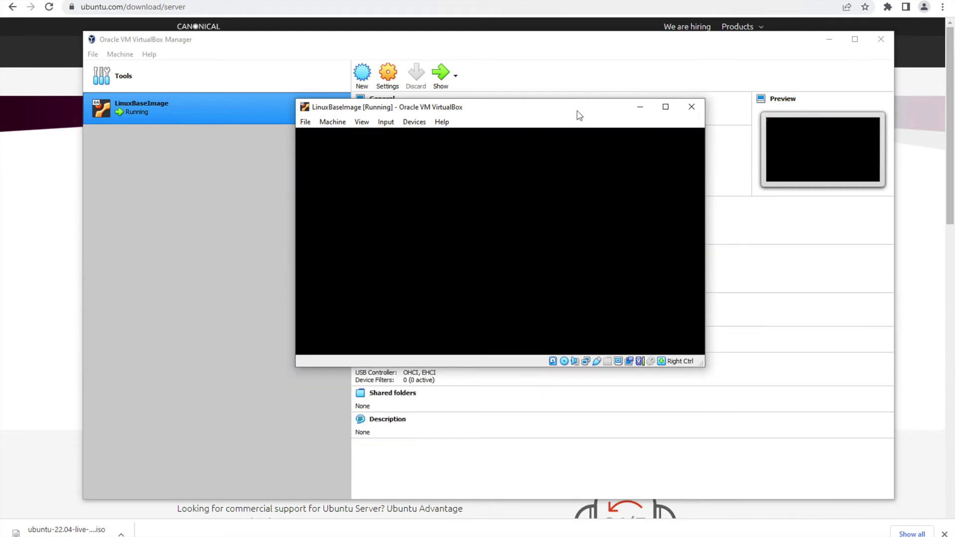
pyautogui.moveTo(561, 107); pyautogui.dragTo(490, 105)
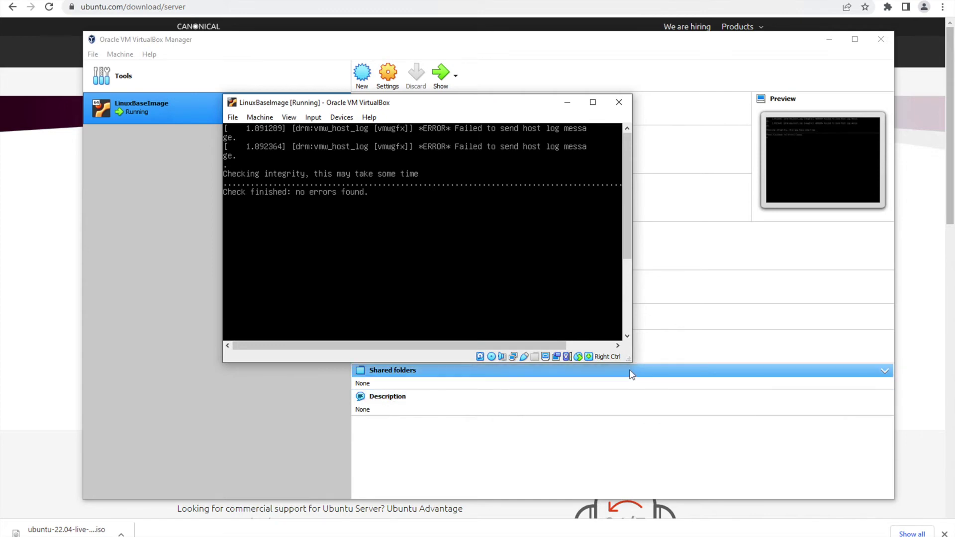
pyautogui.moveTo(630, 363); pyautogui.dragTo(706, 478)
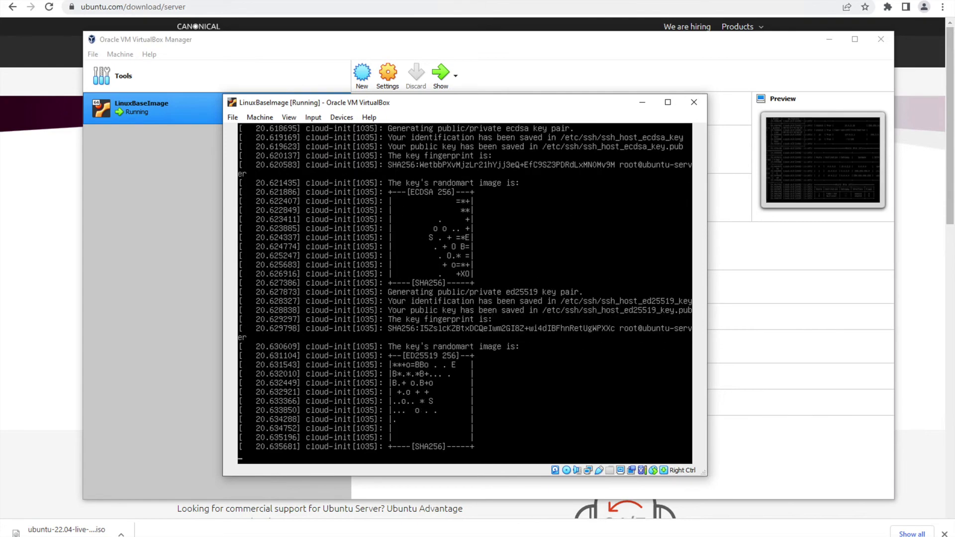
pyautogui.moveTo(497, 105); pyautogui.dragTo(481, 72)
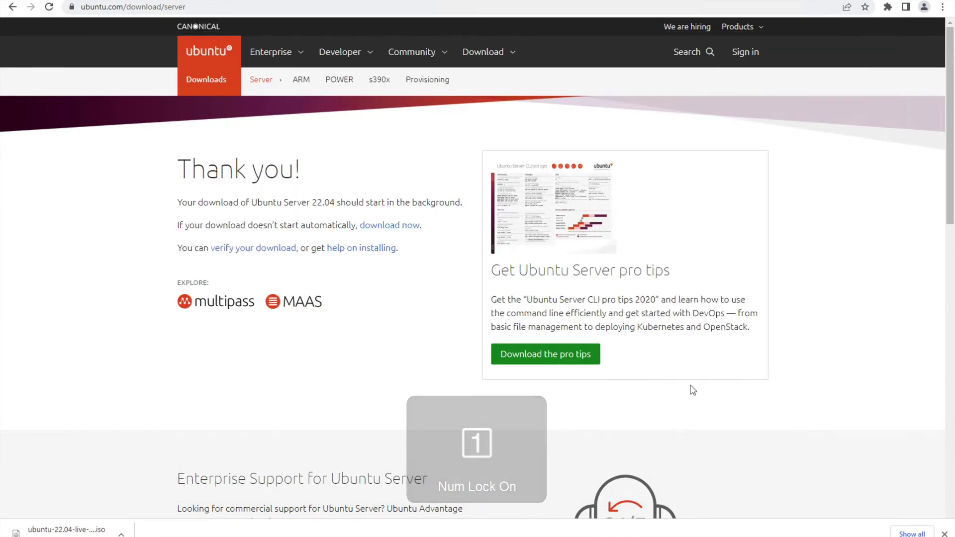
# Step: Bring the VM window to the front and confirm English as the installer language
pyautogui.moveTo(524, 533)
pyautogui.click(543, 498)
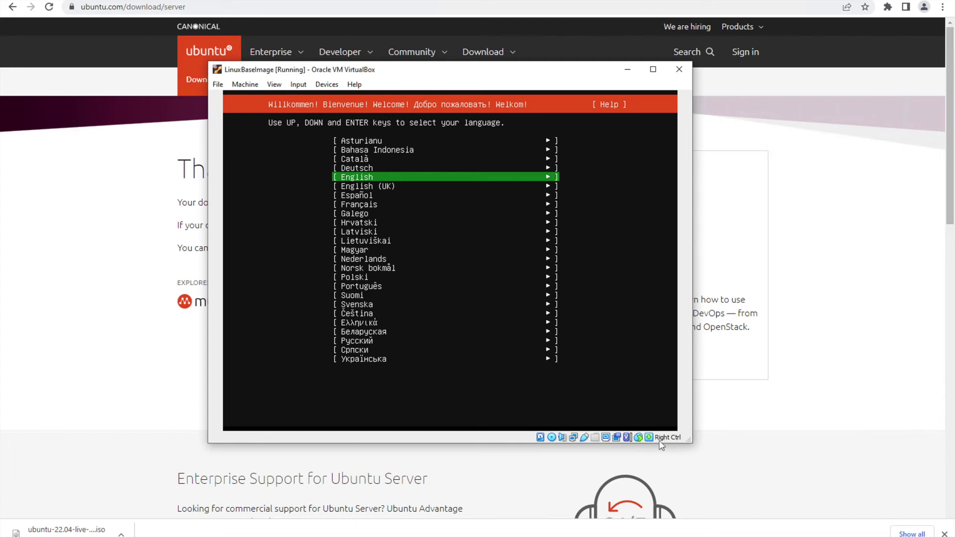
pyautogui.moveTo(675, 440)
pyautogui.press('Return')
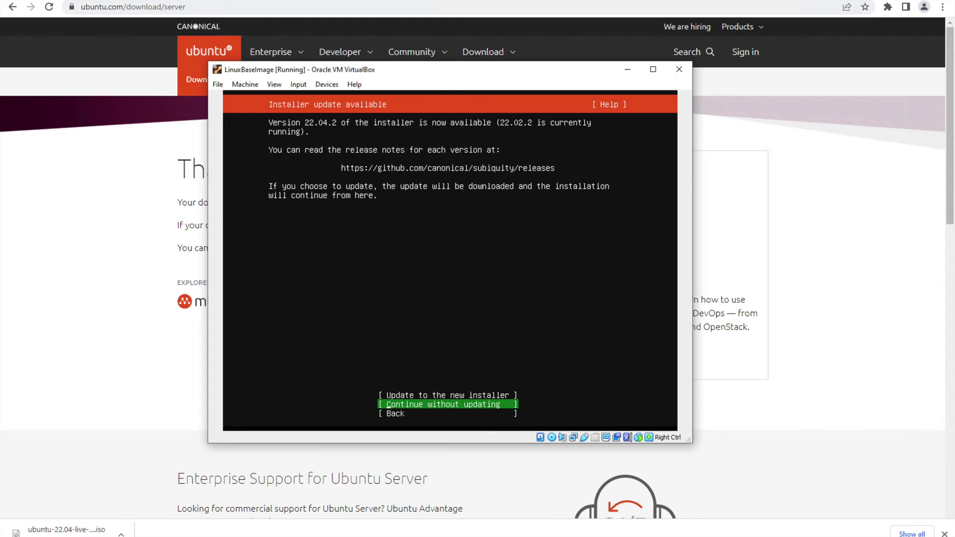
# Step: Continue without updating, accepting English (US) keyboard, default DHCP network and a blank proxy
pyautogui.press('Return')
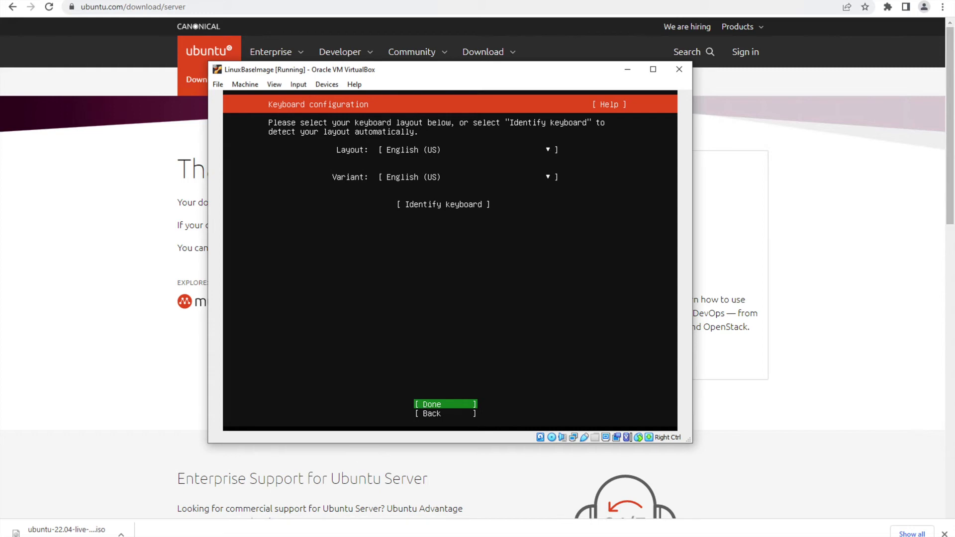
pyautogui.press('Return')
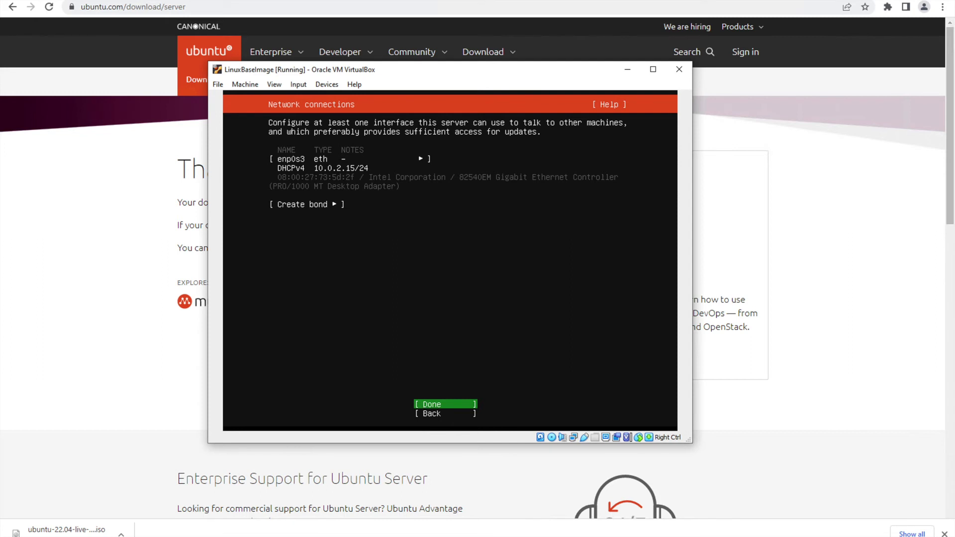
pyautogui.press('Return')
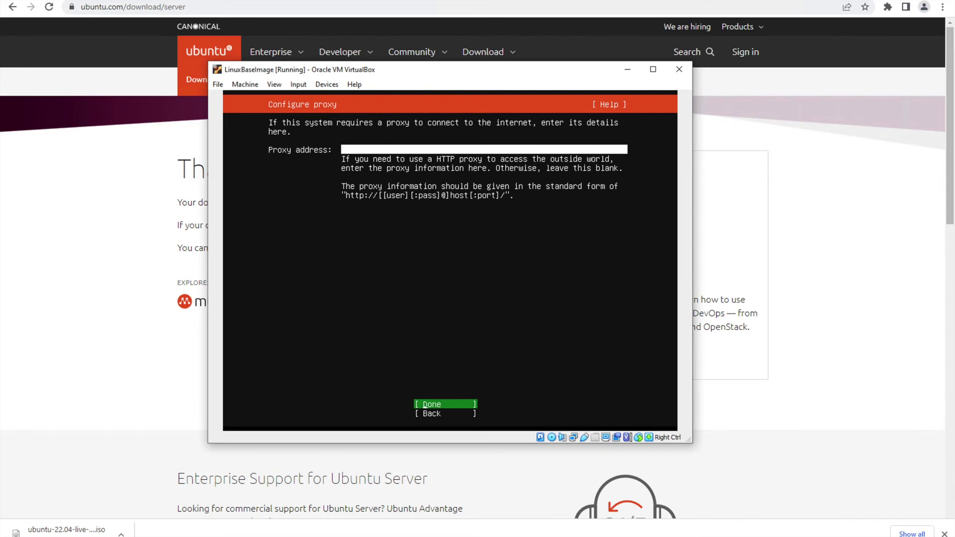
pyautogui.press('Return')
pyautogui.press('Return')
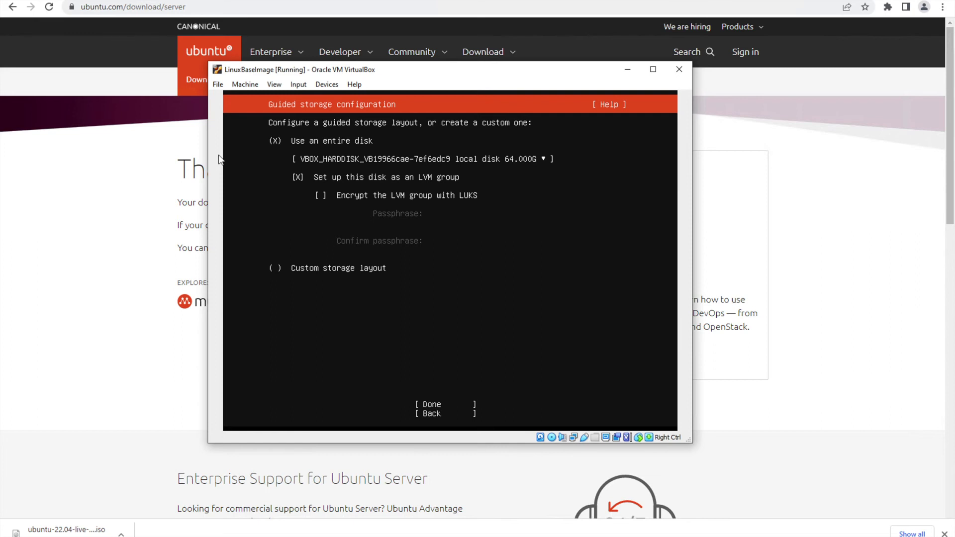
# Step: Accept the entire-disk LVM layout and its summary, then confirm formatting with Continue
pyautogui.press('Down')
pyautogui.press('Down')
pyautogui.press('Tab')
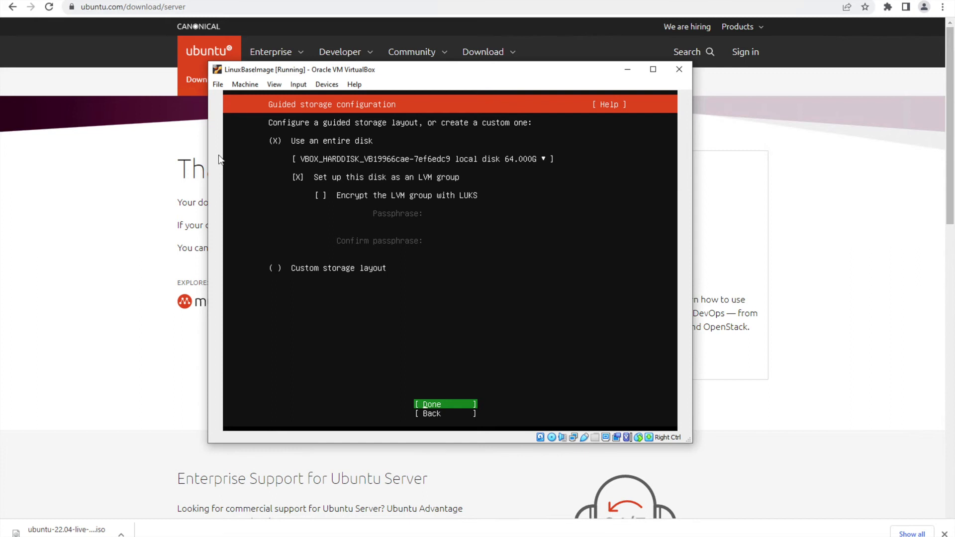
pyautogui.press('Return')
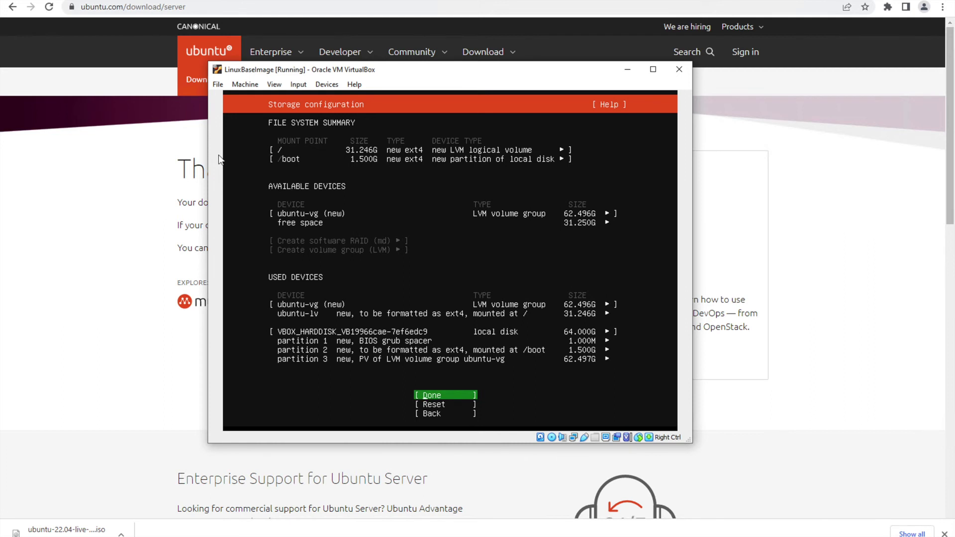
pyautogui.press('Return')
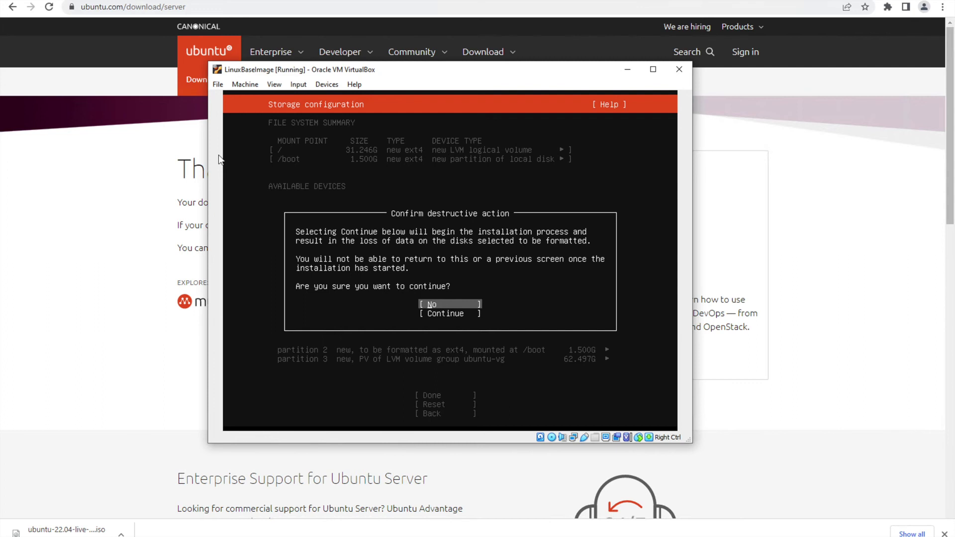
pyautogui.press('Down')
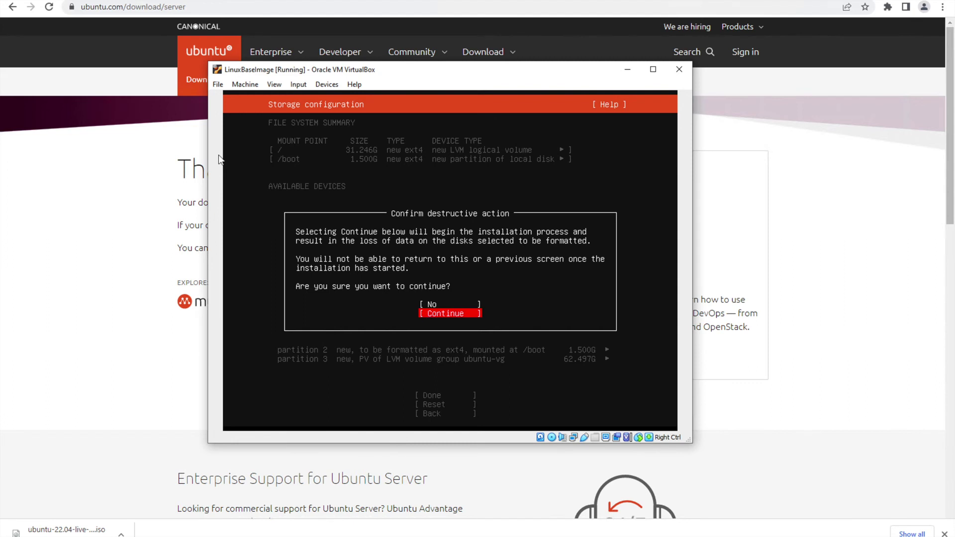
pyautogui.press('Return')
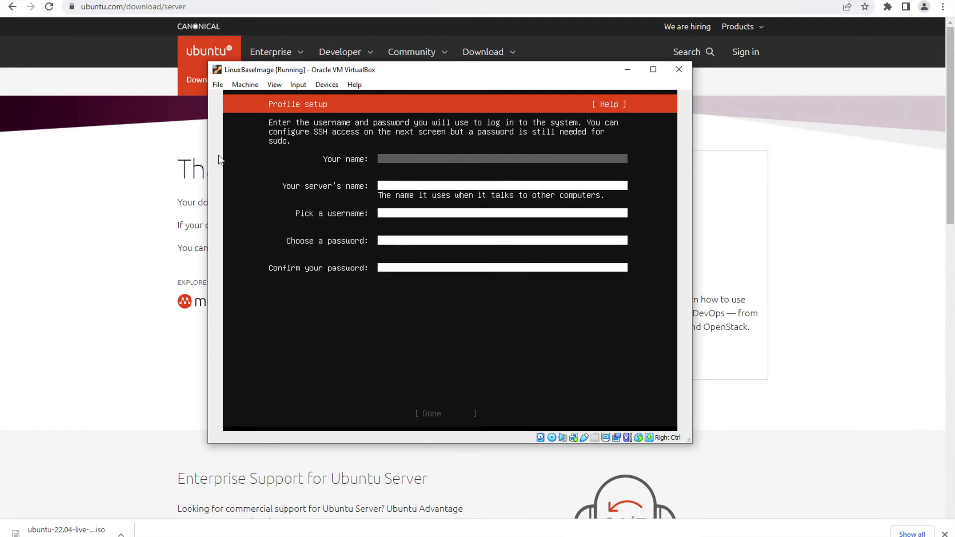
# Step: Enter the user's full name, server name test-server, a username and password, then submit the profile
pyautogui.write('Panchaleswar Nayak')
pyautogui.press('Tab')
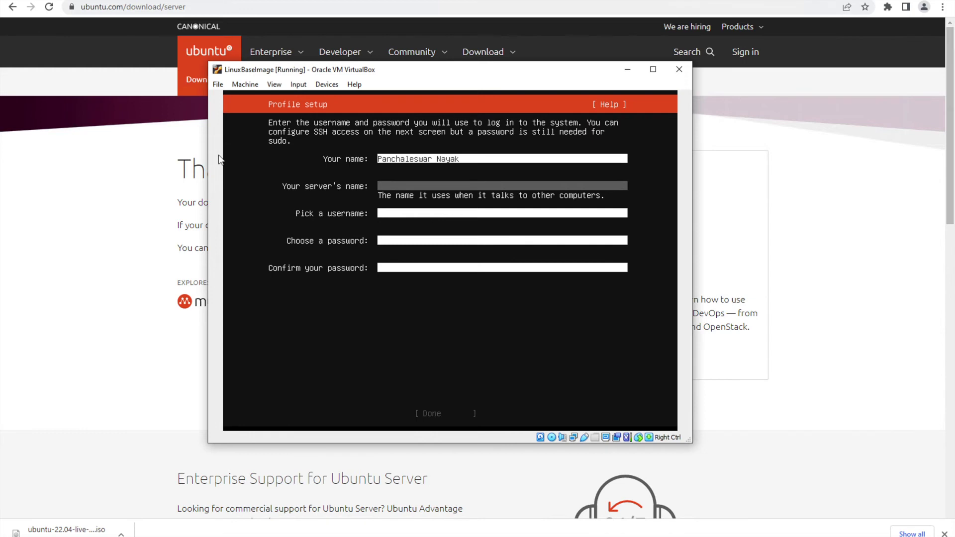
pyautogui.write('test-server')
pyautogui.press('Tab')
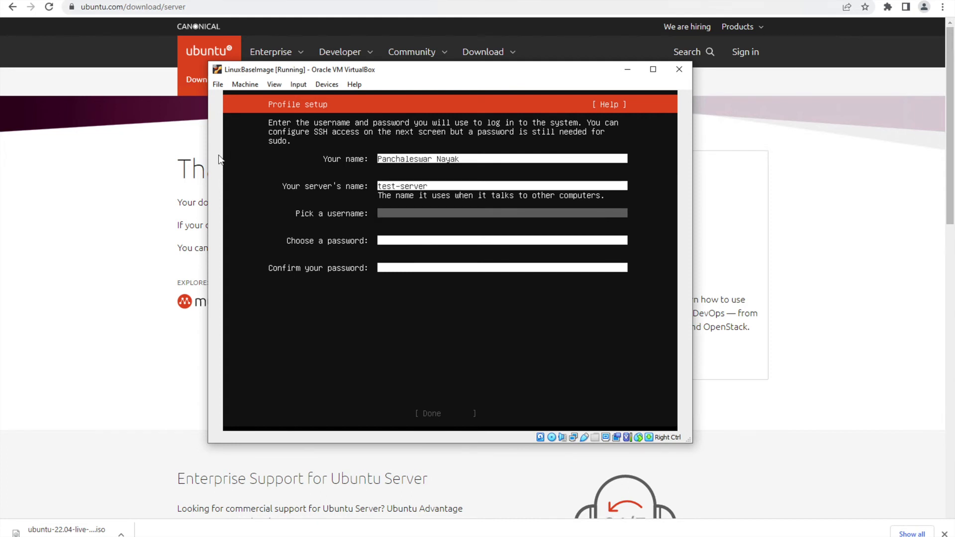
pyautogui.write('pnayak')
pyautogui.press('Tab')
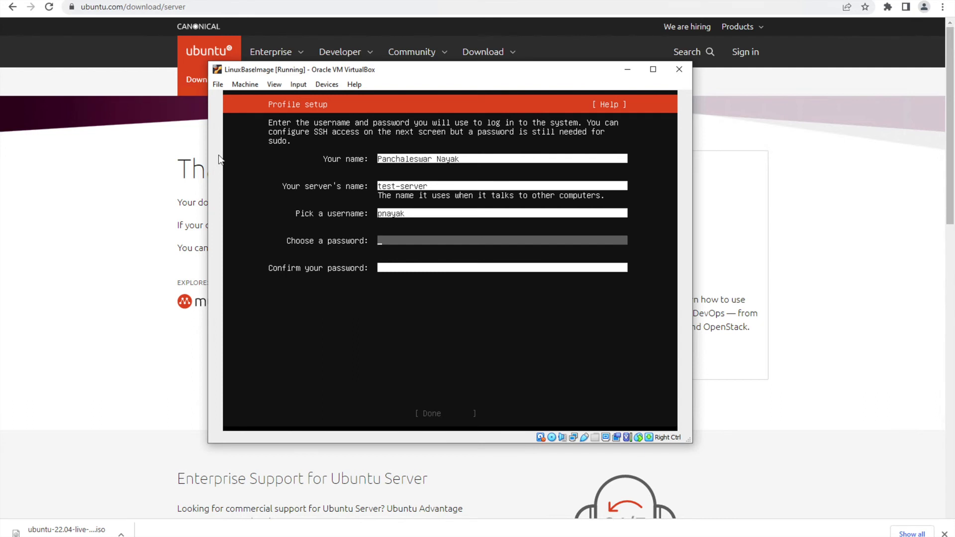
pyautogui.write('*********')
pyautogui.press('Tab')
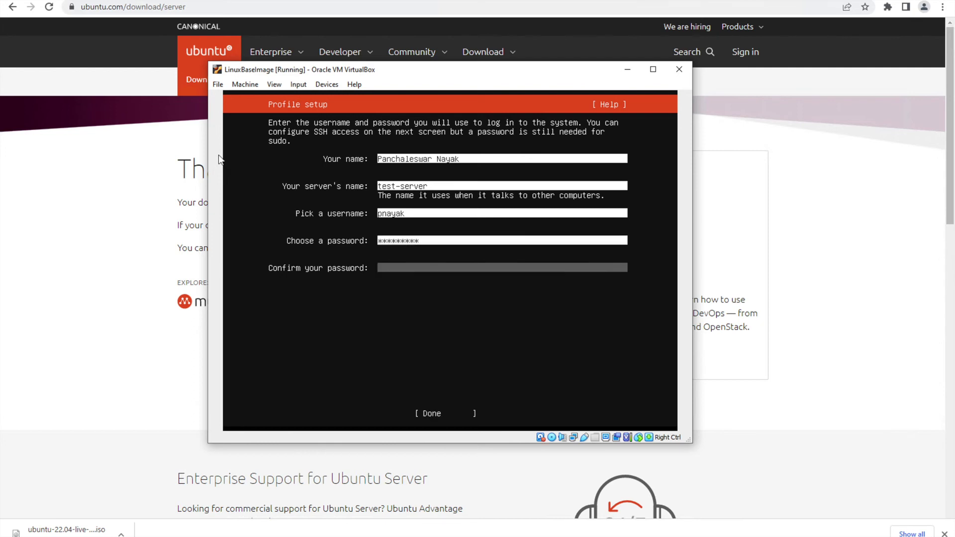
pyautogui.write('*********')
pyautogui.press('Tab')
pyautogui.press('Return')
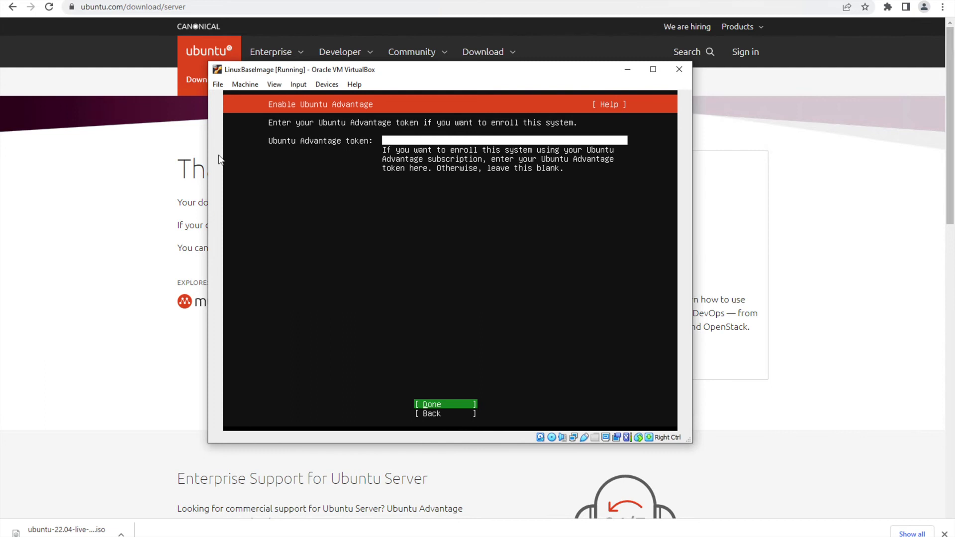
# Step: Skip Ubuntu Advantage and check Install OpenSSH server
pyautogui.press('Return')
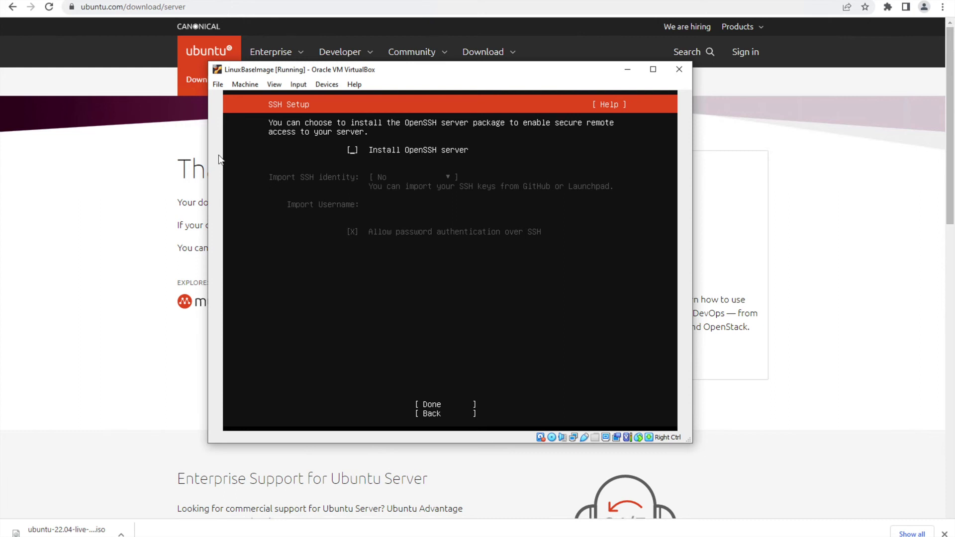
pyautogui.press('space')
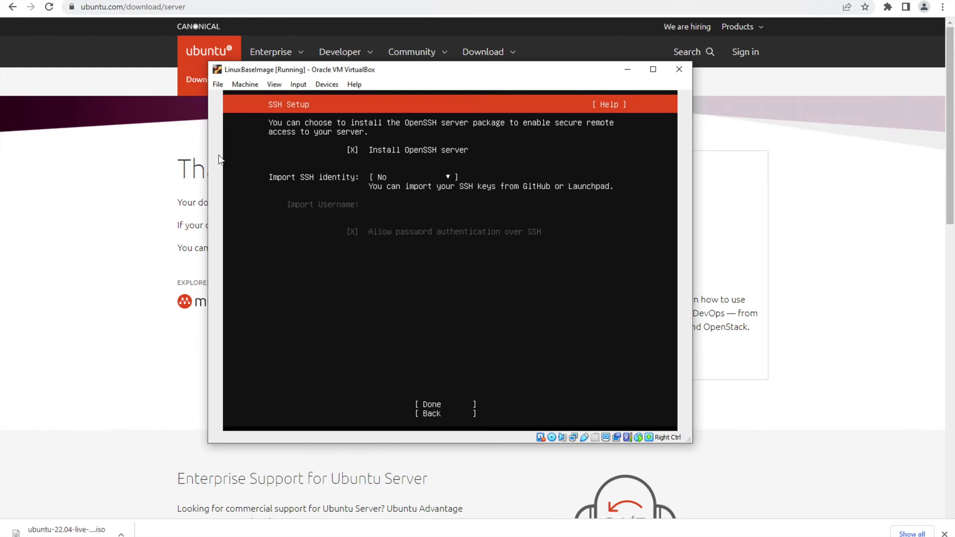
pyautogui.press('space')
pyautogui.press('space')
pyautogui.press('space')
pyautogui.press('space')
pyautogui.press('space')
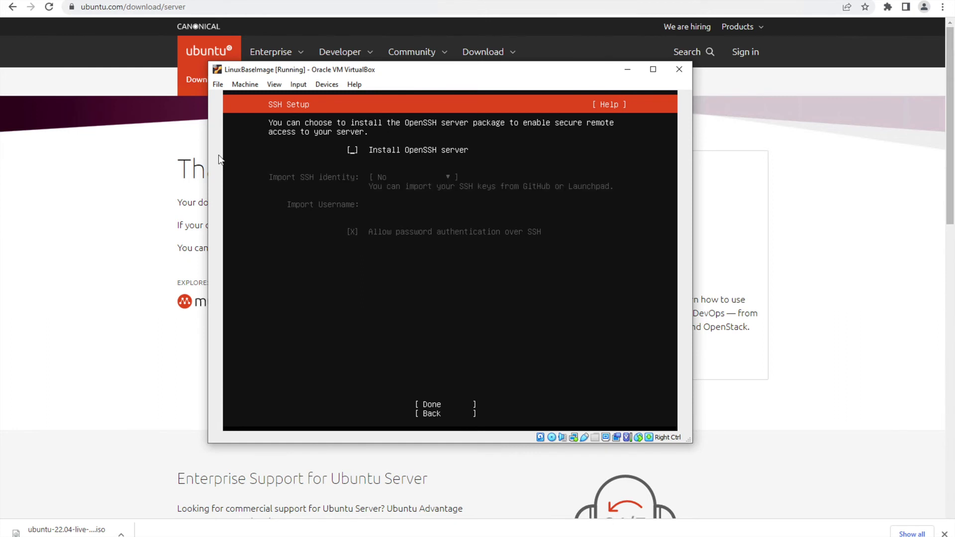
pyautogui.press('space')
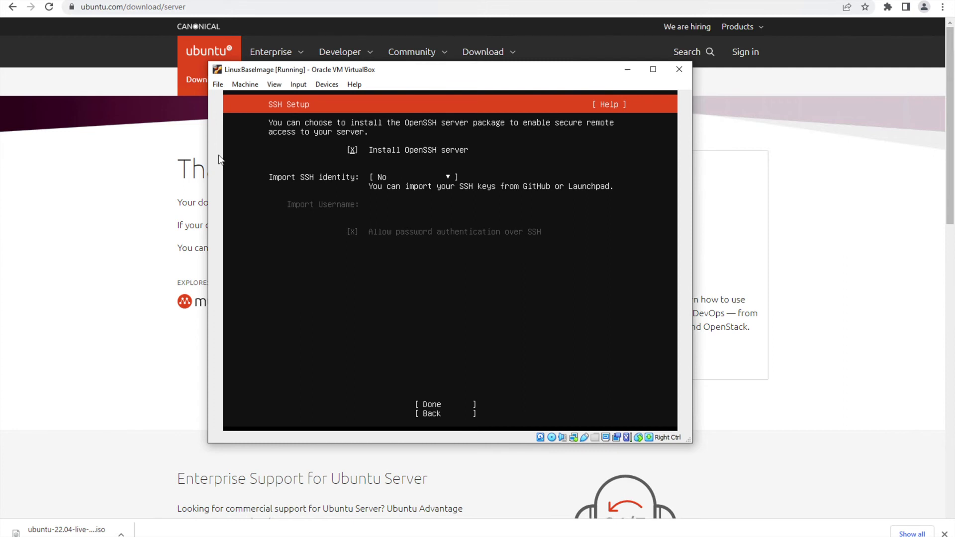
# Step: Leave SSH identity import at No and start installing with no featured snaps
pyautogui.press('Tab')
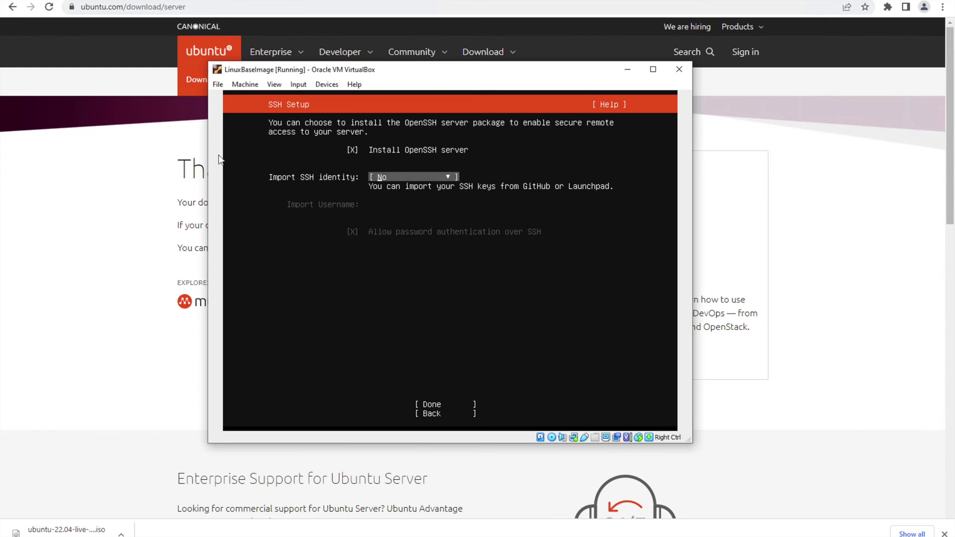
pyautogui.press('Tab')
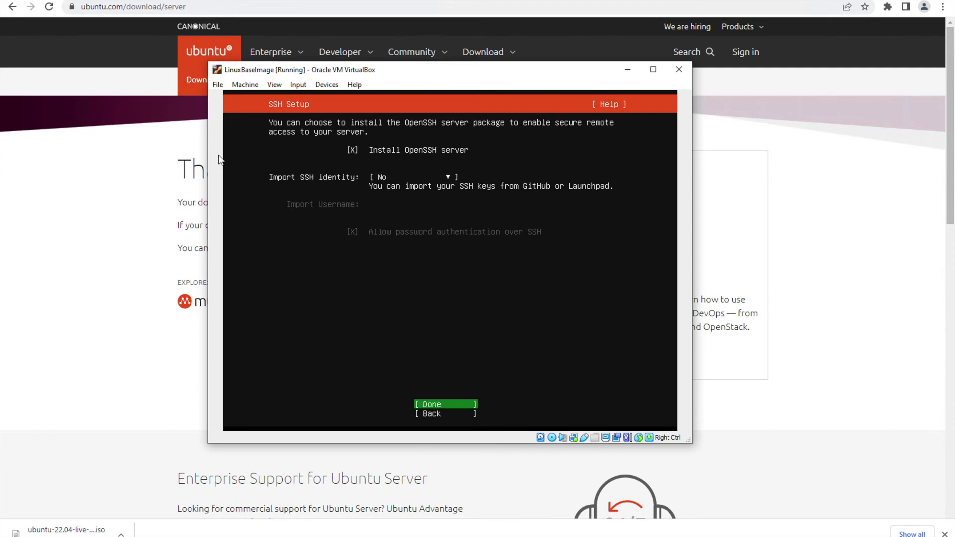
pyautogui.press('Return')
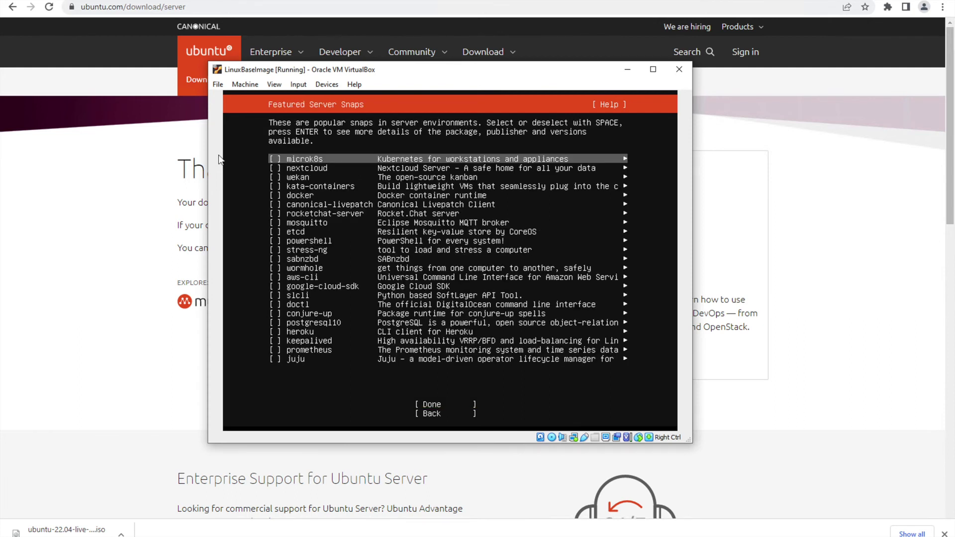
pyautogui.press('Tab')
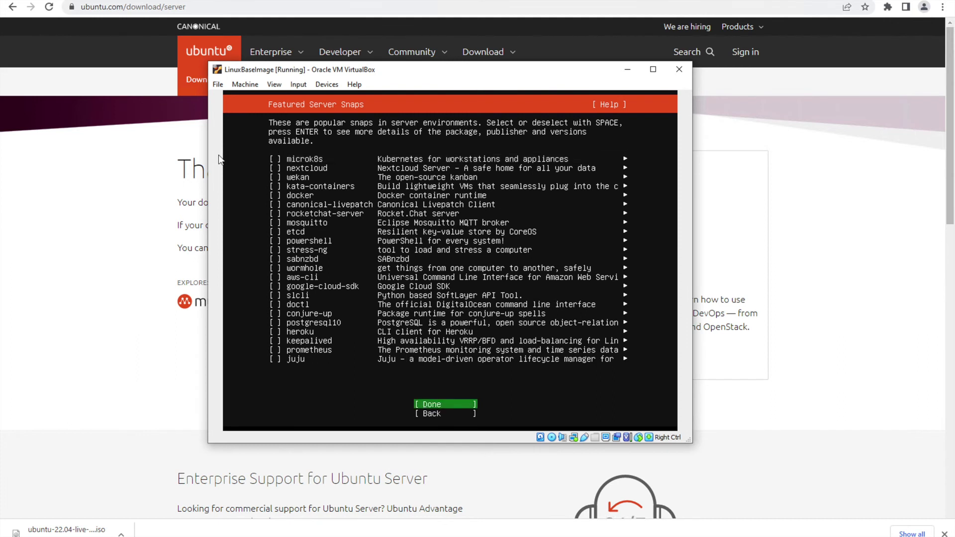
pyautogui.press('Return')
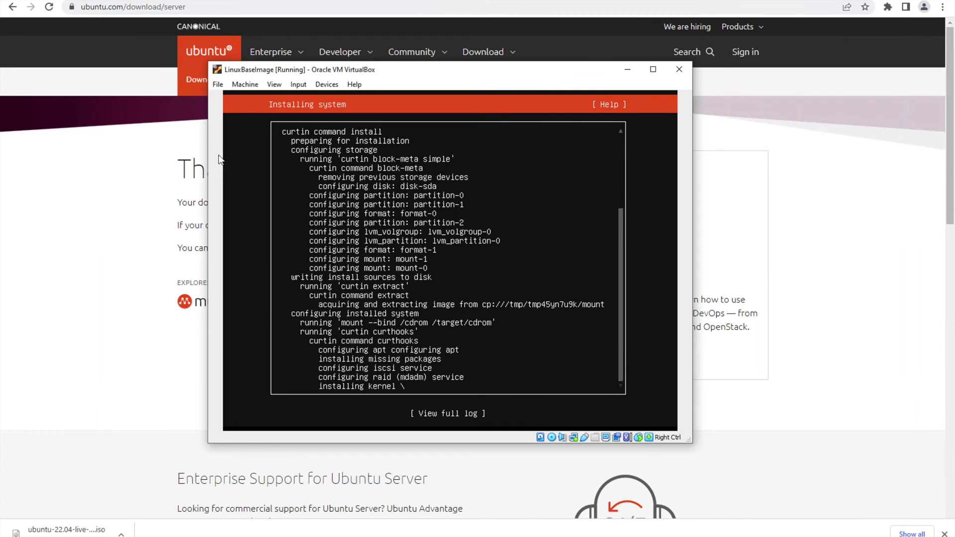
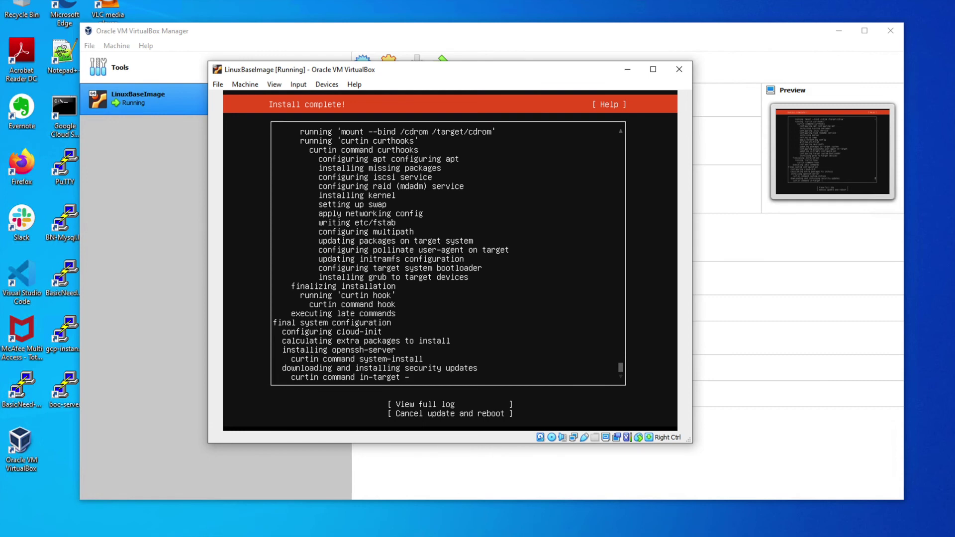
# Step: Choose 'Cancel update and reboot' on the Ubuntu Install complete screen
pyautogui.click(425, 405)
pyautogui.click(450, 413)
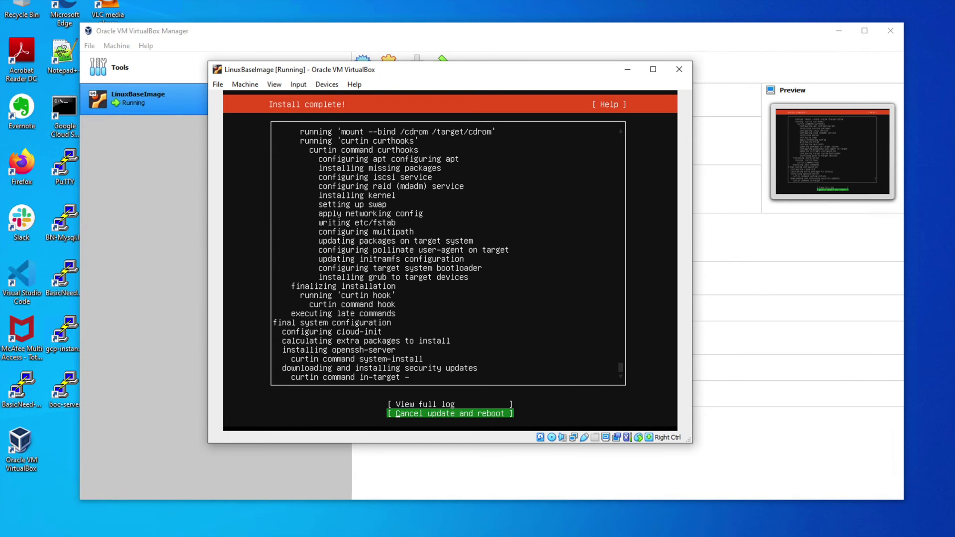
pyautogui.press('Tab')
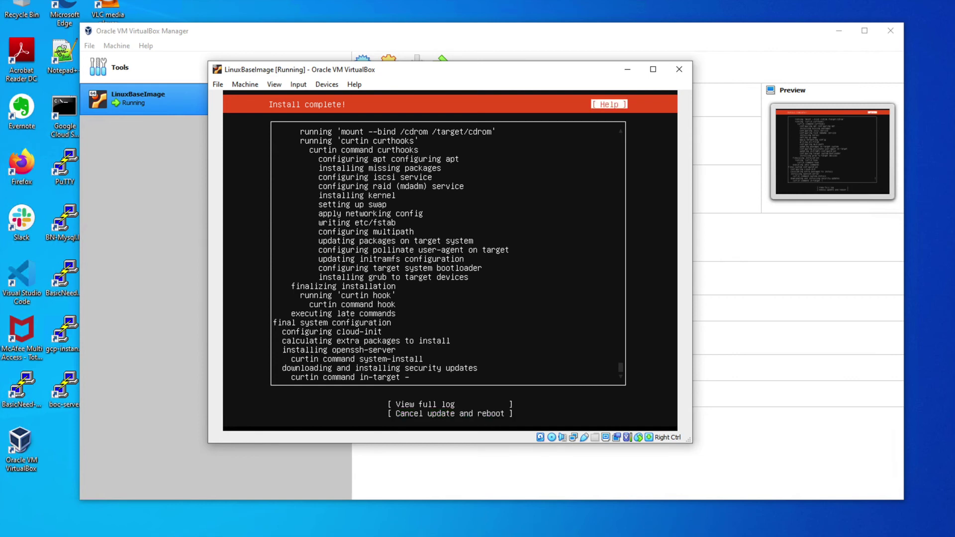
pyautogui.press('Tab')
pyautogui.press('Tab')
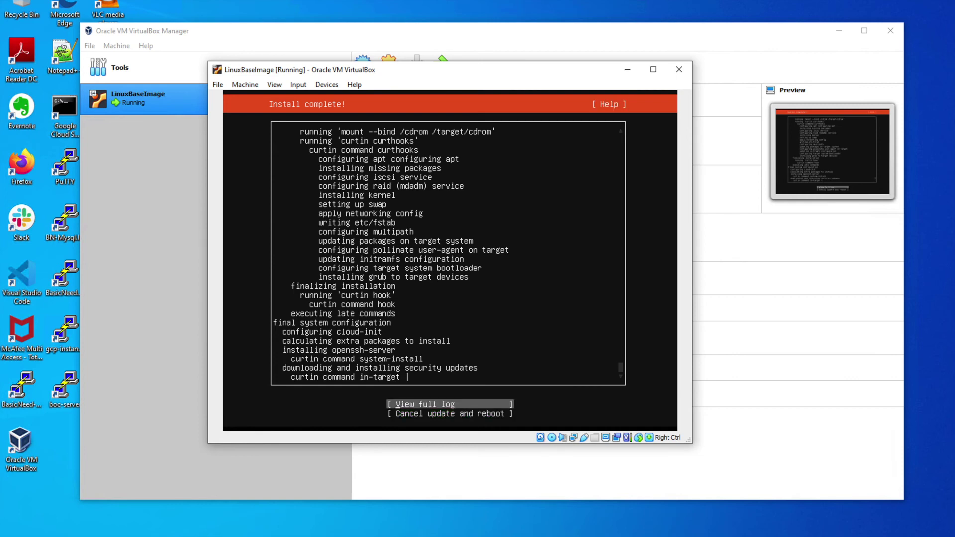
pyautogui.press('Tab')
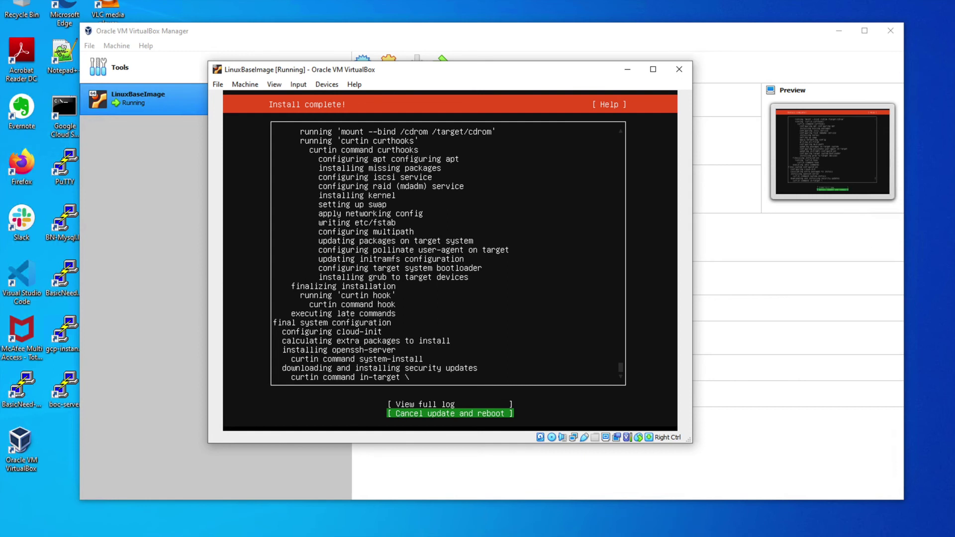
pyautogui.press('Return')
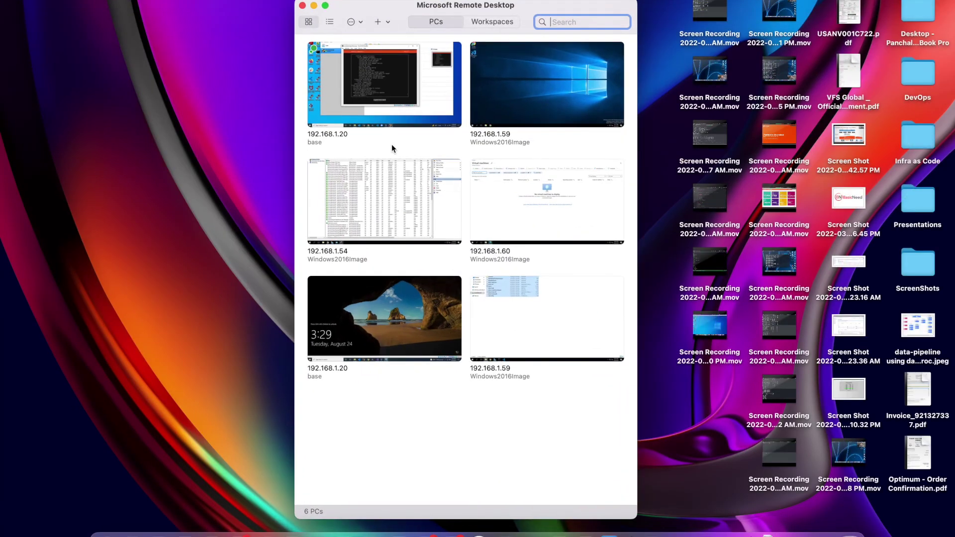
# Step: Reconnect to the 192.168.1.20 'base' PC from the Remote Desktop list
pyautogui.doubleClick(394, 77)
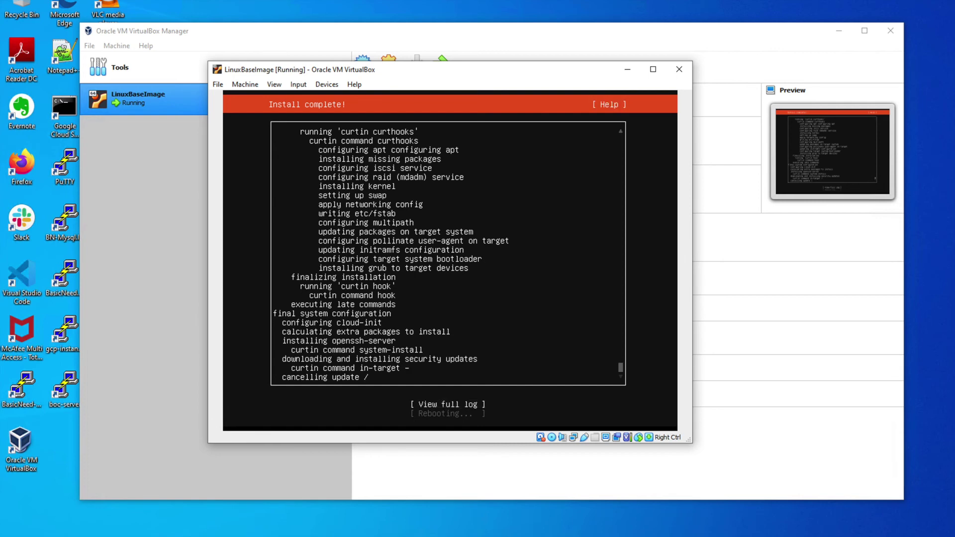
# Step: Show the installer's full output log with 'View full log'
pyautogui.press('Return')
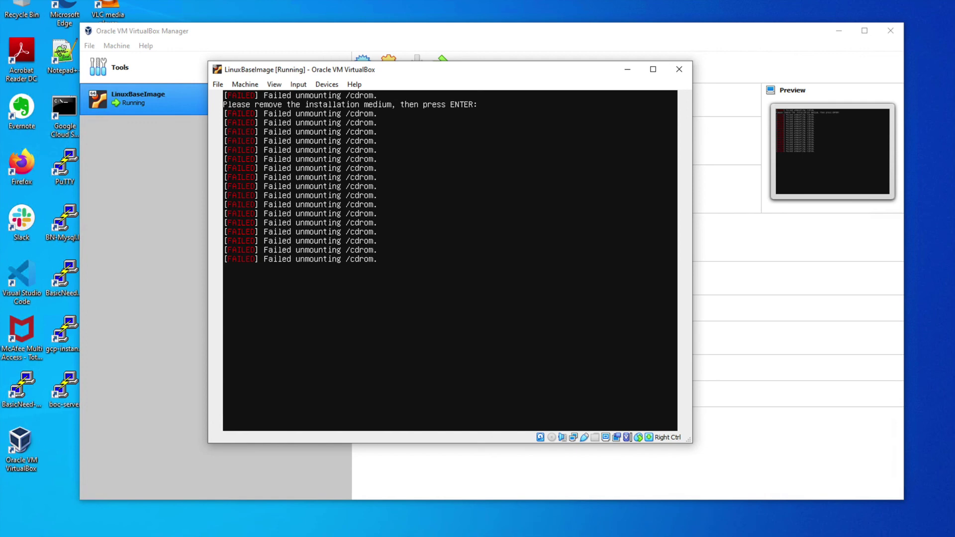
# Step: Confirm the installation medium is removed, then refresh the test-server login prompt after reboot
pyautogui.press('Return')
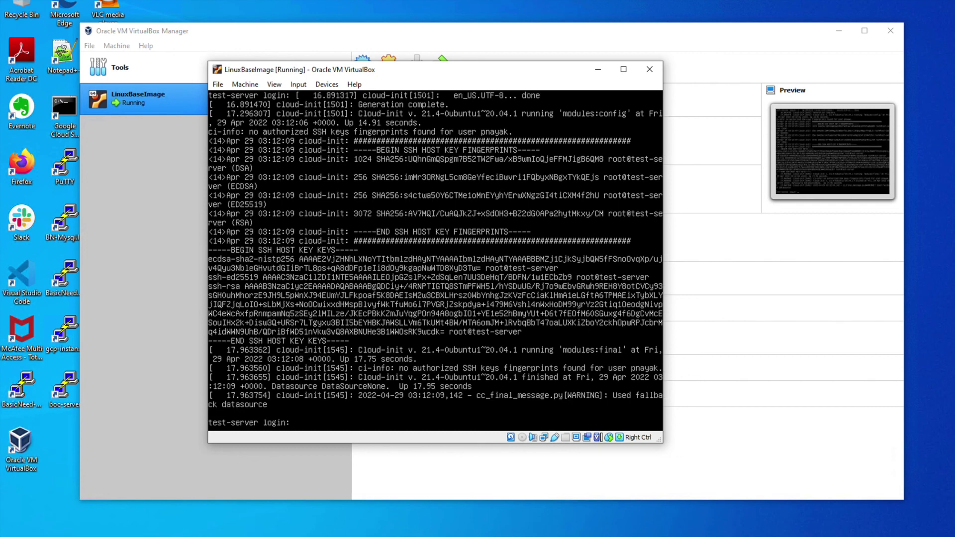
pyautogui.press('Return')
pyautogui.press('Return')
pyautogui.press('Return')
pyautogui.press('Return')
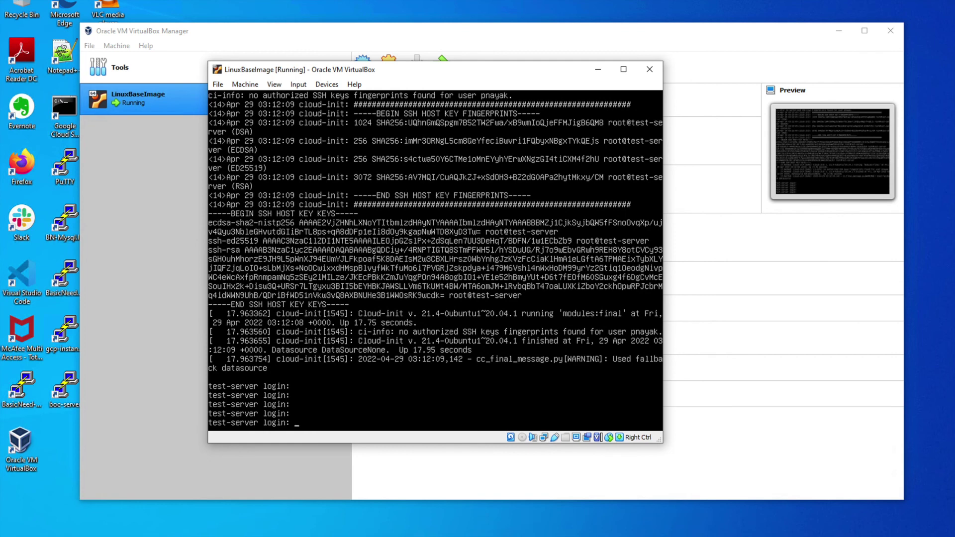
# Step: Log in to test-server with the user's credentials and clear the terminal
pyautogui.write('pnayak')
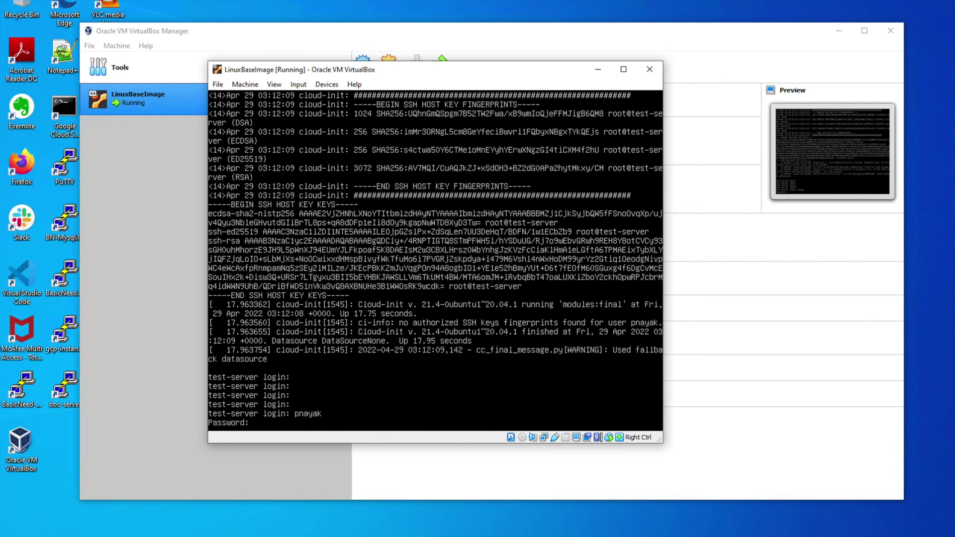
pyautogui.press('Return')
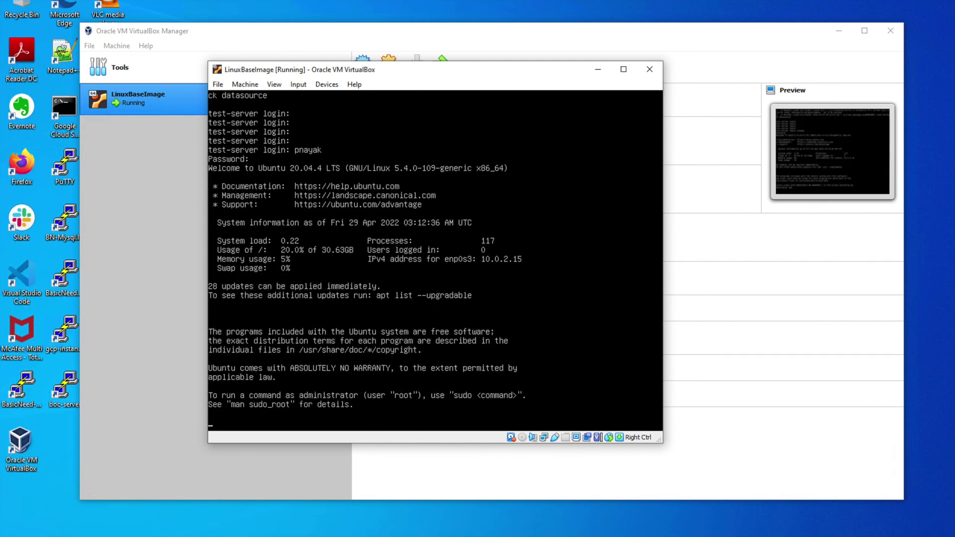
pyautogui.write('clear')
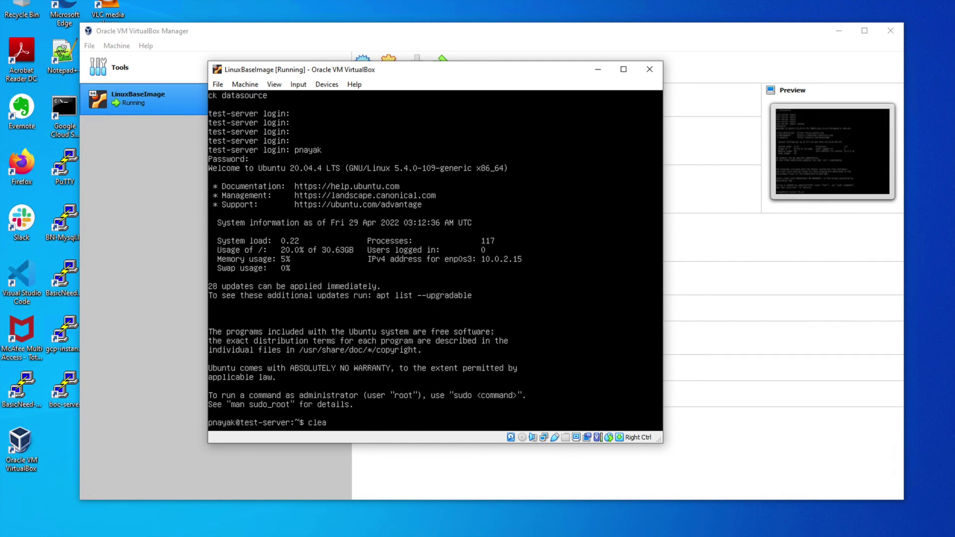
pyautogui.press('Return')
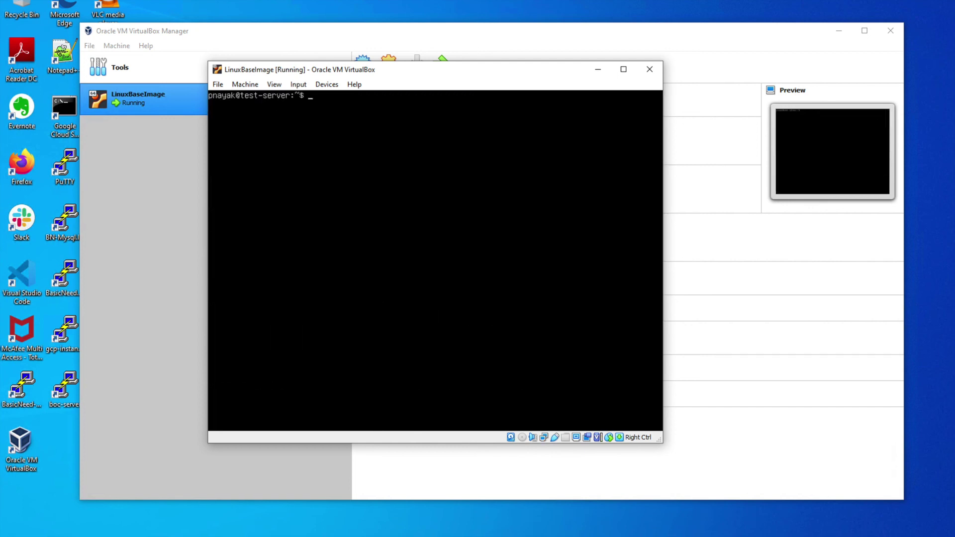
# Step: Shift the VM window slightly and switch to Chrome's Ubuntu download page
pyautogui.press('Return')
pyautogui.press('Return')
pyautogui.press('Return')
pyautogui.press('Return')
pyautogui.press('Return')
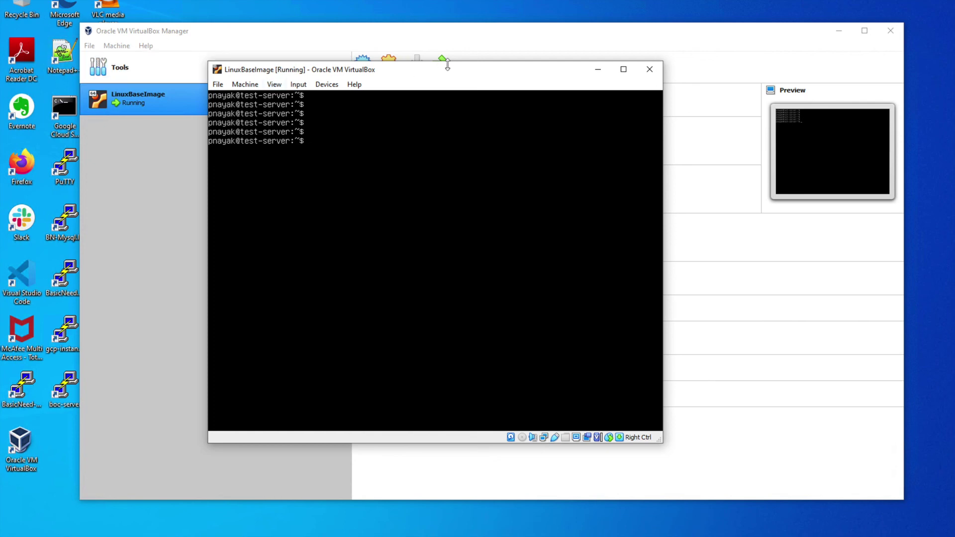
pyautogui.moveTo(493, 79); pyautogui.dragTo(516, 88)
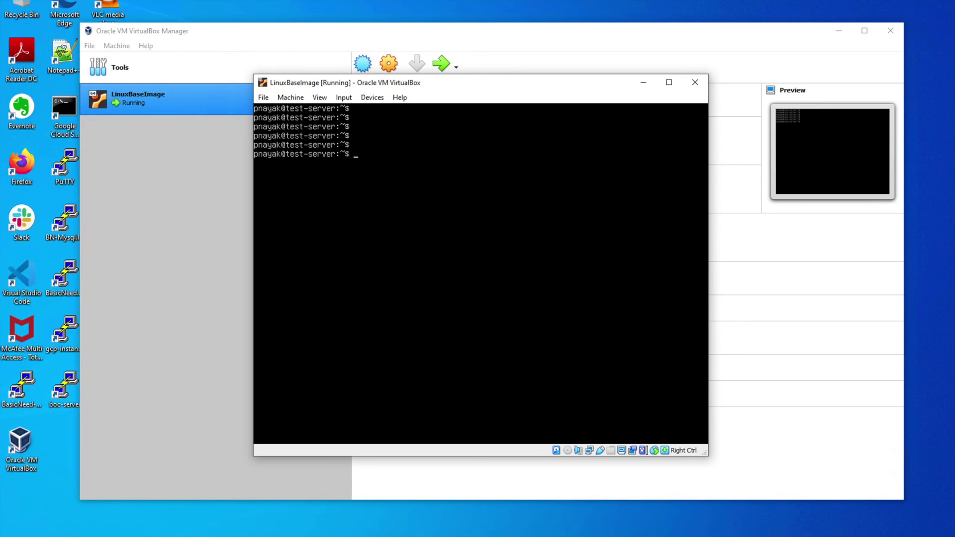
pyautogui.hotkey('alt', 'Tab')
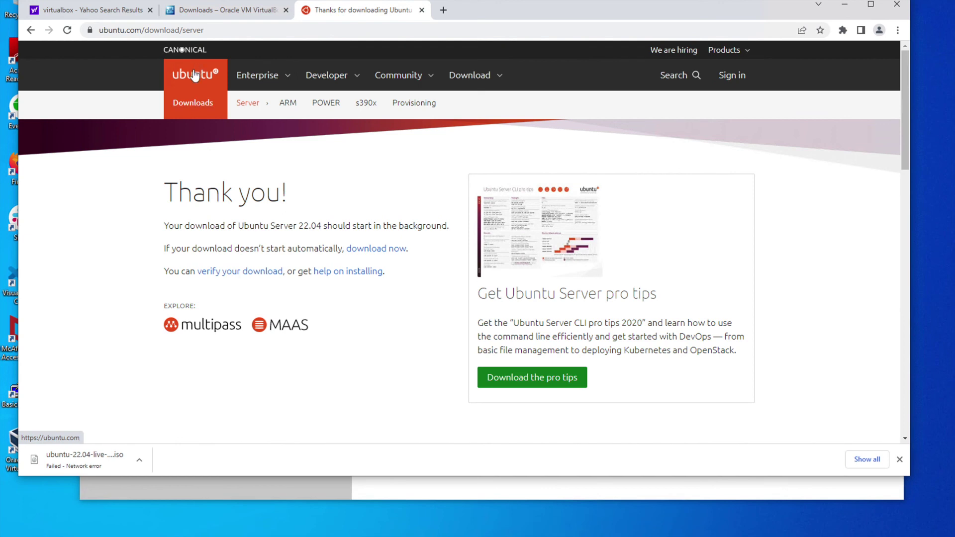
# Step: Visit Ubuntu Downloads, dismiss the failed-download bar, view download options, then minimize Chrome
pyautogui.click(194, 103)
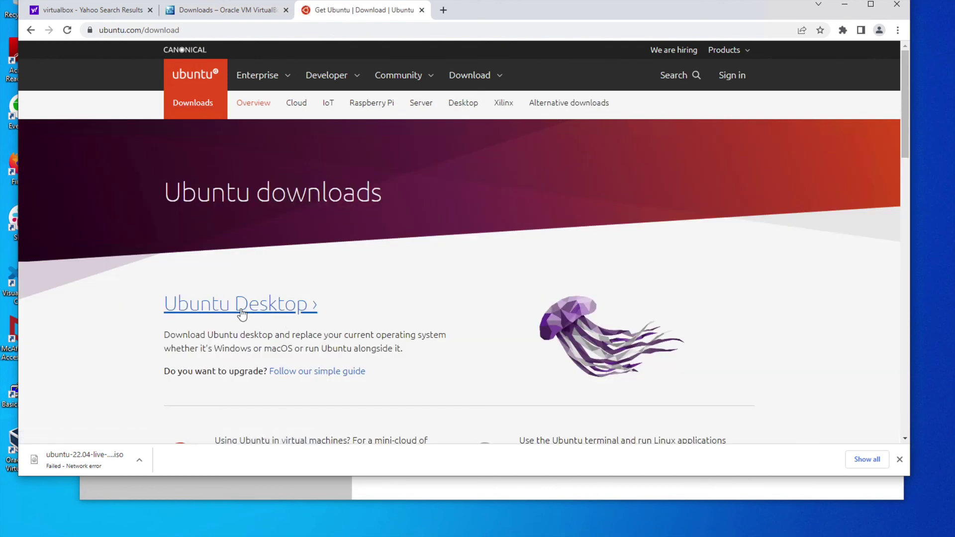
pyautogui.click(899, 460)
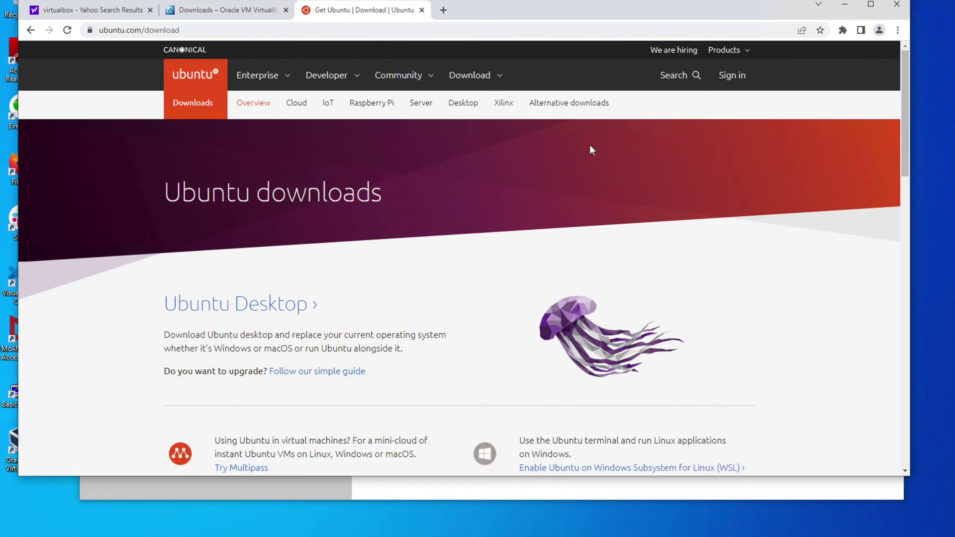
pyautogui.click(494, 80)
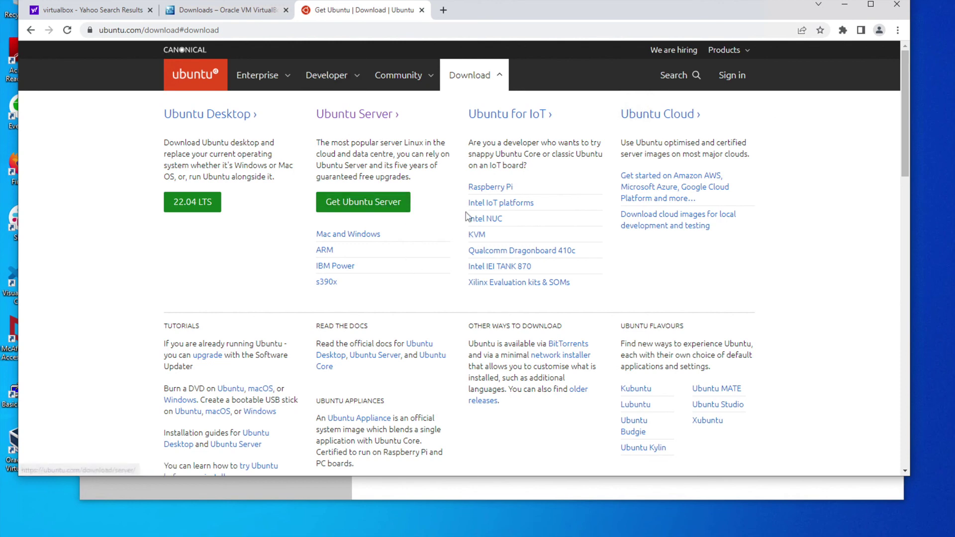
pyautogui.click(845, 7)
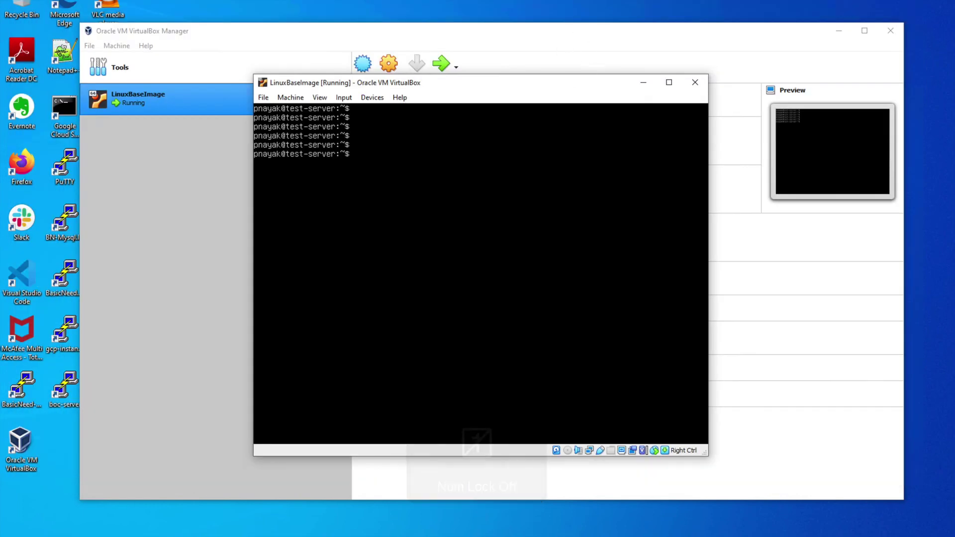
# Step: Run ls, which lists nothing, and pwd, which prints the home directory, in the VM shell
pyautogui.moveTo(515, 85); pyautogui.dragTo(508, 112)
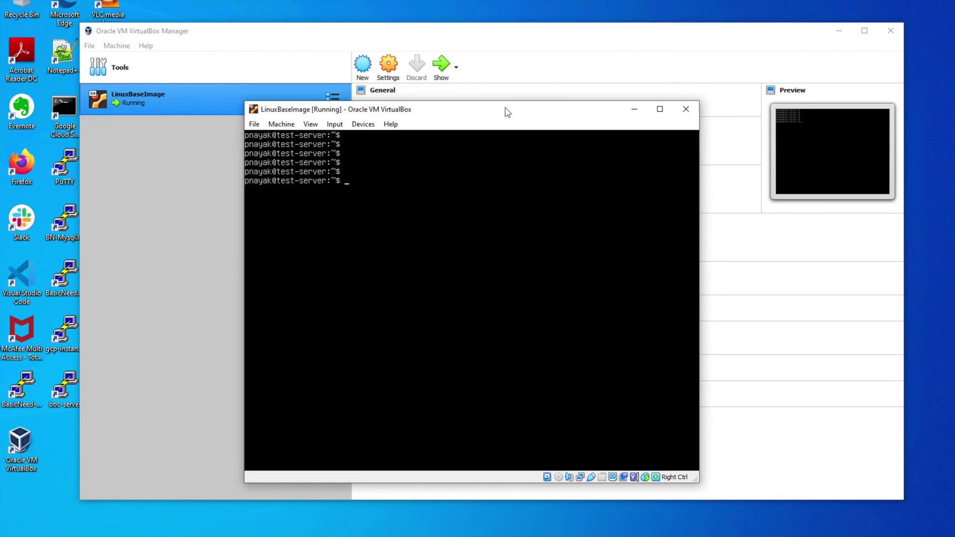
pyautogui.write('ls')
pyautogui.press('Return')
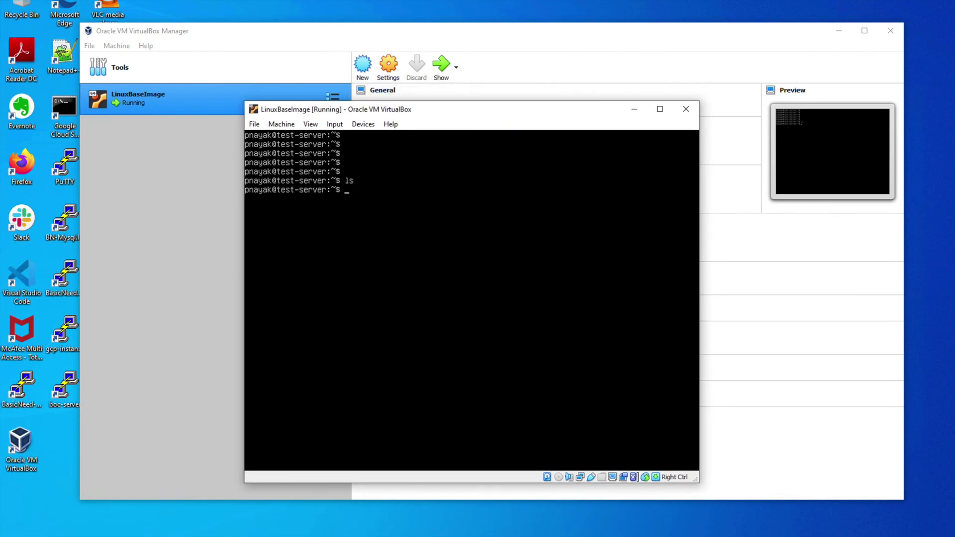
pyautogui.write('pwd')
pyautogui.press('Return')
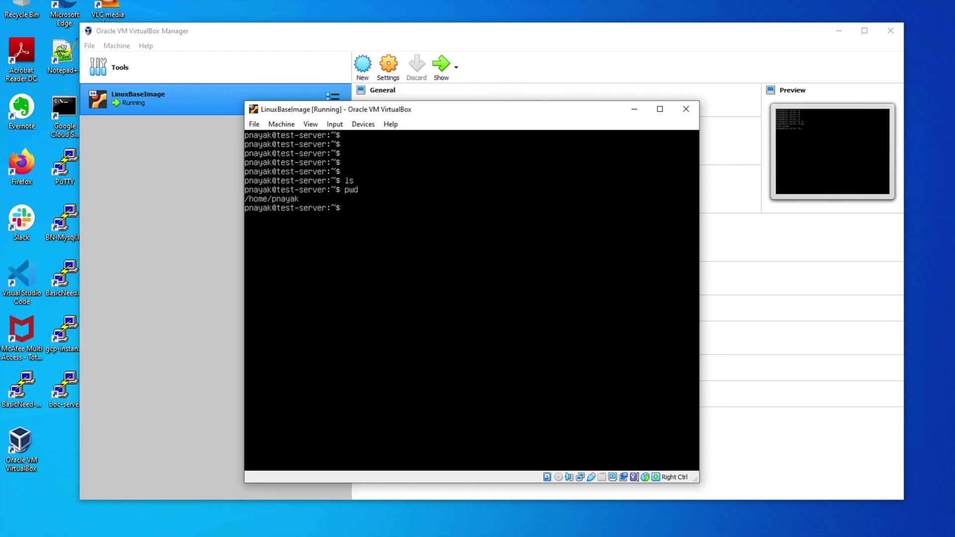
pyautogui.moveTo(525, 110); pyautogui.dragTo(516, 62)
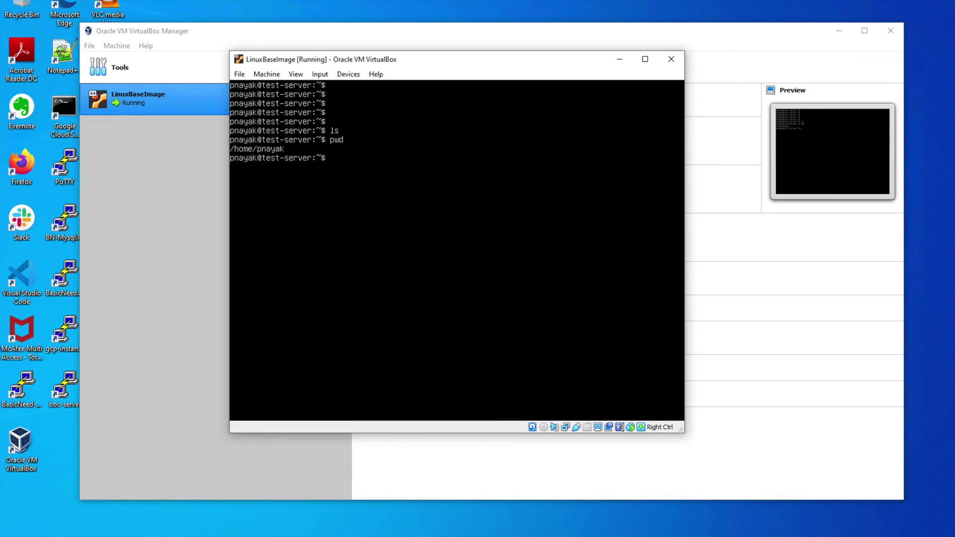
# Step: Enter the mistyped command pw twice, getting 'command not found' both times
pyautogui.write('pw')
pyautogui.press('Return')
pyautogui.write('pw')
pyautogui.press('Return')
# Step: Run ls again, then minimize the VM window and the VirtualBox Manager
pyautogui.write('ls')
pyautogui.press('Return')
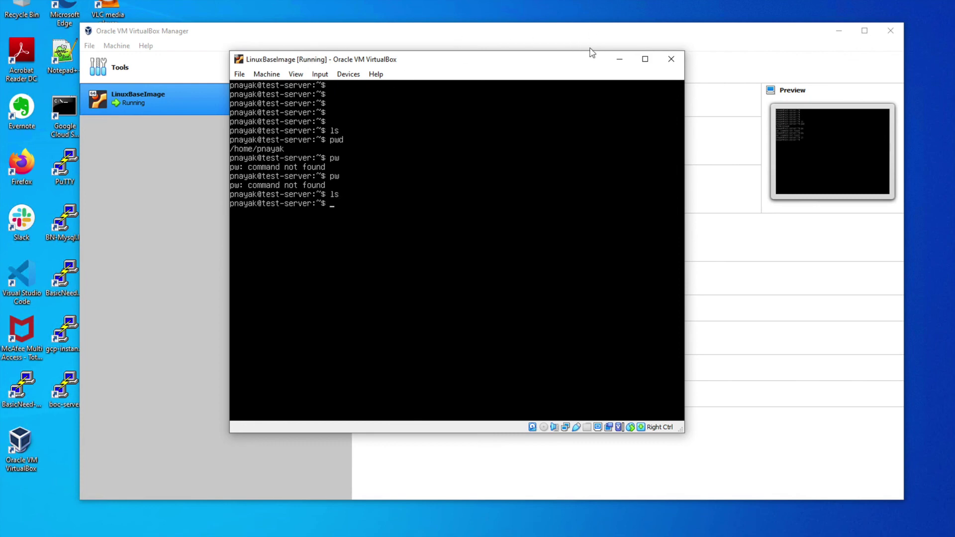
pyautogui.click(619, 59)
pyautogui.click(838, 31)
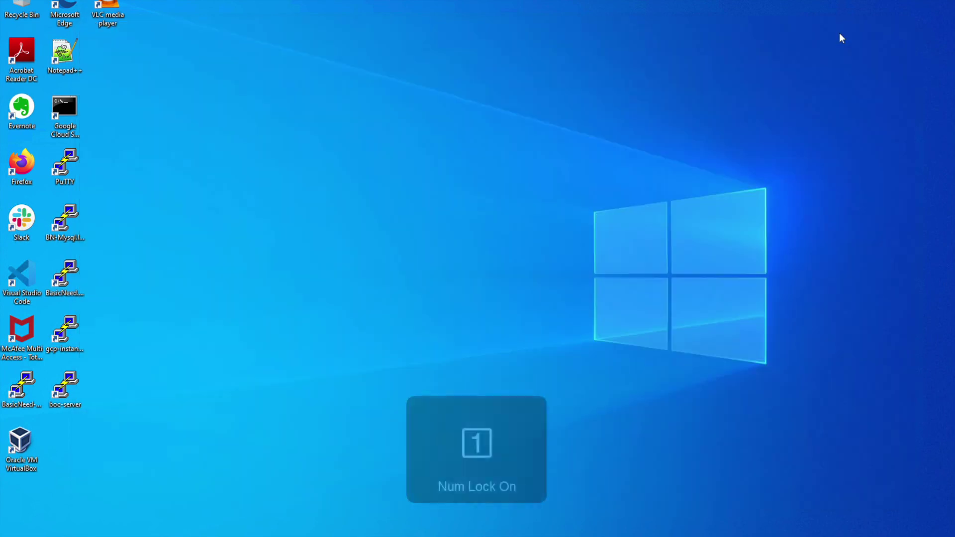